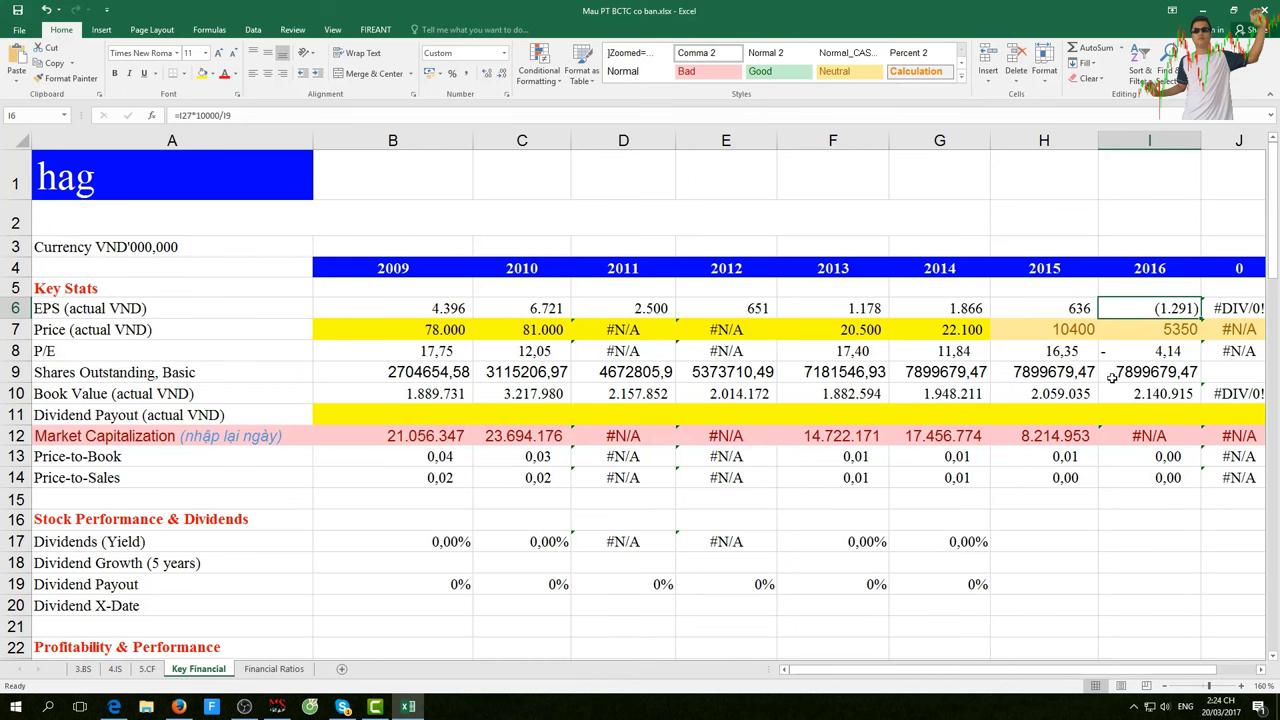
Compare the 2015 and 2016 revenues in the Profitability & Performance section of the Key Financial sheet
scroll(1112, 380, "down", 2)
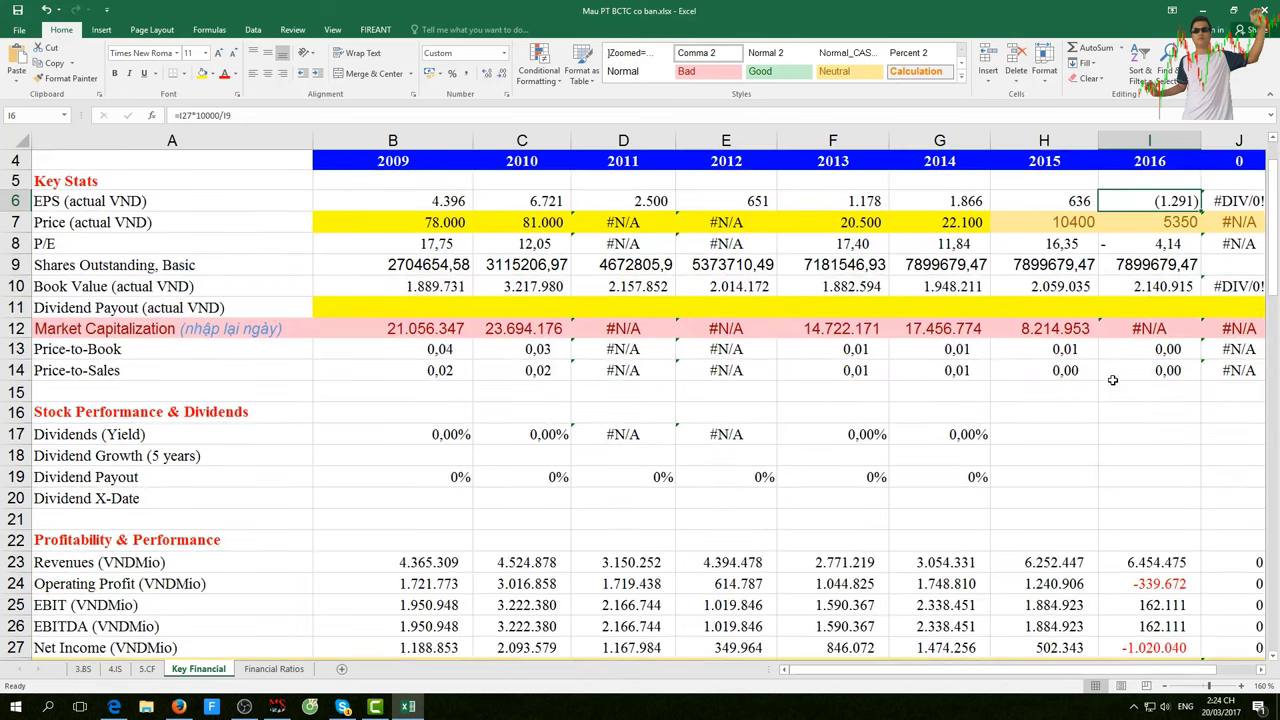
scroll(1112, 380, "down", 2)
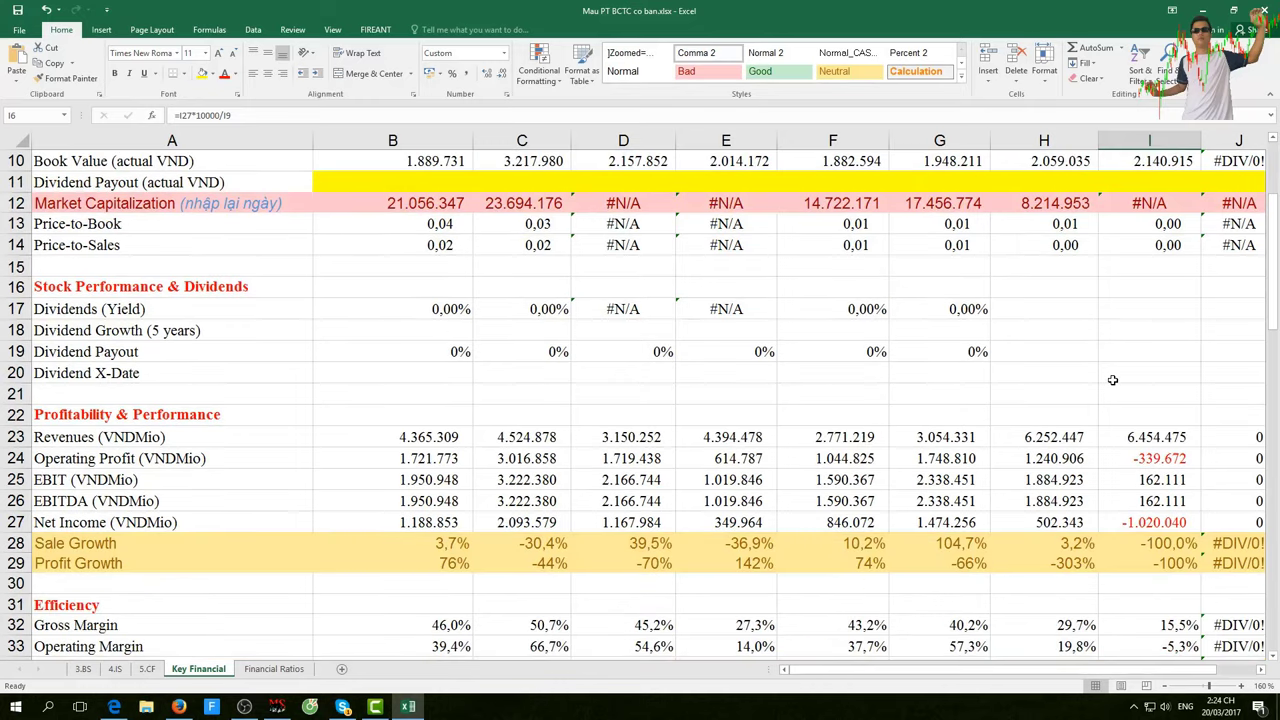
left_click(1145, 437)
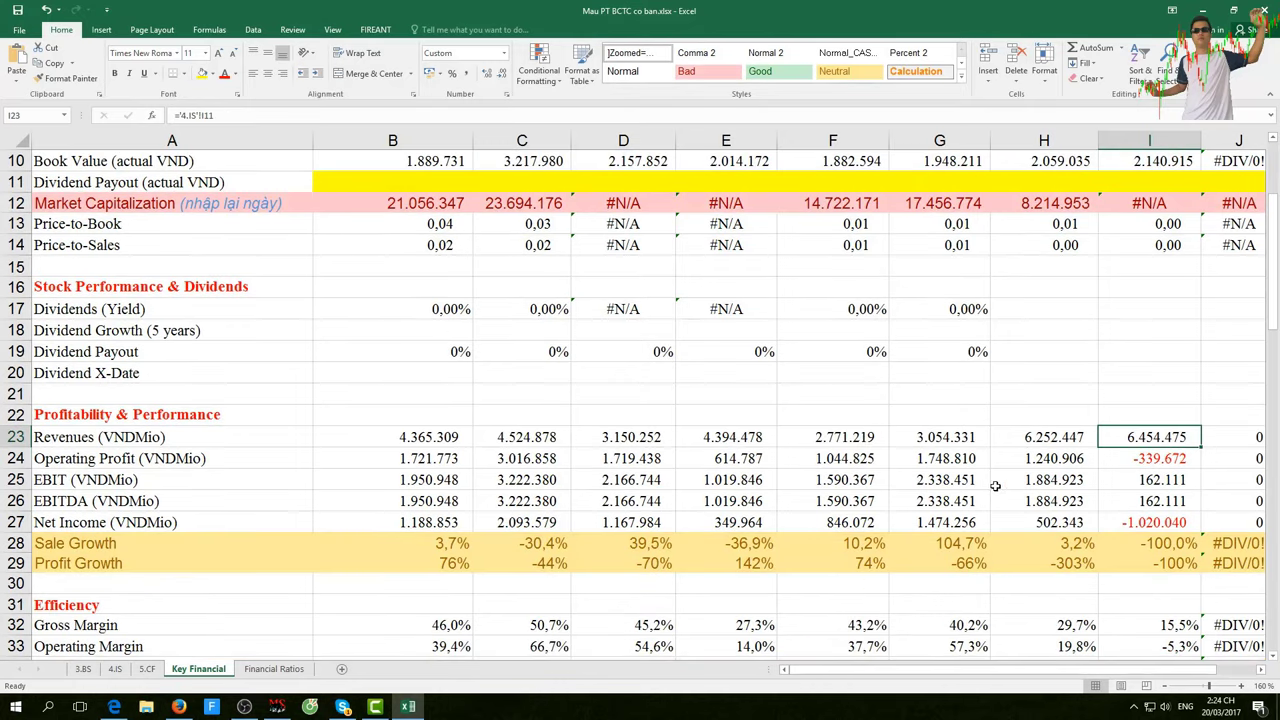
left_click(1042, 443)
left_click(1143, 444)
left_click(1052, 437)
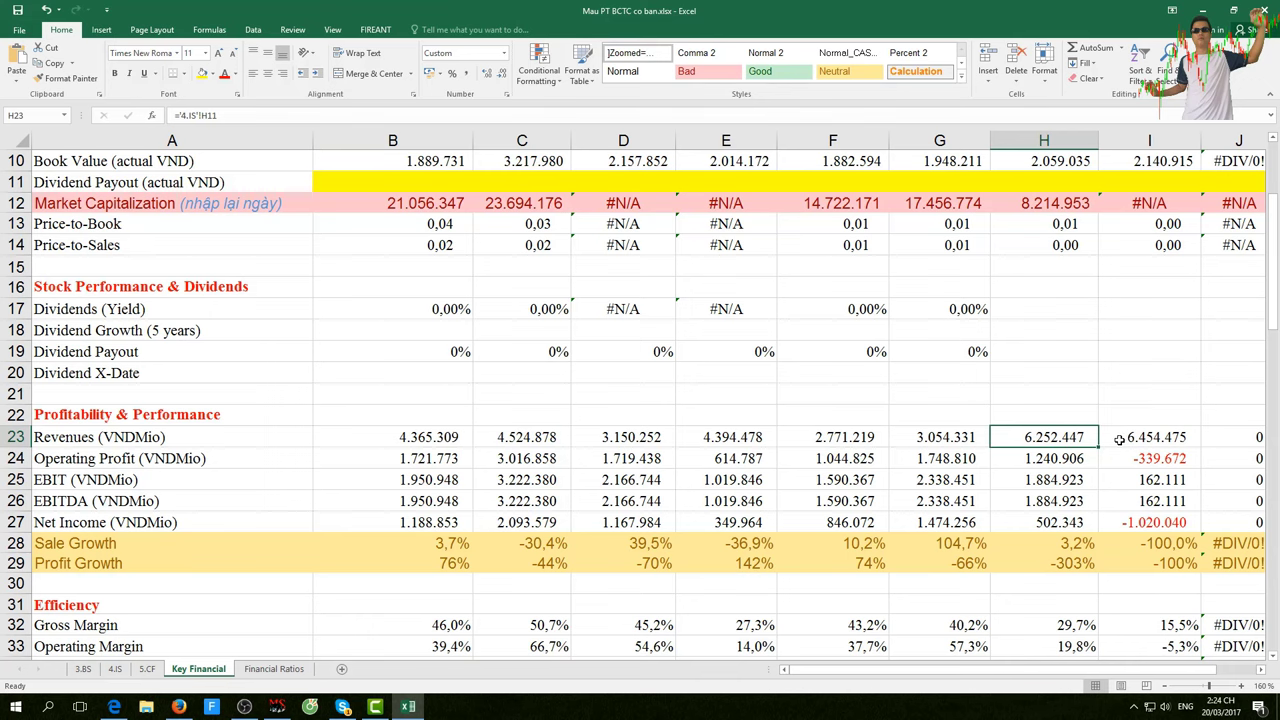
Check the 2016 operating profit and net income, and look over the Efficiency and Financial Strength ratios below them
scroll(1127, 437, "down", 1)
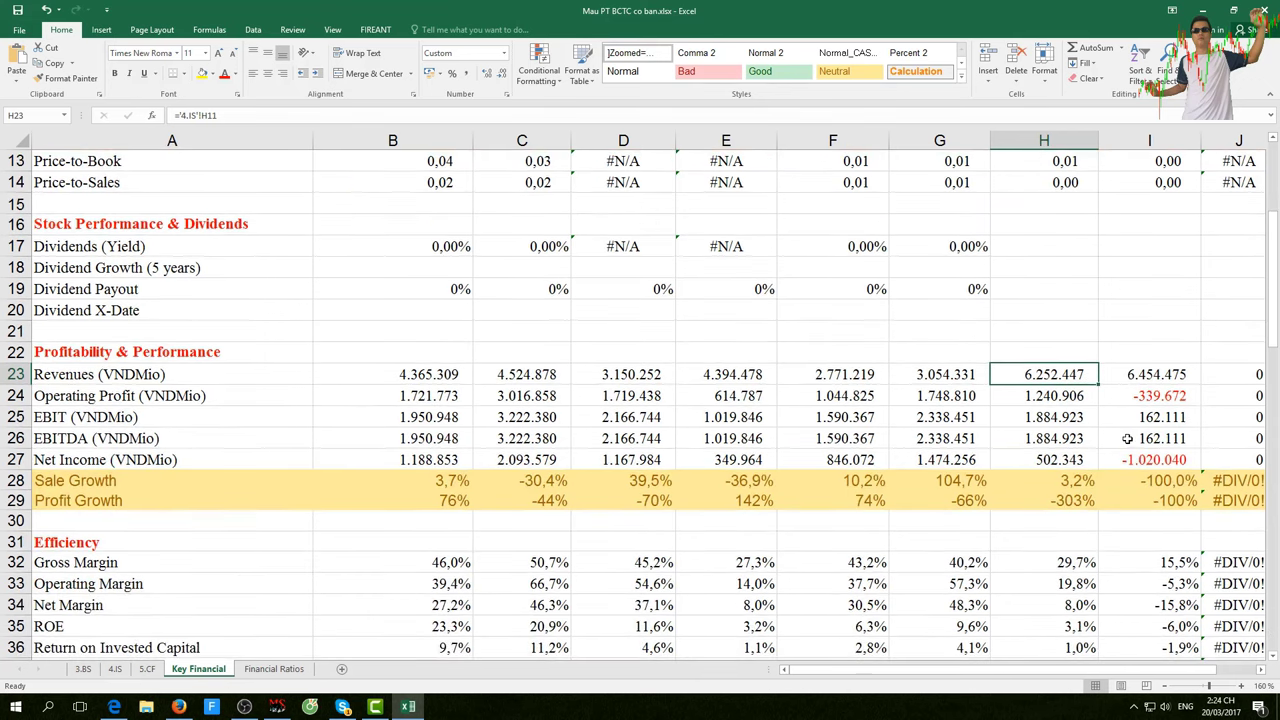
left_click(1142, 396)
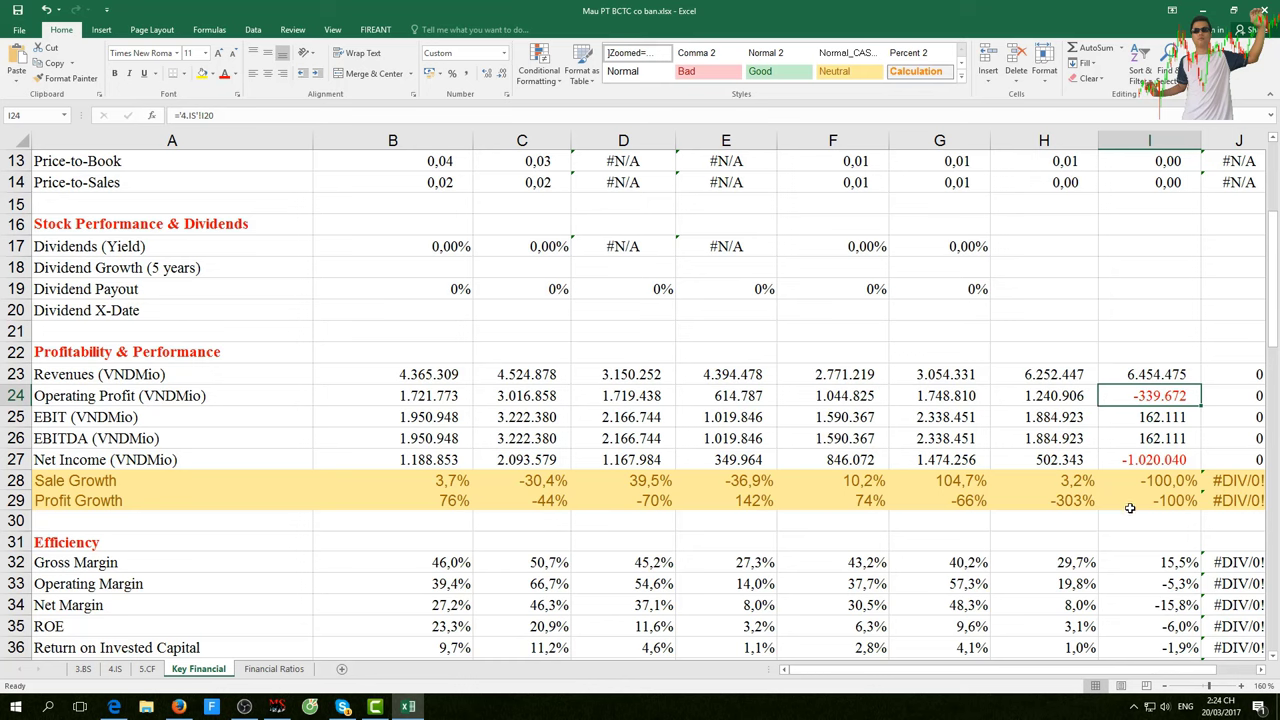
left_click(1137, 463)
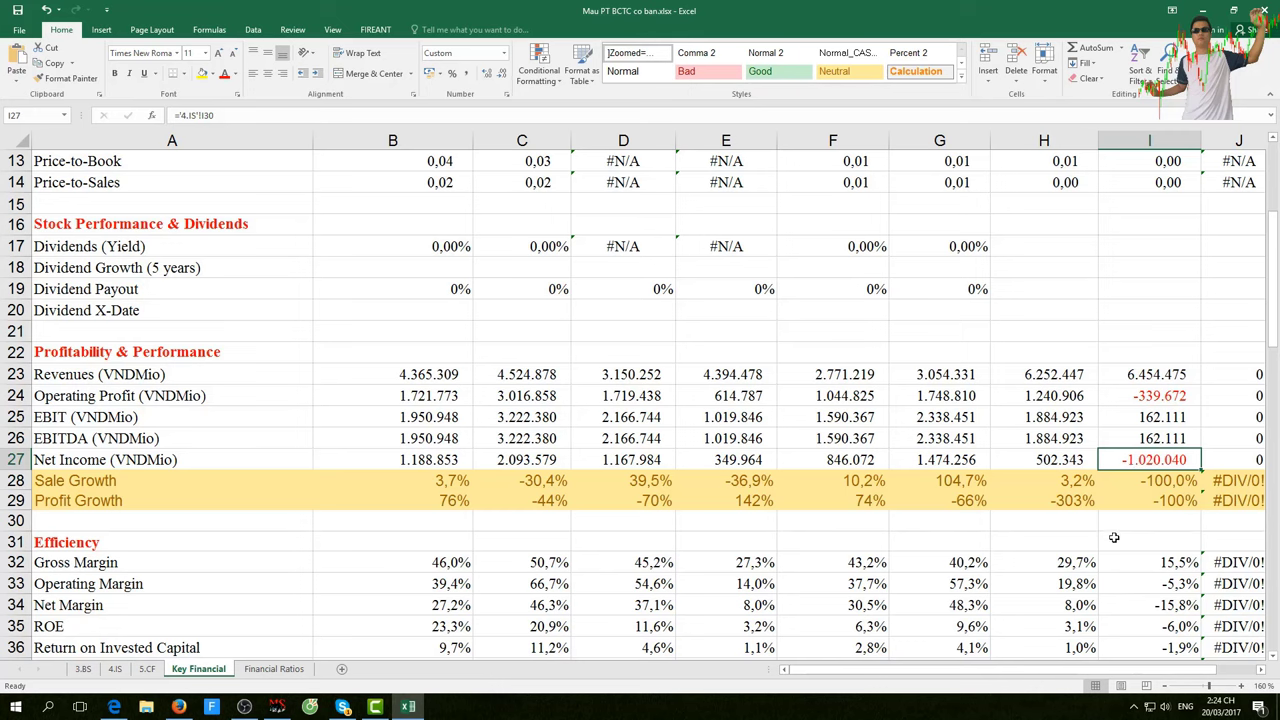
scroll(1114, 535, "down", 1)
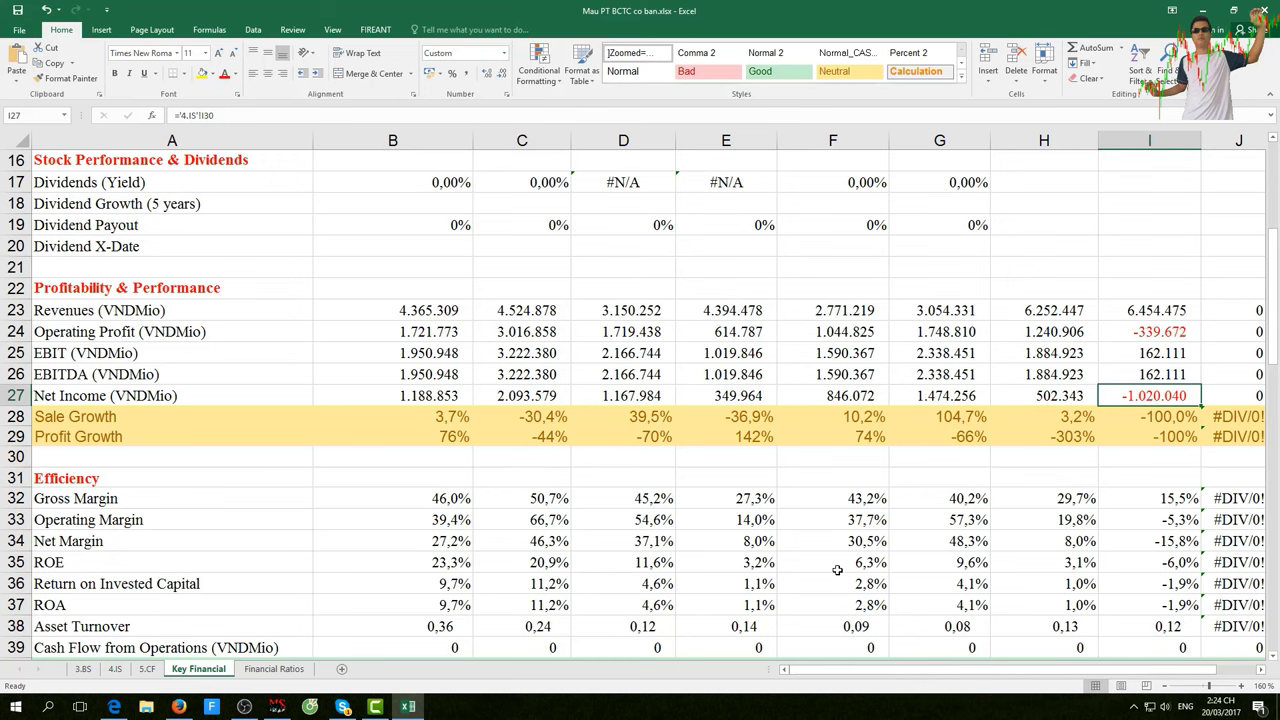
scroll(932, 544, "down", 3)
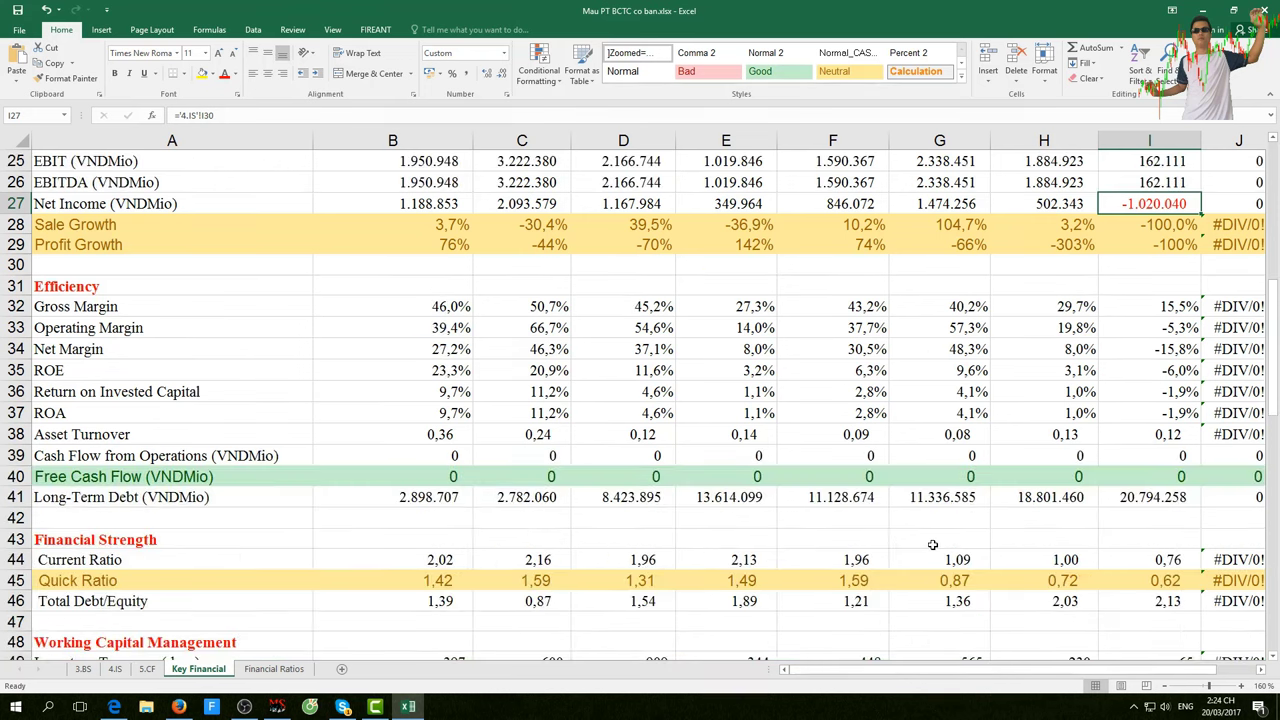
scroll(932, 544, "down", 1)
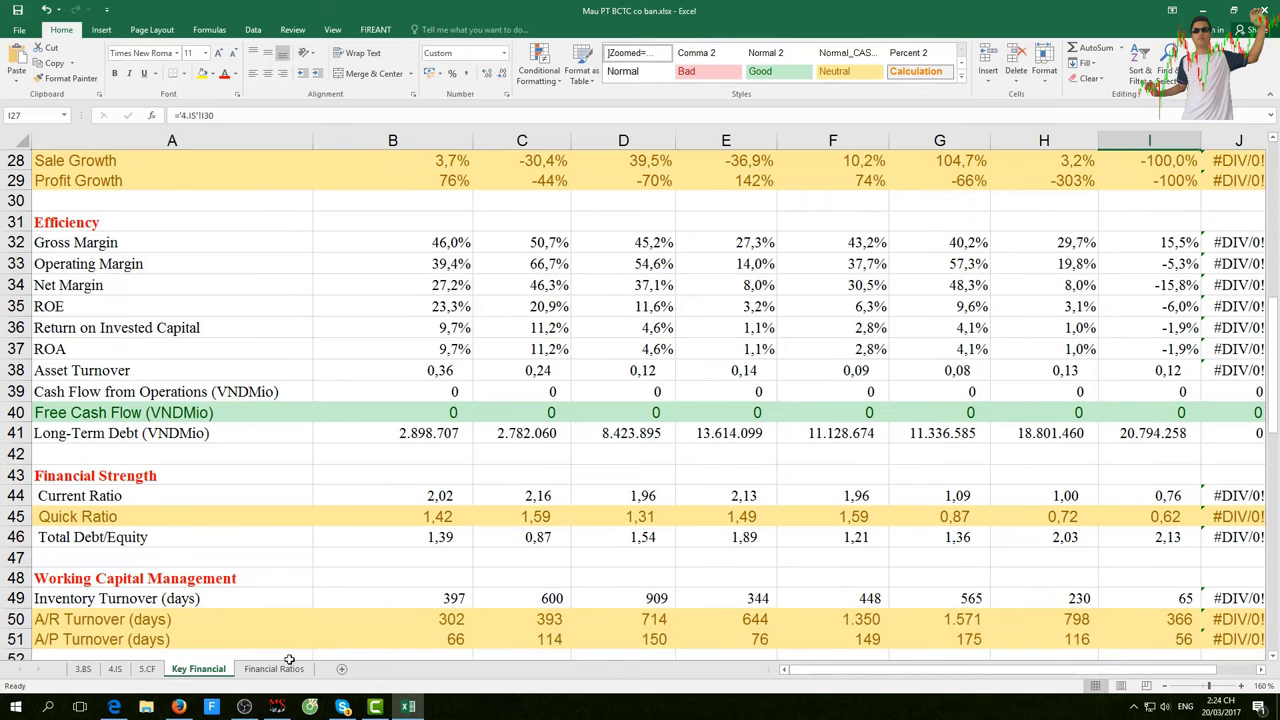
Review the parent company's after-tax profit (row 30) year by year from 2009 to 2016 on the 4.IS sheet
left_click(114, 669)
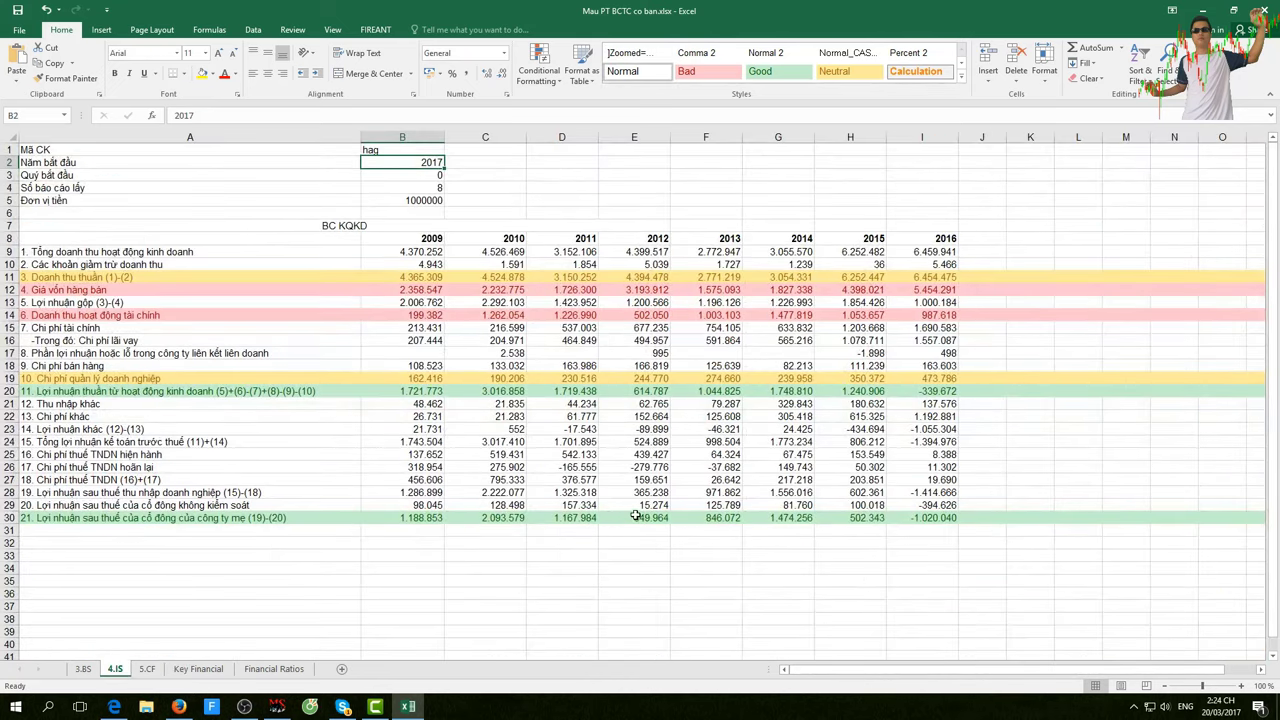
left_click(860, 519)
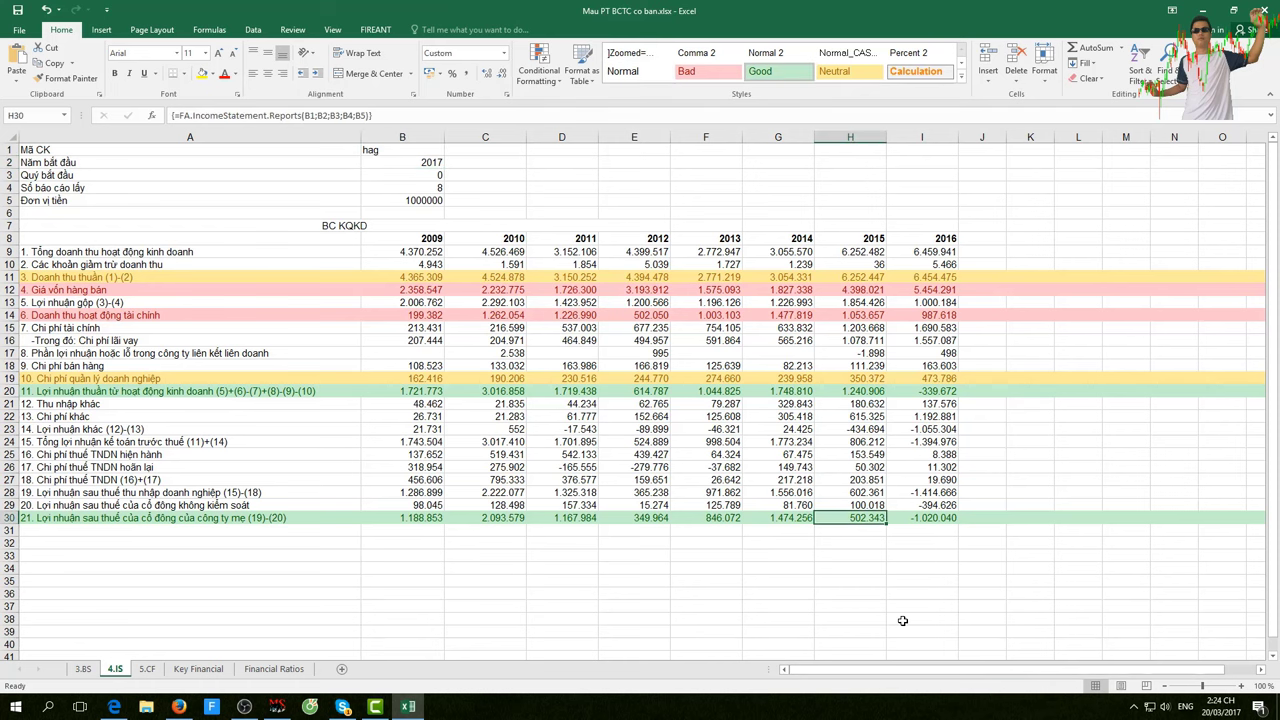
left_click(918, 521)
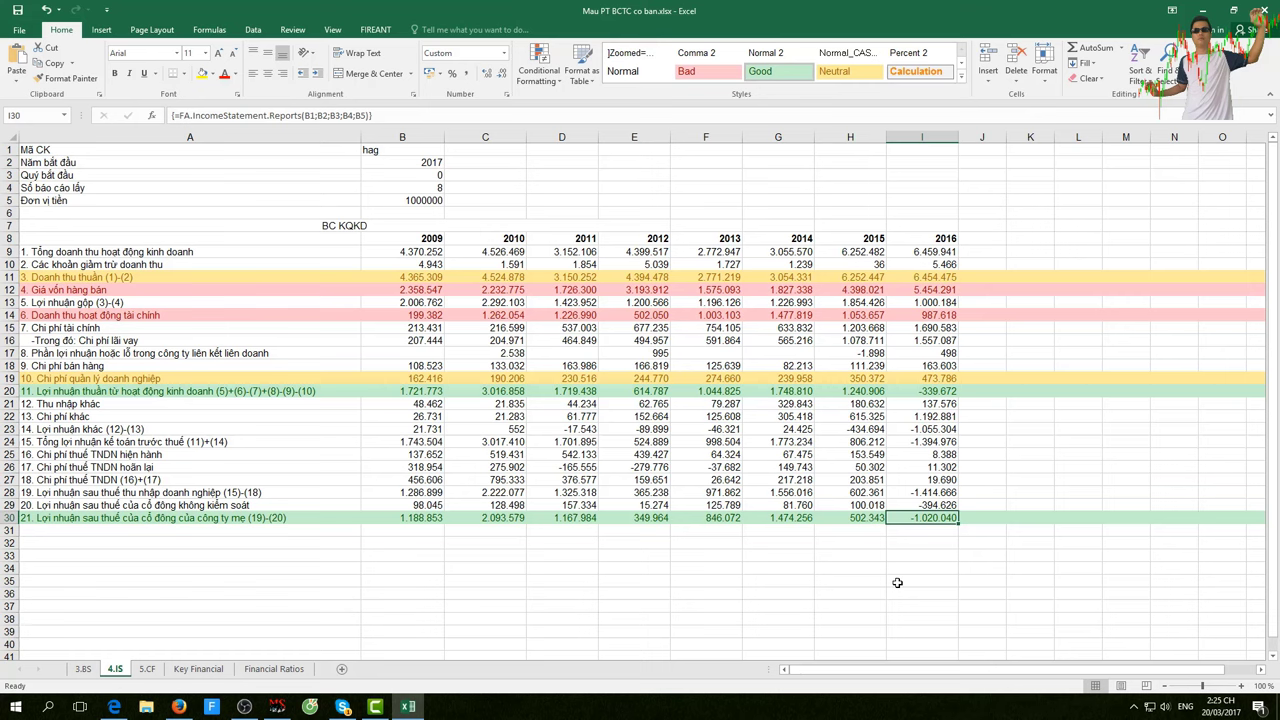
left_click(401, 520)
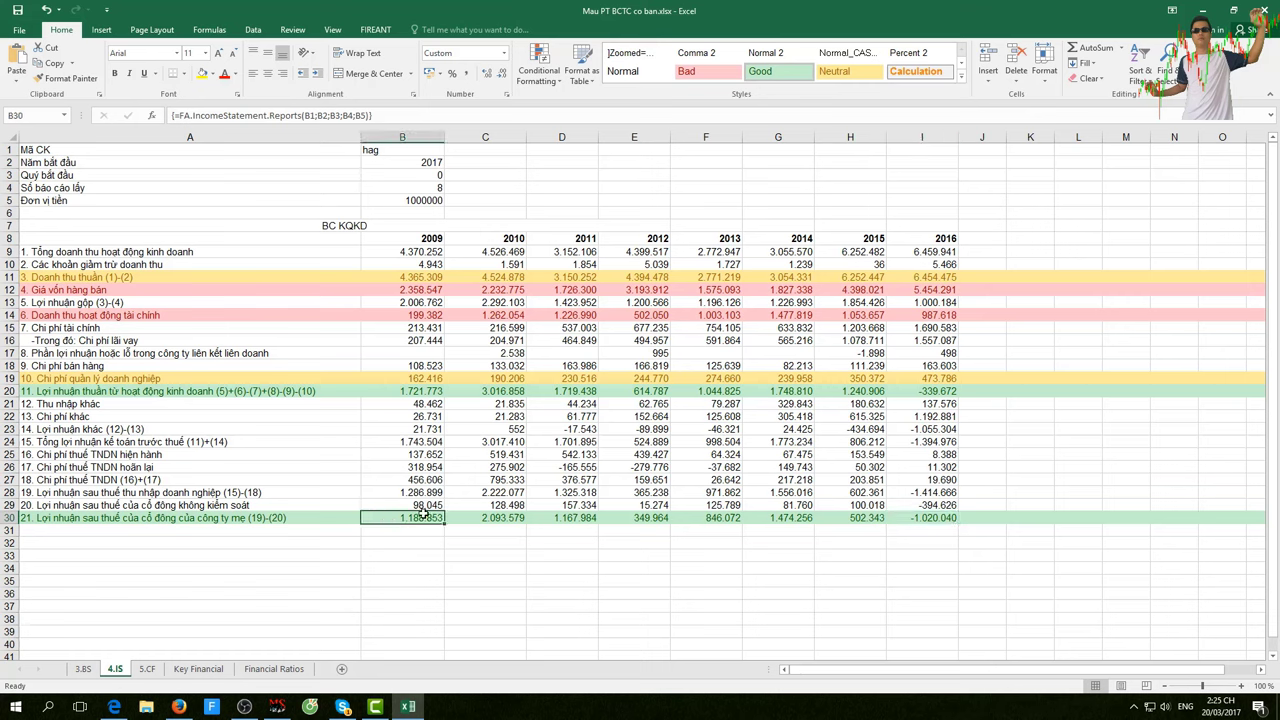
left_click(467, 520)
left_click(561, 520)
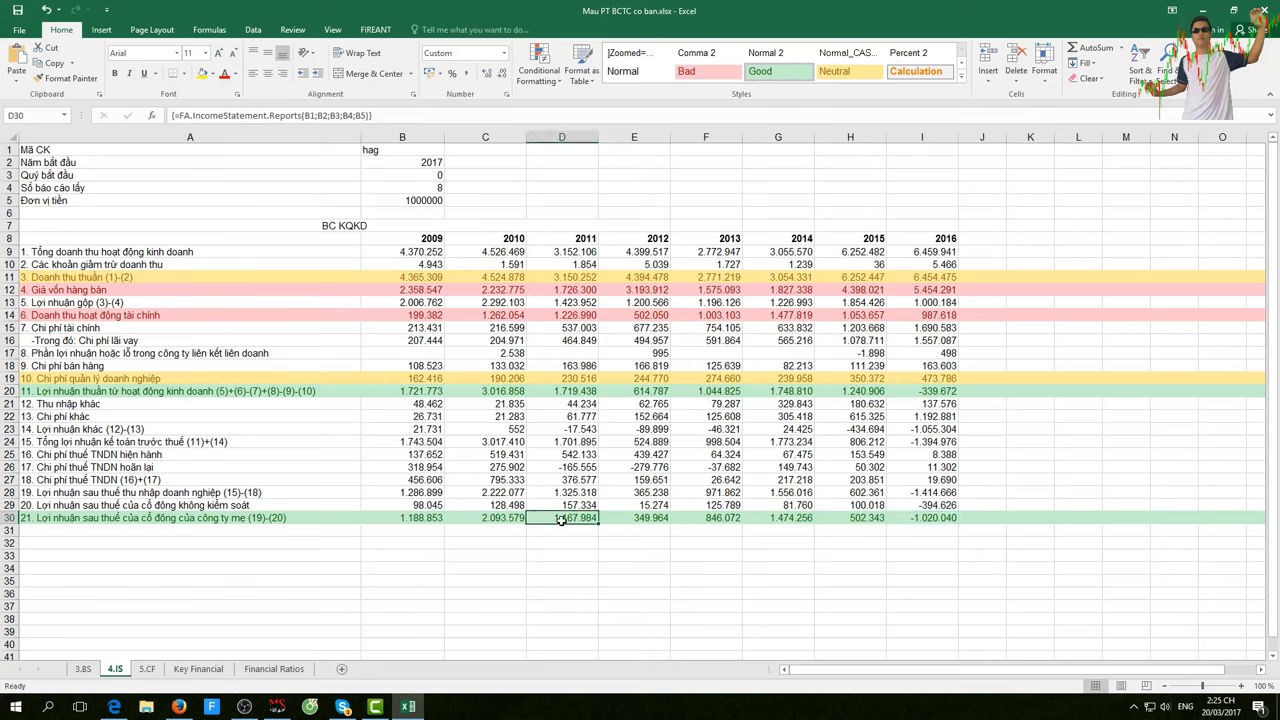
left_click(630, 519)
left_click(710, 518)
left_click(790, 518)
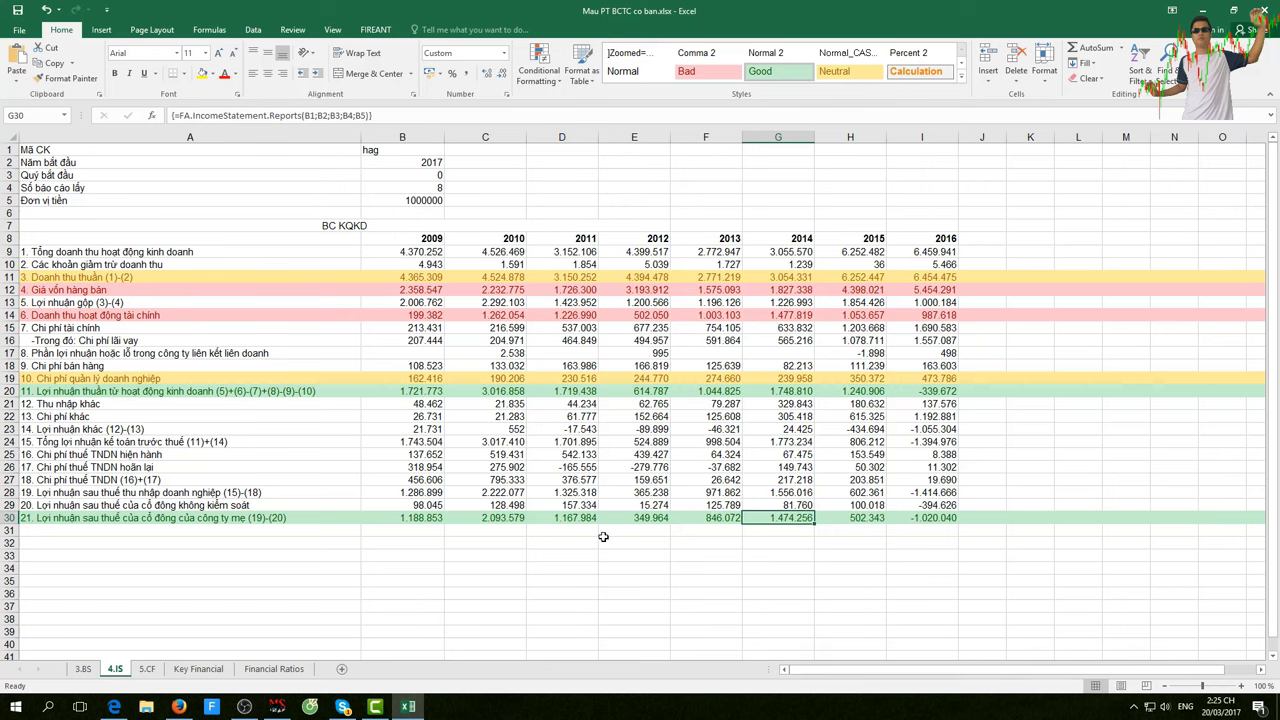
left_click(834, 517)
left_click(926, 520)
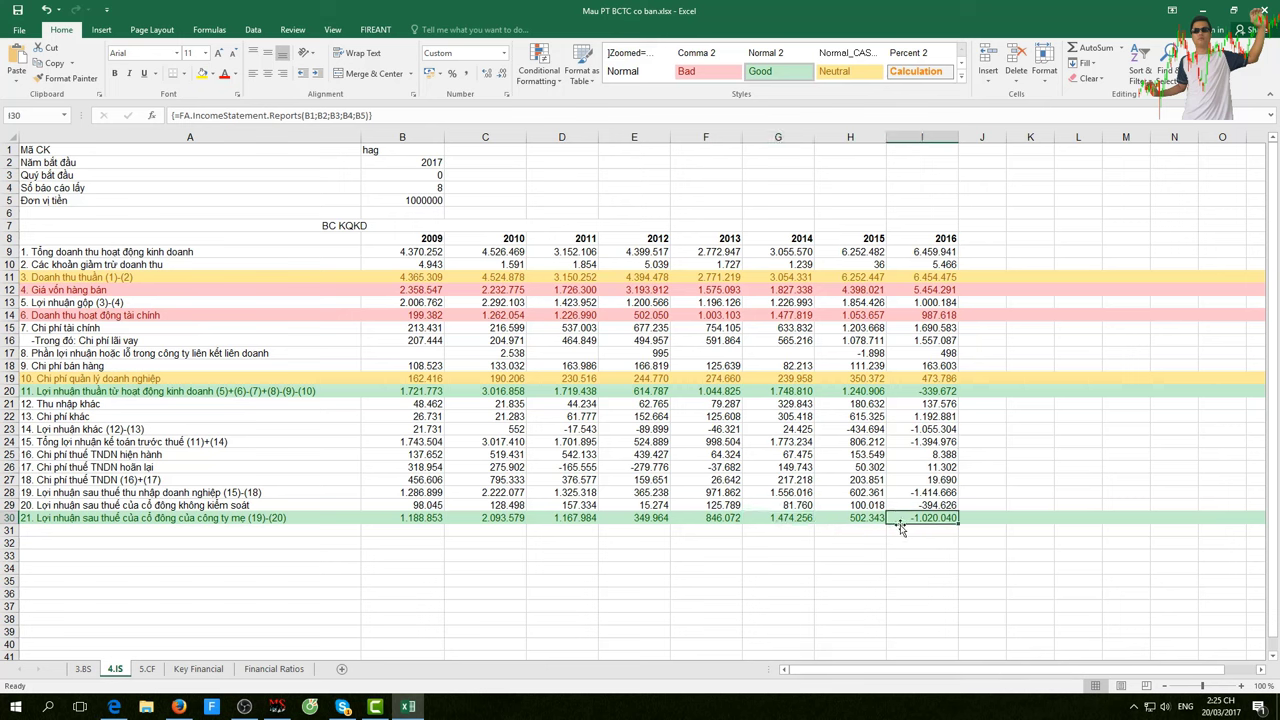
Return to the Key Financial sheet and examine the Z Score row, inspecting the 2015 value in H82
left_click(183, 676)
scroll(808, 510, "down", 11)
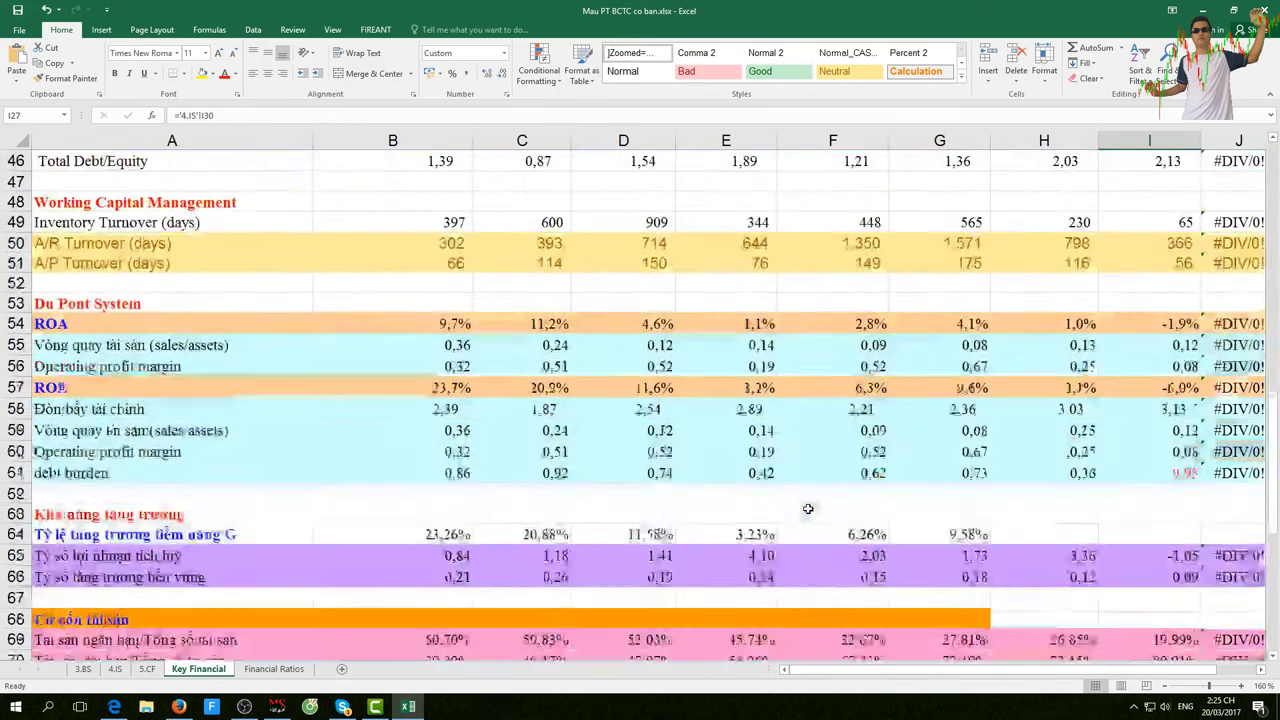
scroll(808, 510, "down", 6)
scroll(808, 509, "up", 3)
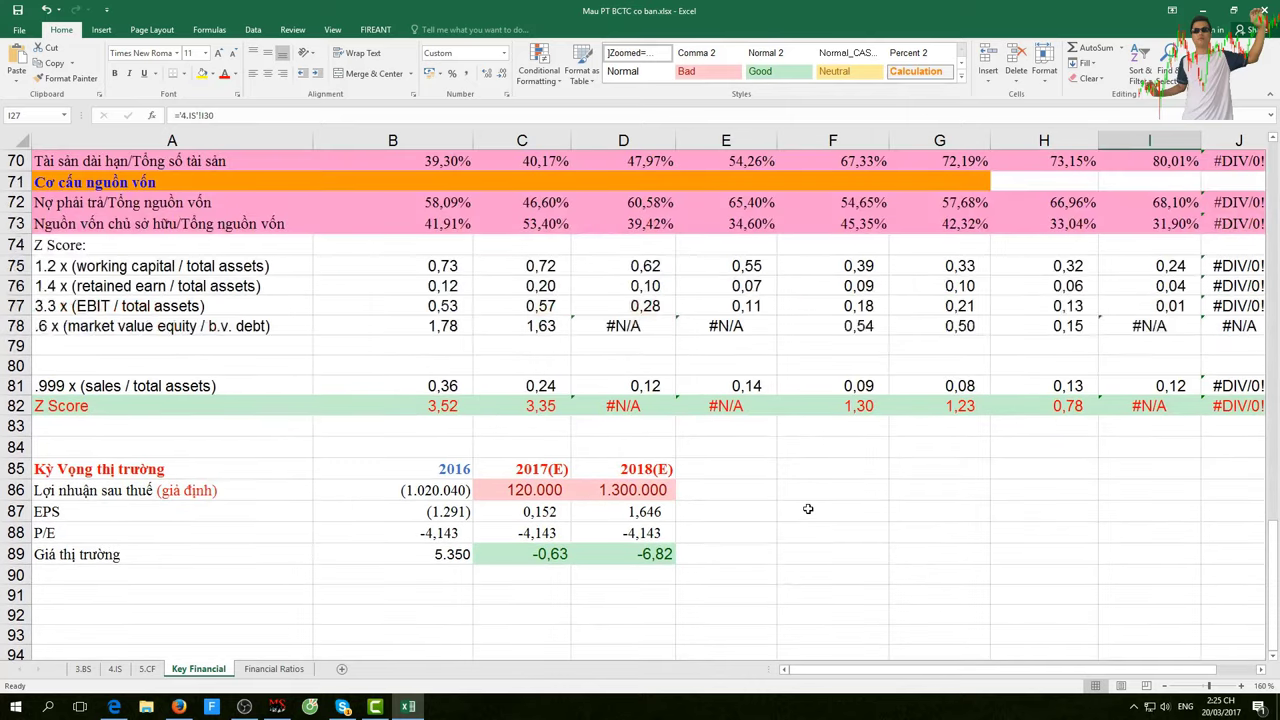
scroll(808, 509, "up", 1)
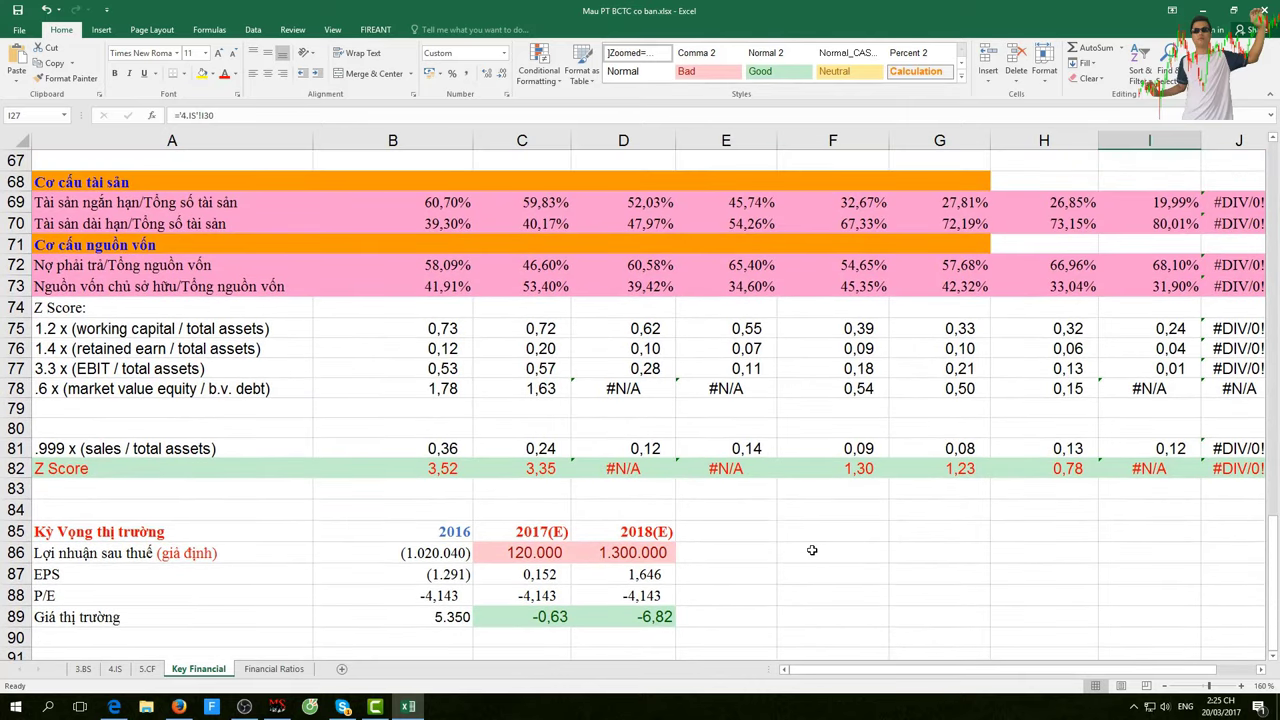
left_click(1026, 471)
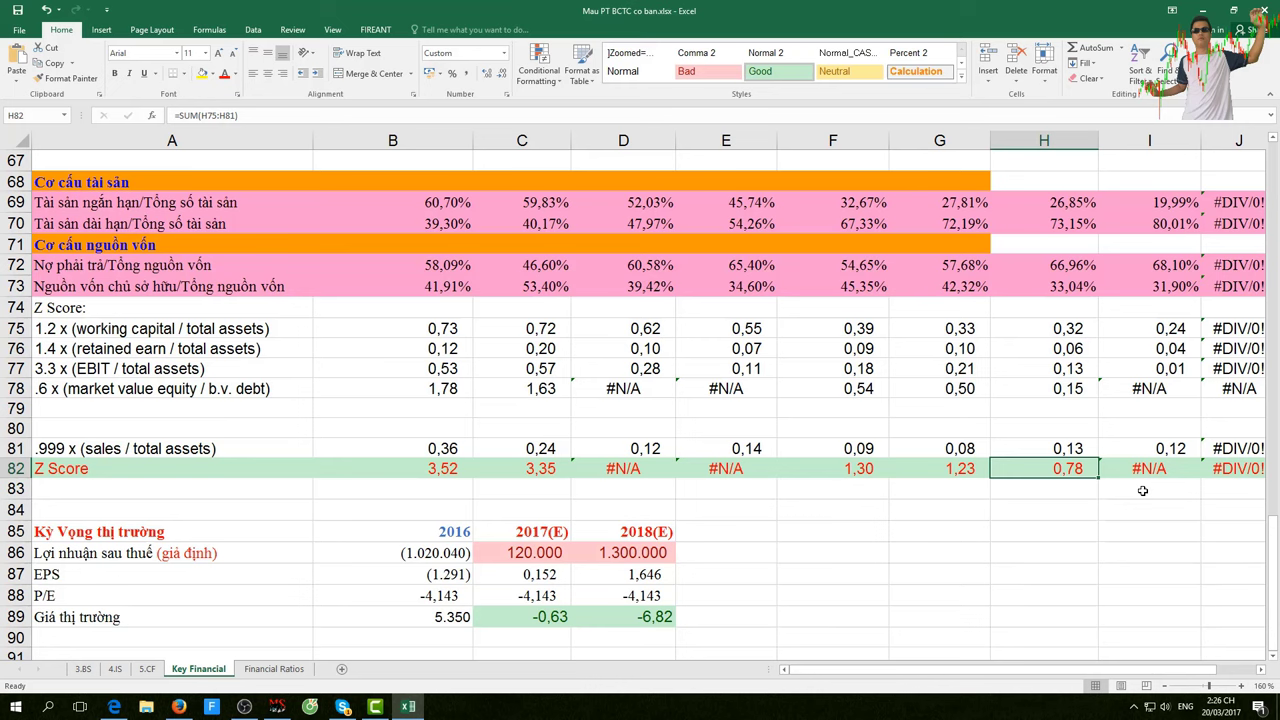
Look back over the Du Pont and Efficiency ratios and inspect the 2016 Return on Invested Capital
scroll(1142, 490, "up", 6)
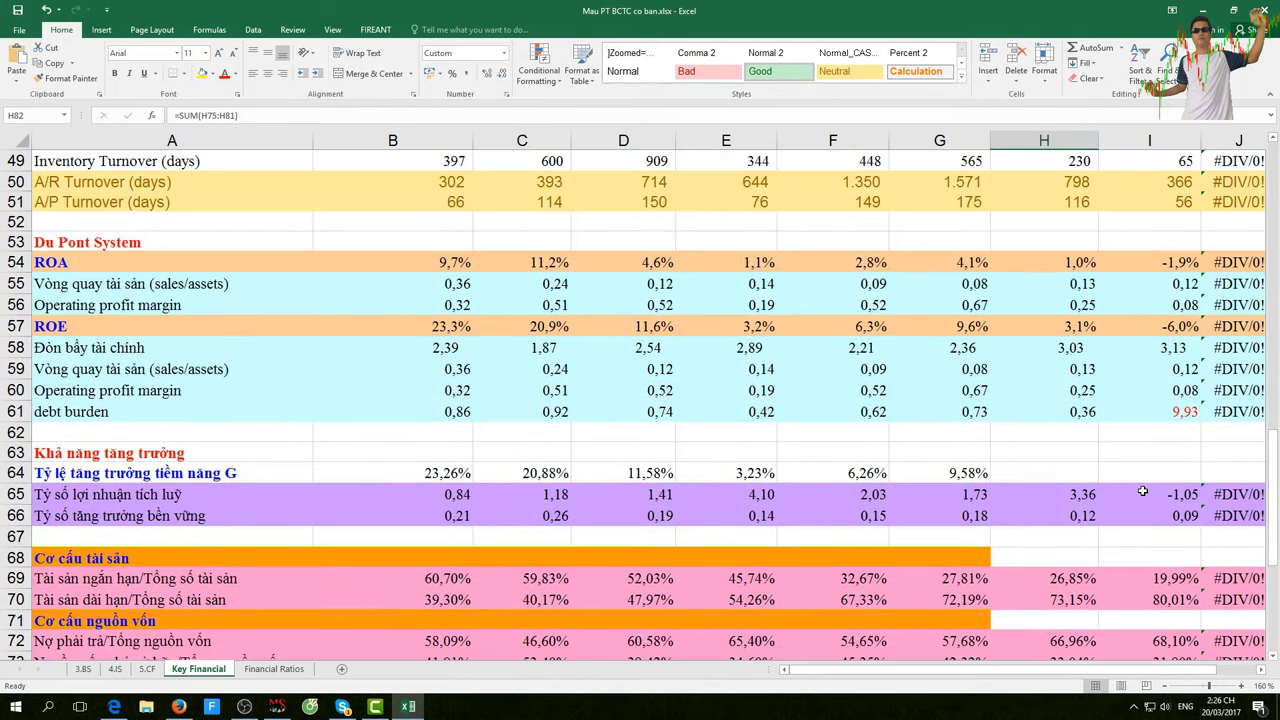
scroll(1142, 491, "up", 8)
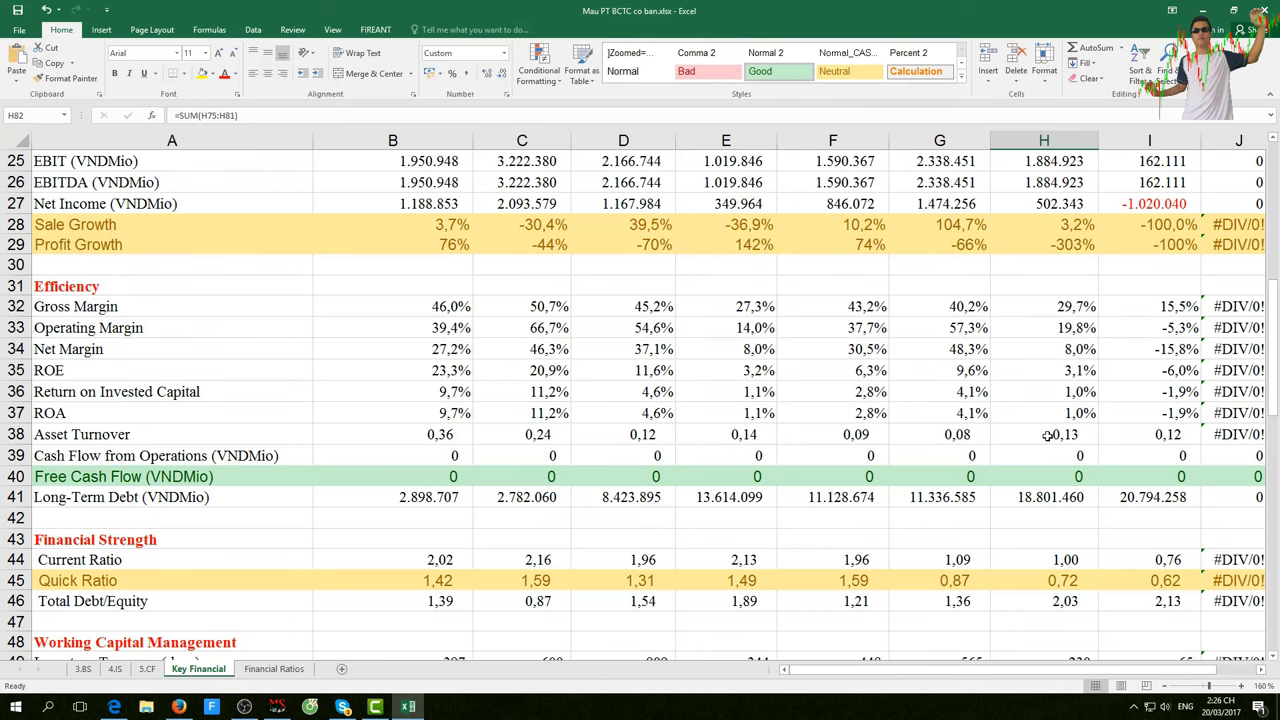
scroll(1047, 434, "down", 1)
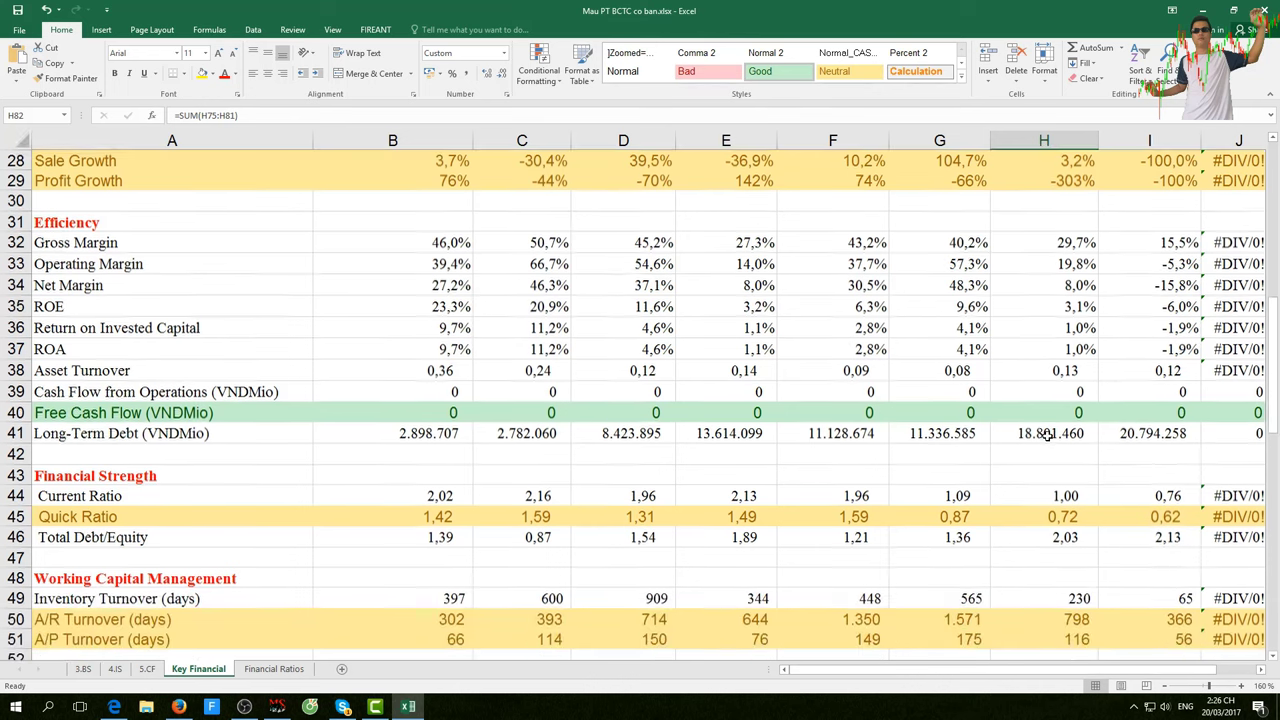
left_click(1132, 320)
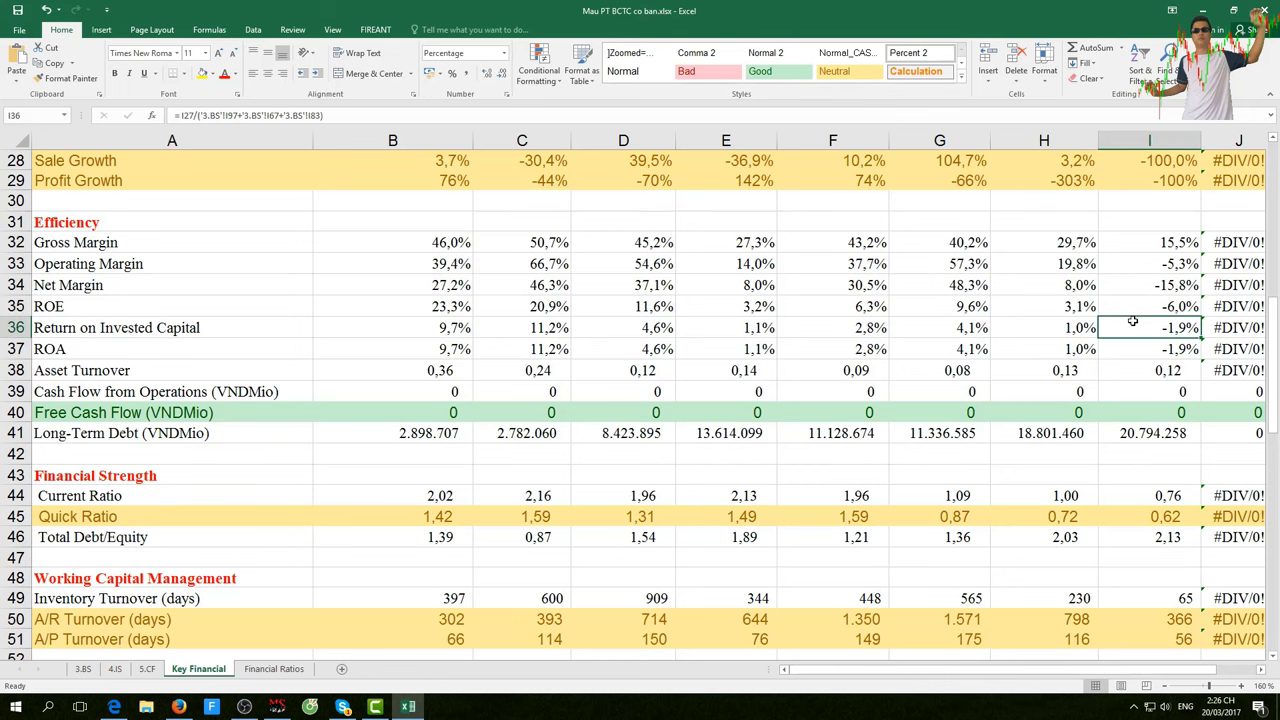
Compare the 2016 A/R Turnover and A/P Turnover days in the Working Capital Management section
scroll(1133, 502, "down", 1)
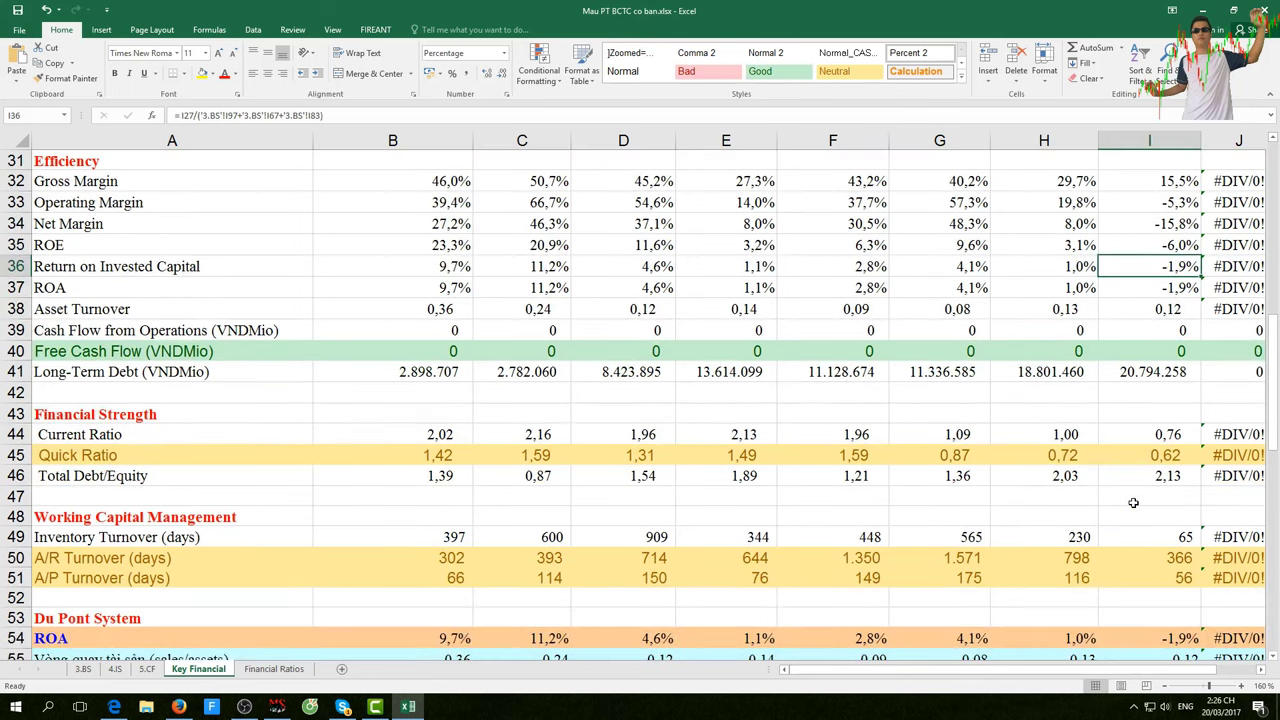
scroll(1133, 502, "down", 1)
scroll(1133, 502, "down", 1)
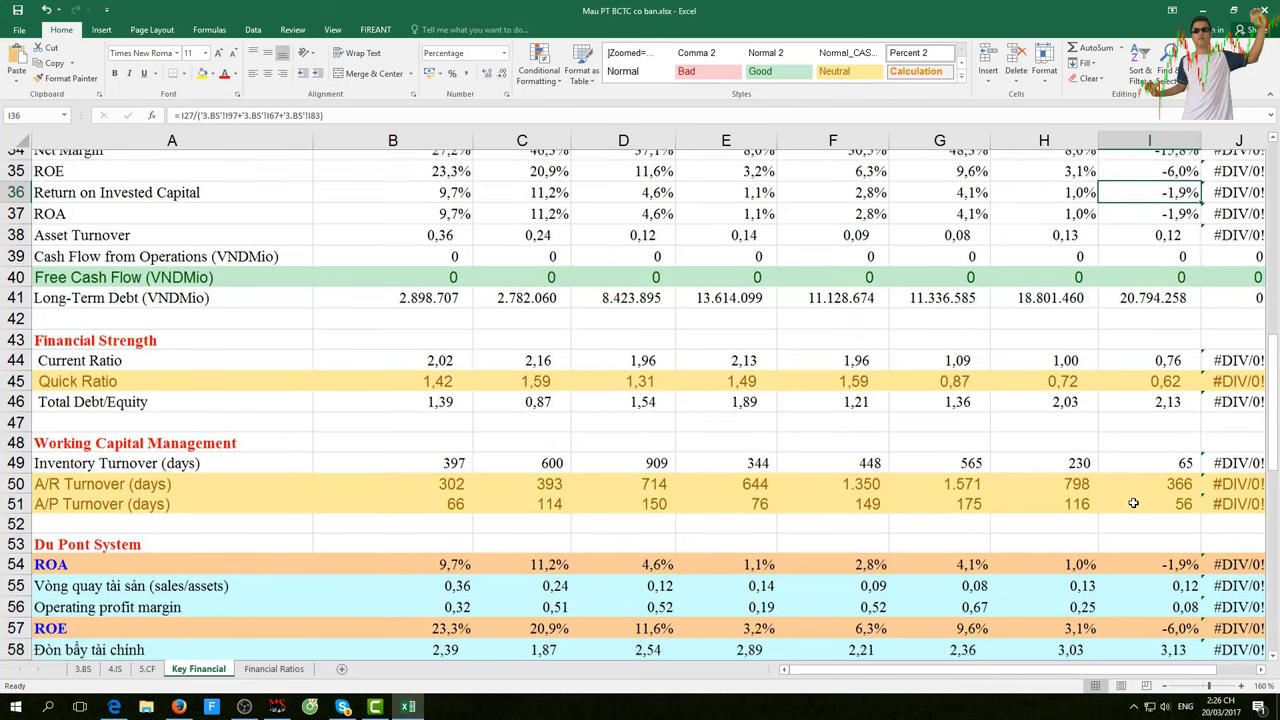
scroll(1133, 502, "down", 1)
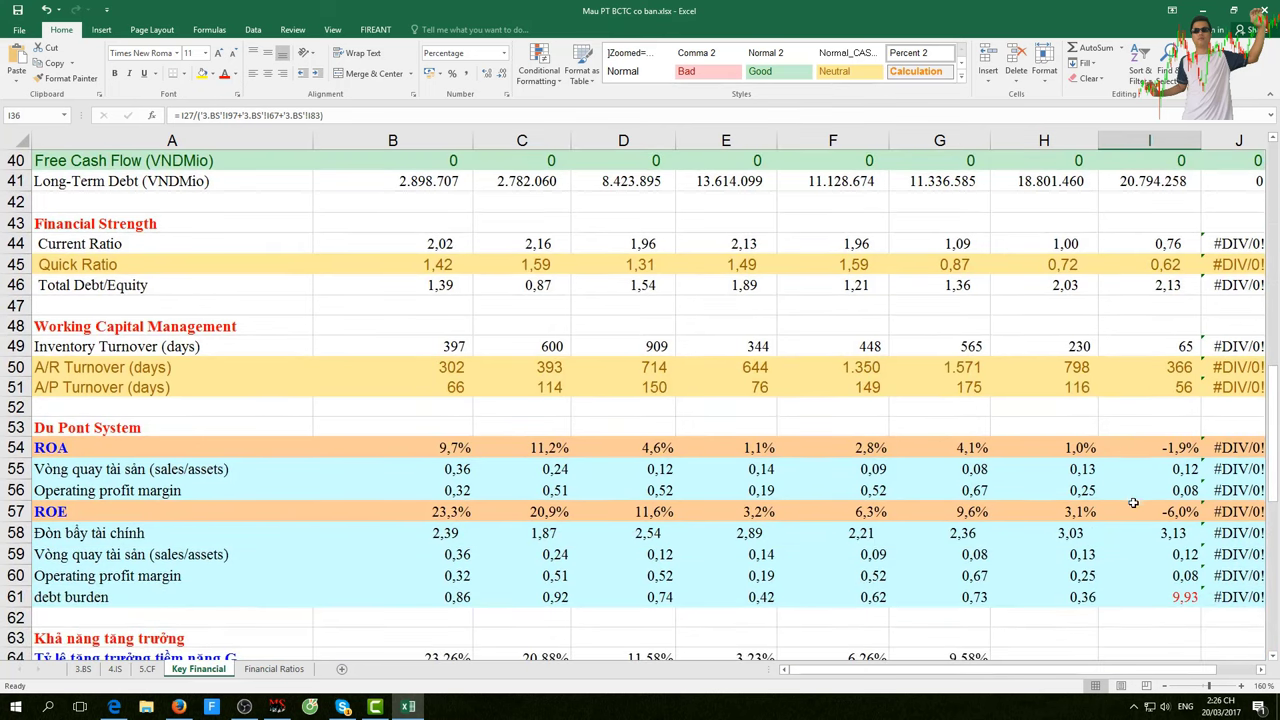
left_click(1136, 365)
left_click(1139, 386)
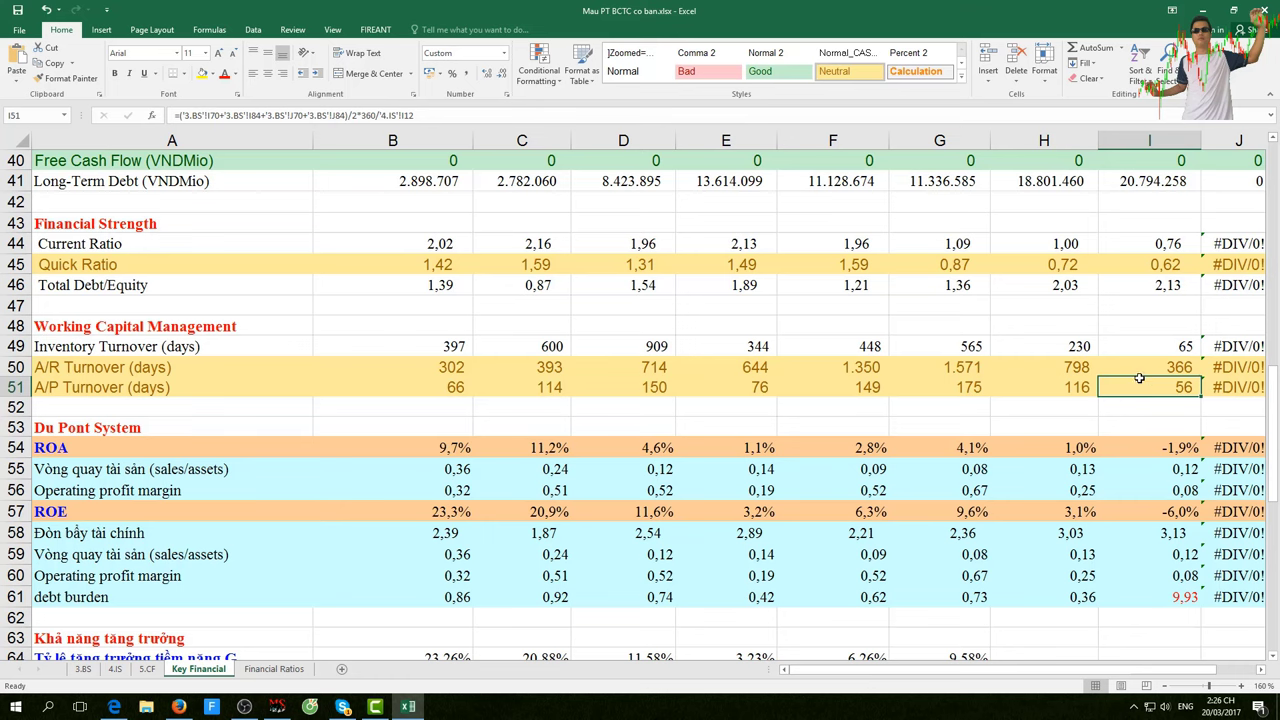
left_click(1140, 368)
left_click(1133, 392)
left_click(1018, 401)
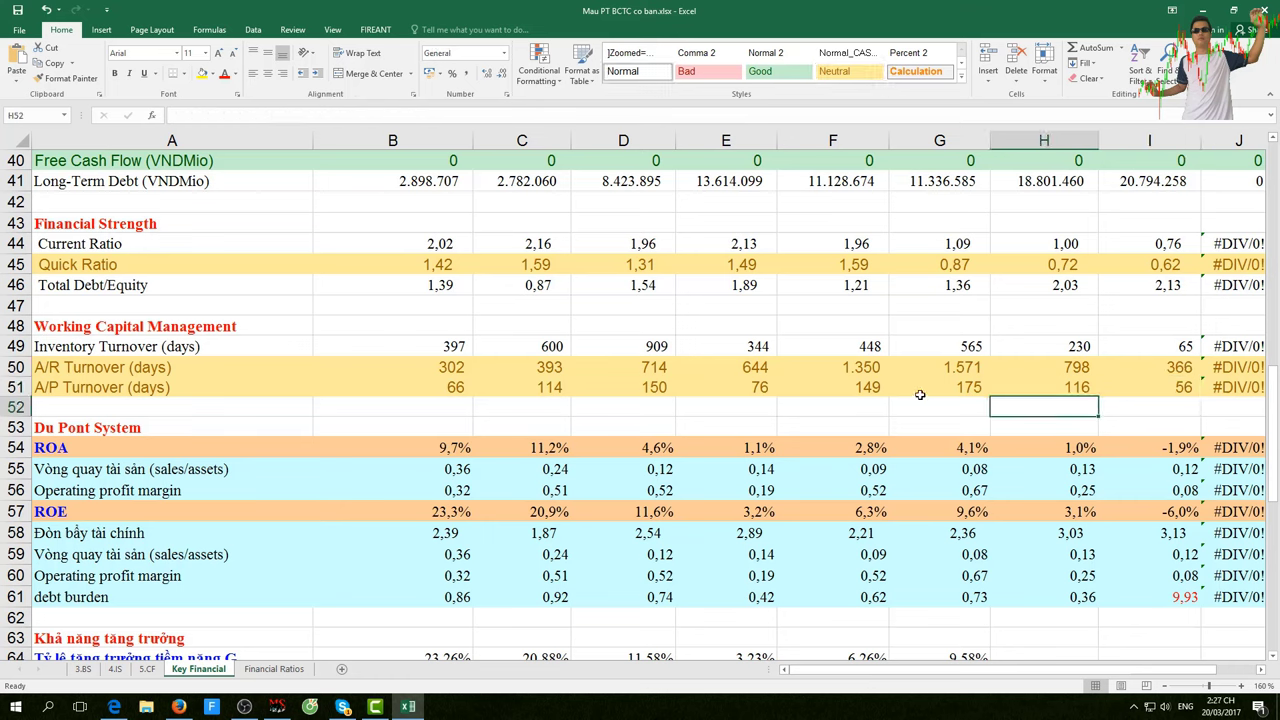
left_click(1131, 391)
left_click(1131, 373)
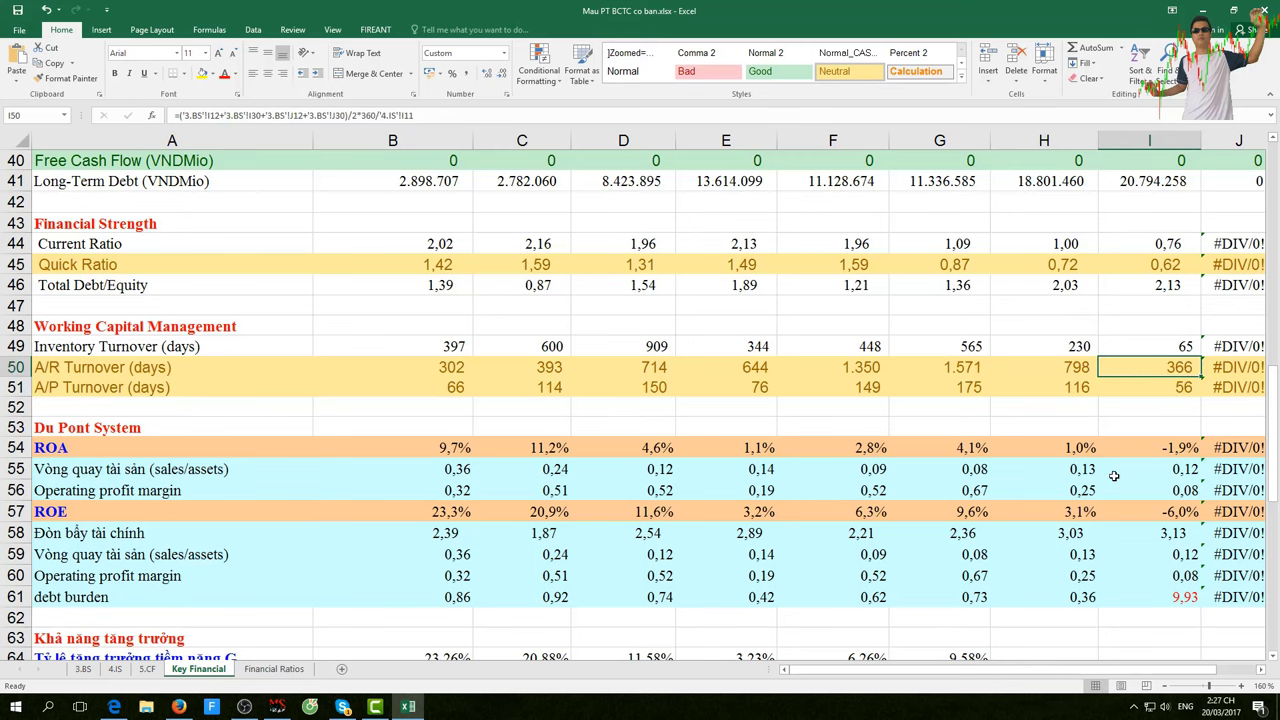
Compare the 2016 short-term and long-term asset shares of total assets in the Cơ cấu tài sản section, checking 2015 for long-term assets
scroll(1113, 476, "down", 5)
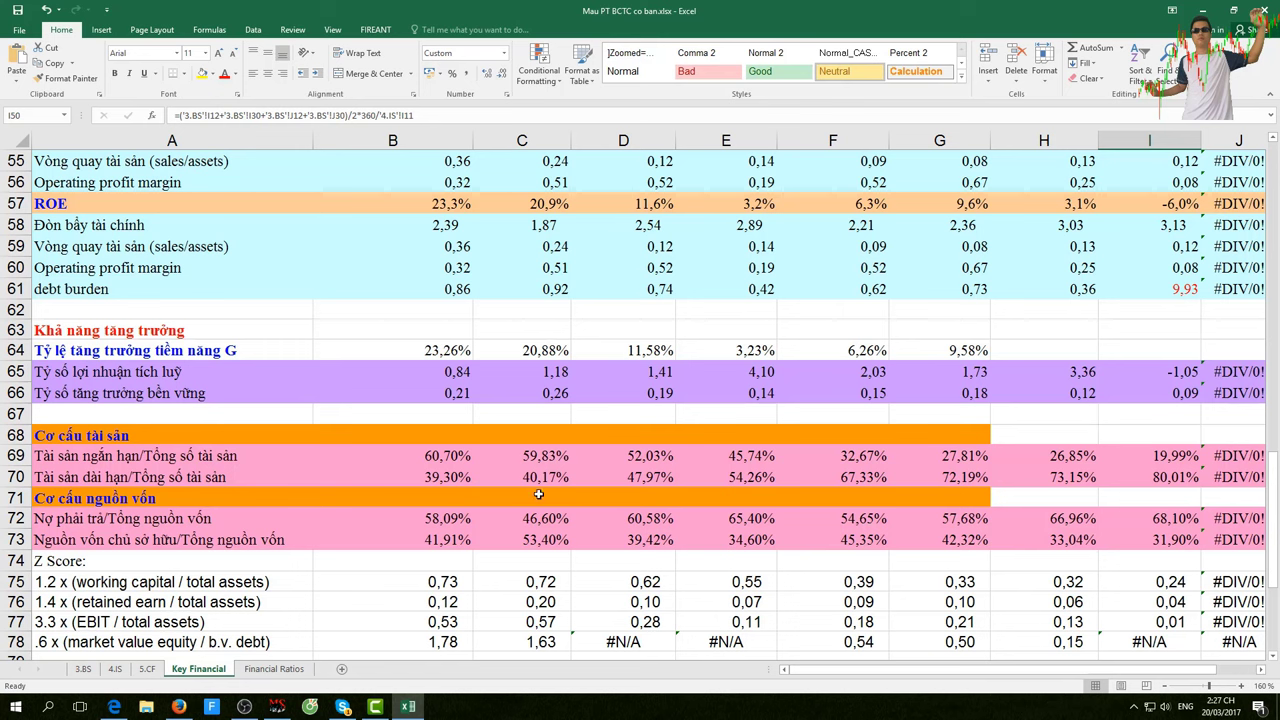
left_click(1143, 478)
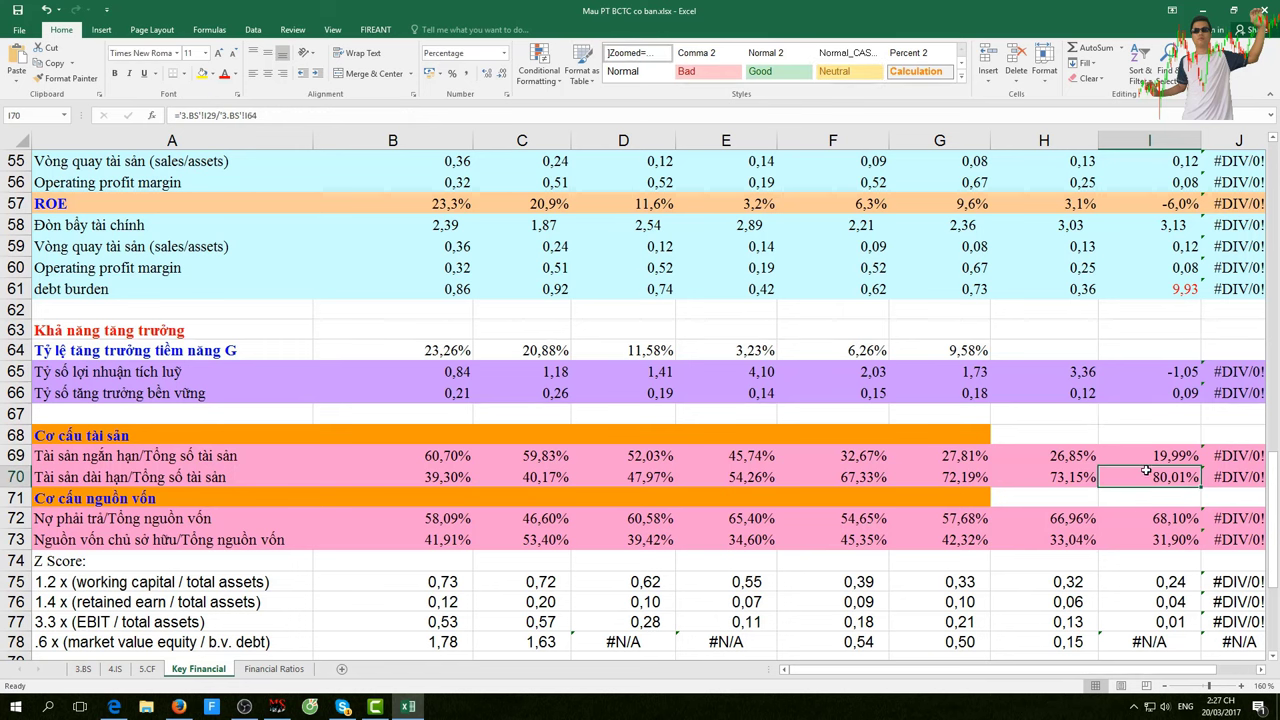
left_click(1152, 459)
left_click(1146, 480)
left_click(1060, 479)
left_click(1167, 456)
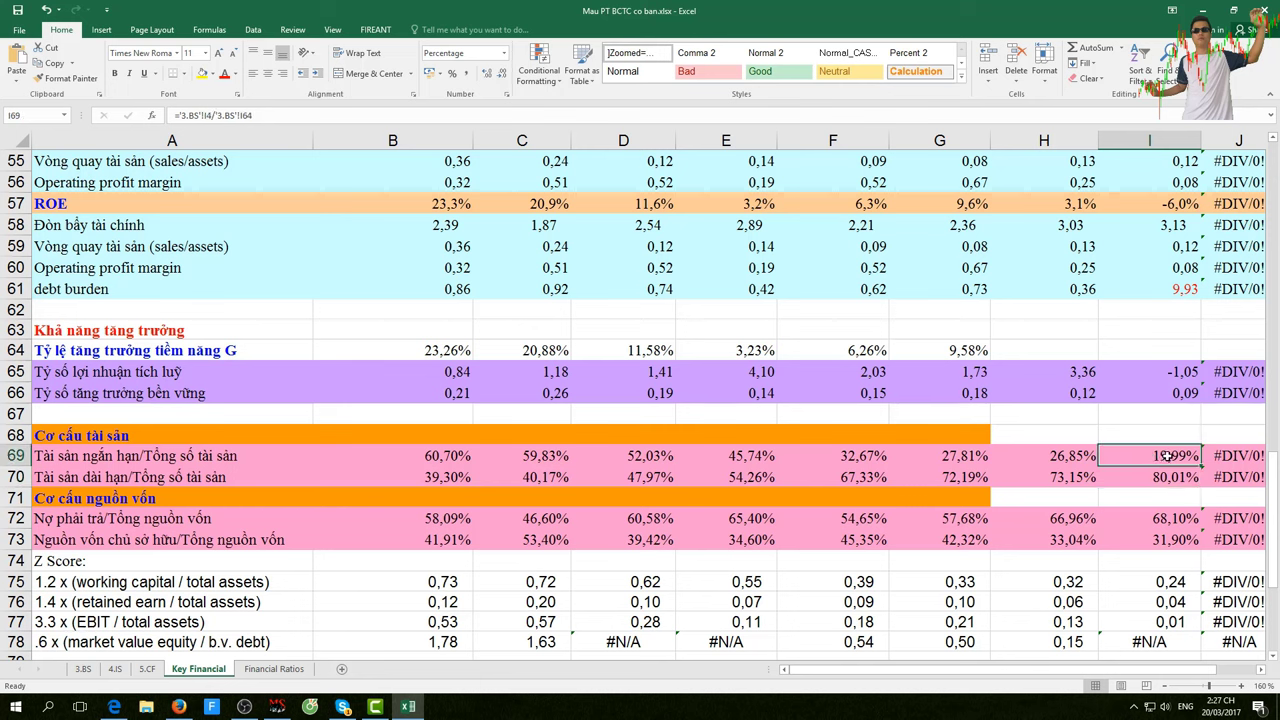
left_click(1155, 479)
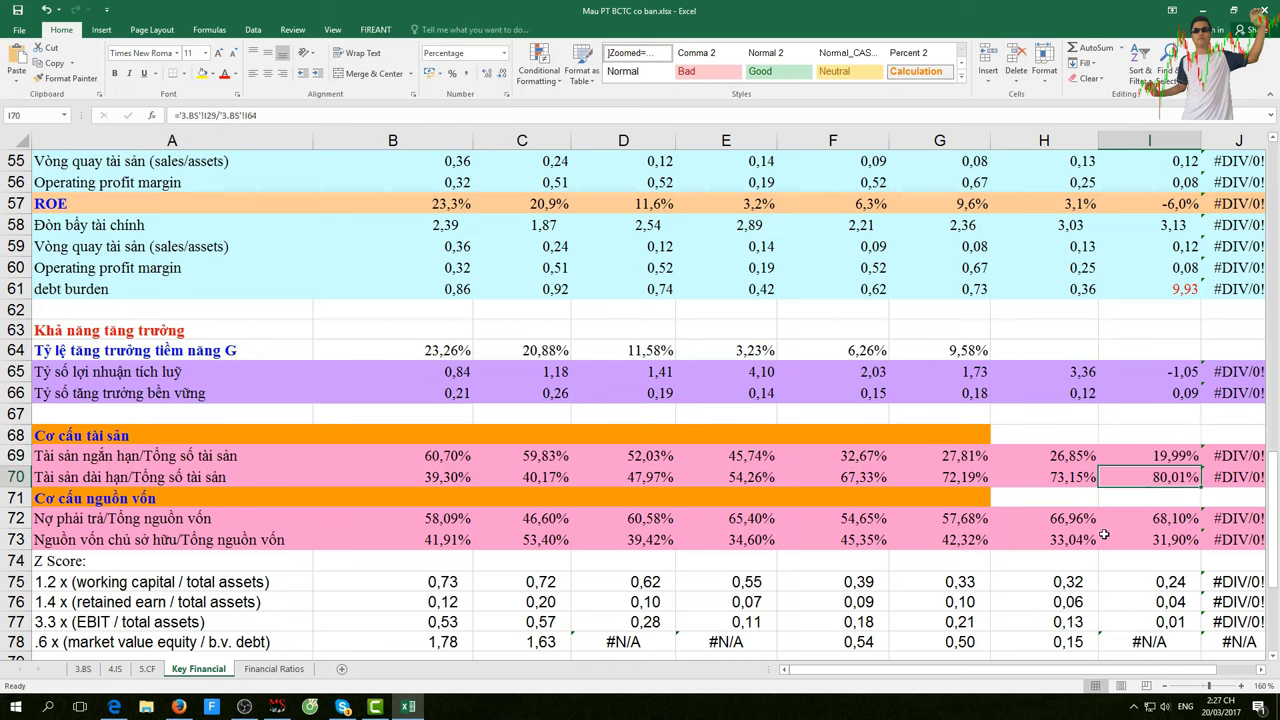
Compare the Nợ phải trả/Tổng nguồn vốn ratio across 2014, 2015 and 2016 in the Cơ cấu nguồn vốn section
left_click(1137, 518)
left_click(1063, 516)
left_click(955, 518)
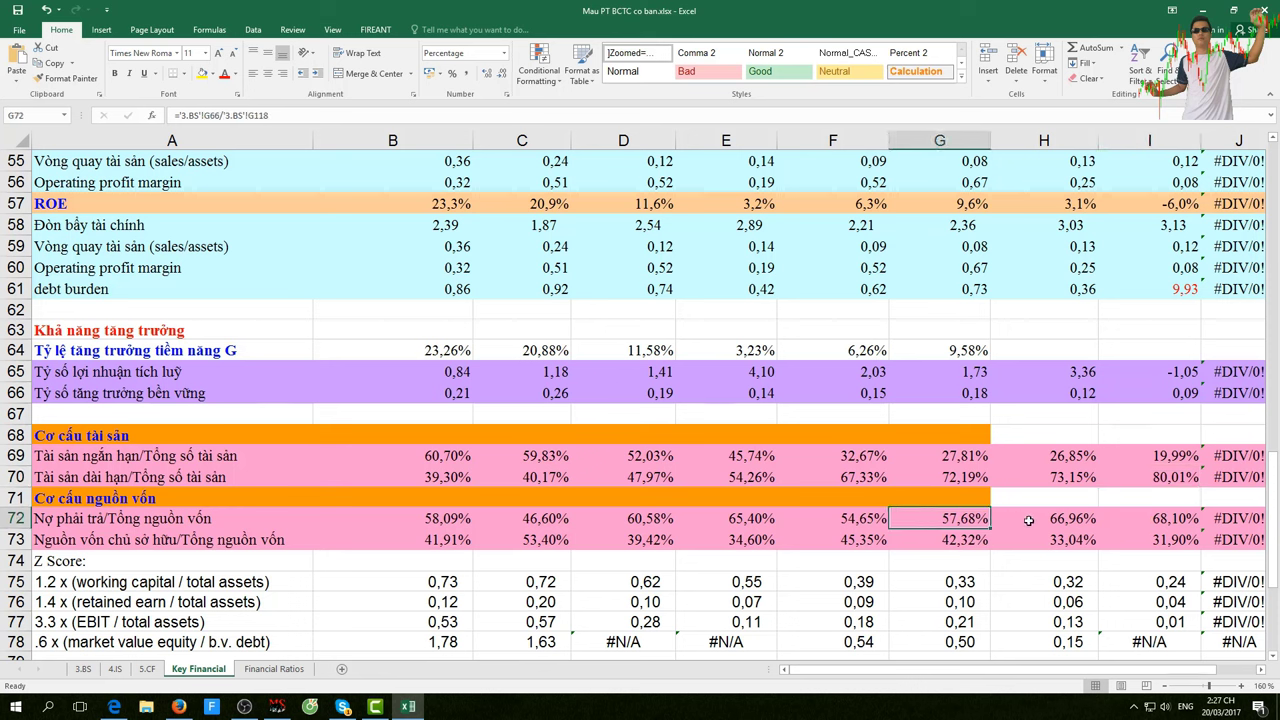
left_click(1030, 518)
left_click(1130, 518)
left_click(1083, 518)
left_click(1133, 515)
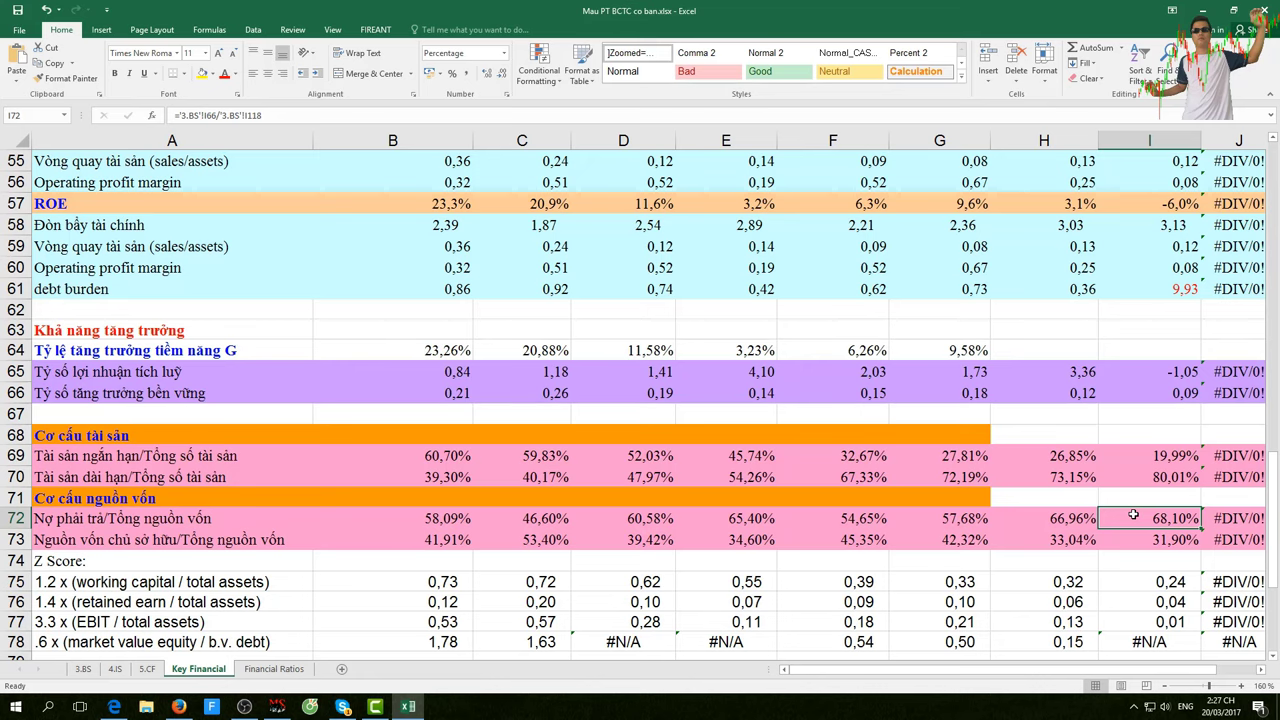
Compare the 2015 and 2016 equity shares of total capital, and recheck the 2016 debt share
scroll(1133, 515, "down", 1)
left_click(1080, 476)
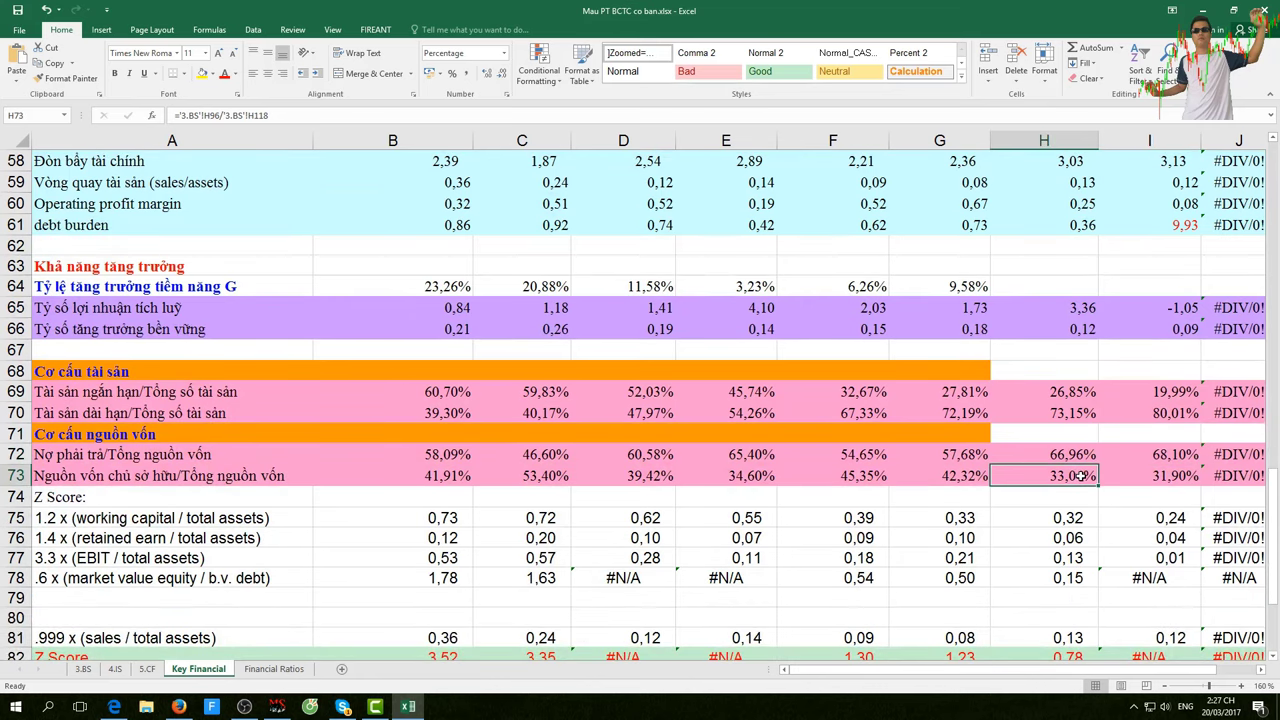
left_click(1135, 478)
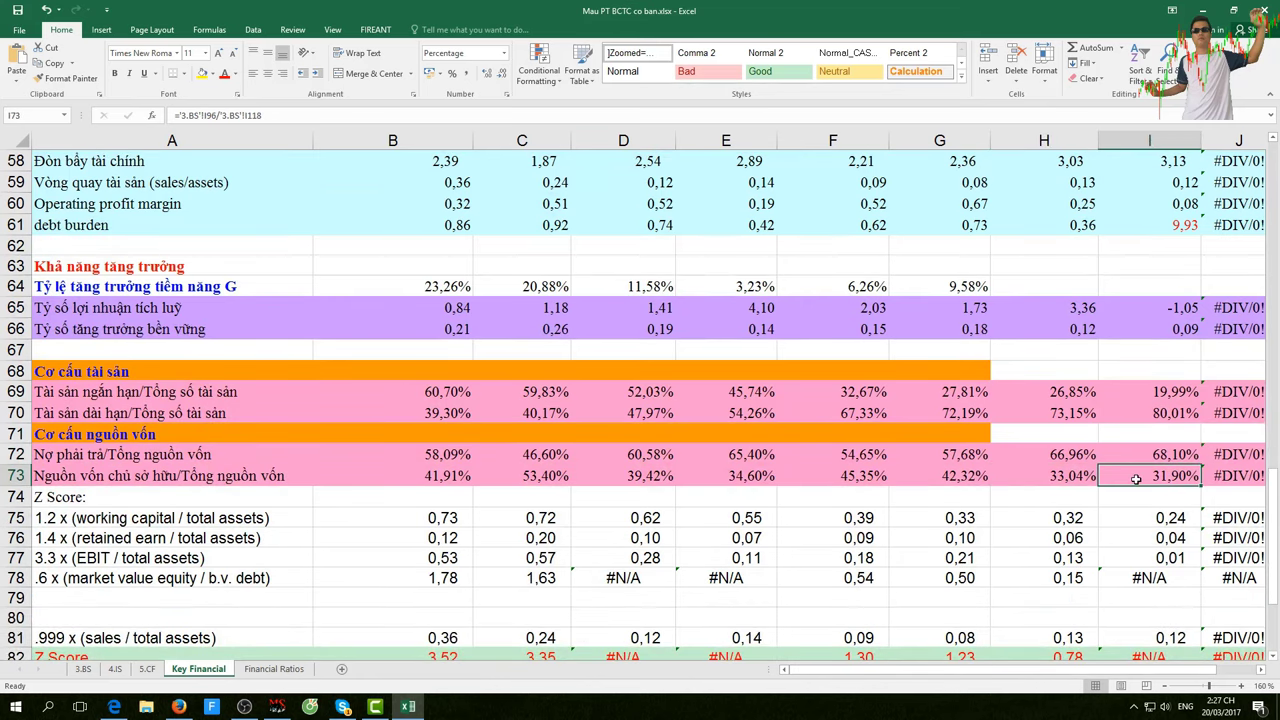
left_click(1085, 476)
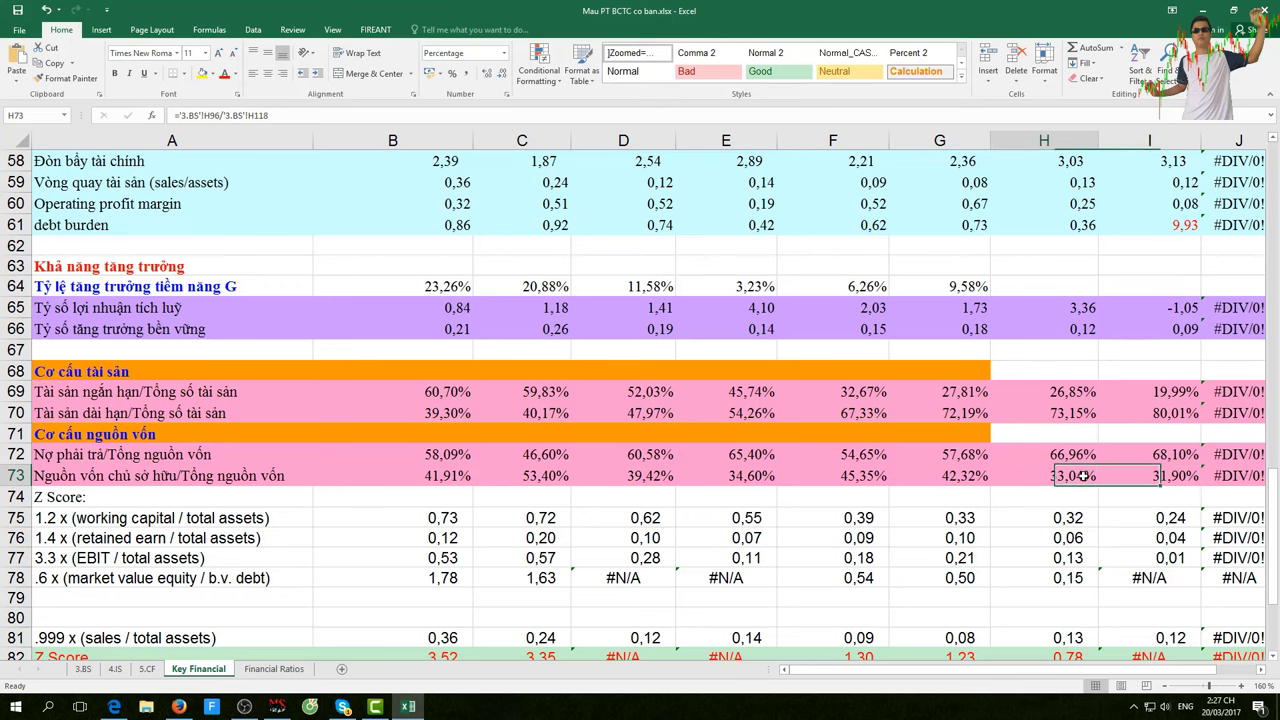
left_click(1130, 478)
left_click(1141, 455)
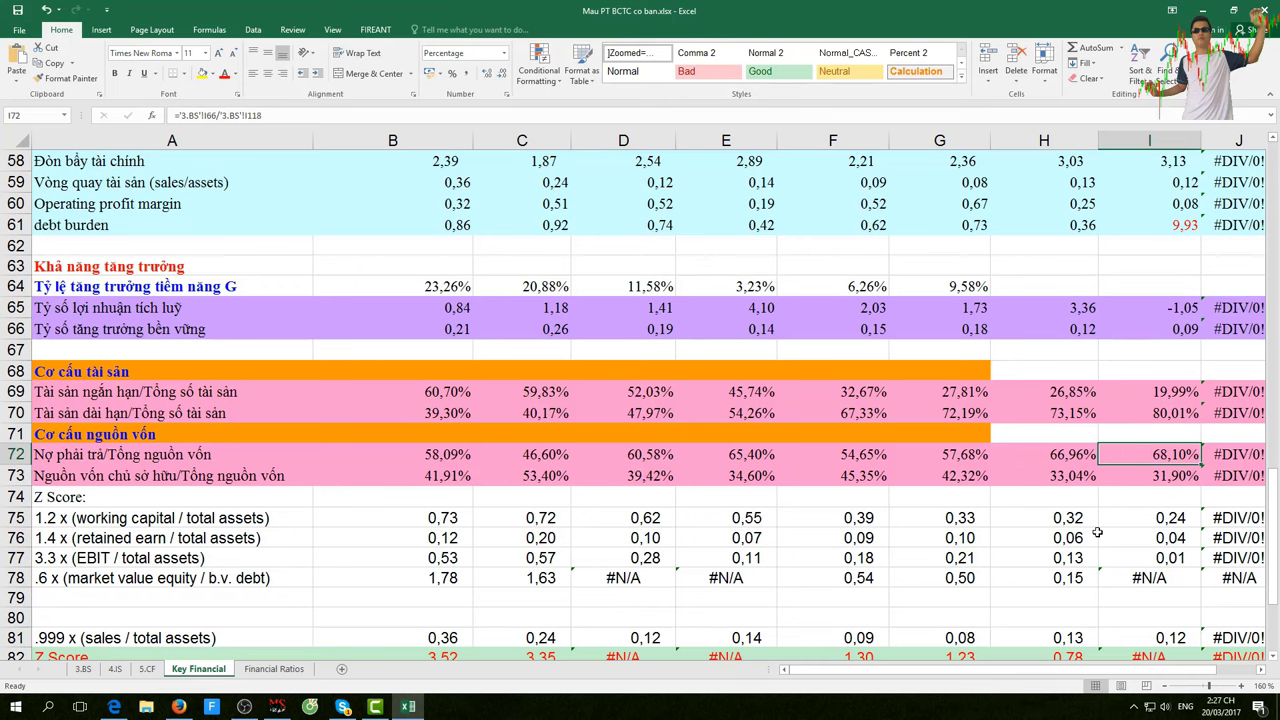
Switch to the 3.BS sheet and compare 2015 and 2016 short-term assets in row 4
scroll(1098, 532, "down", 2)
left_click(94, 669)
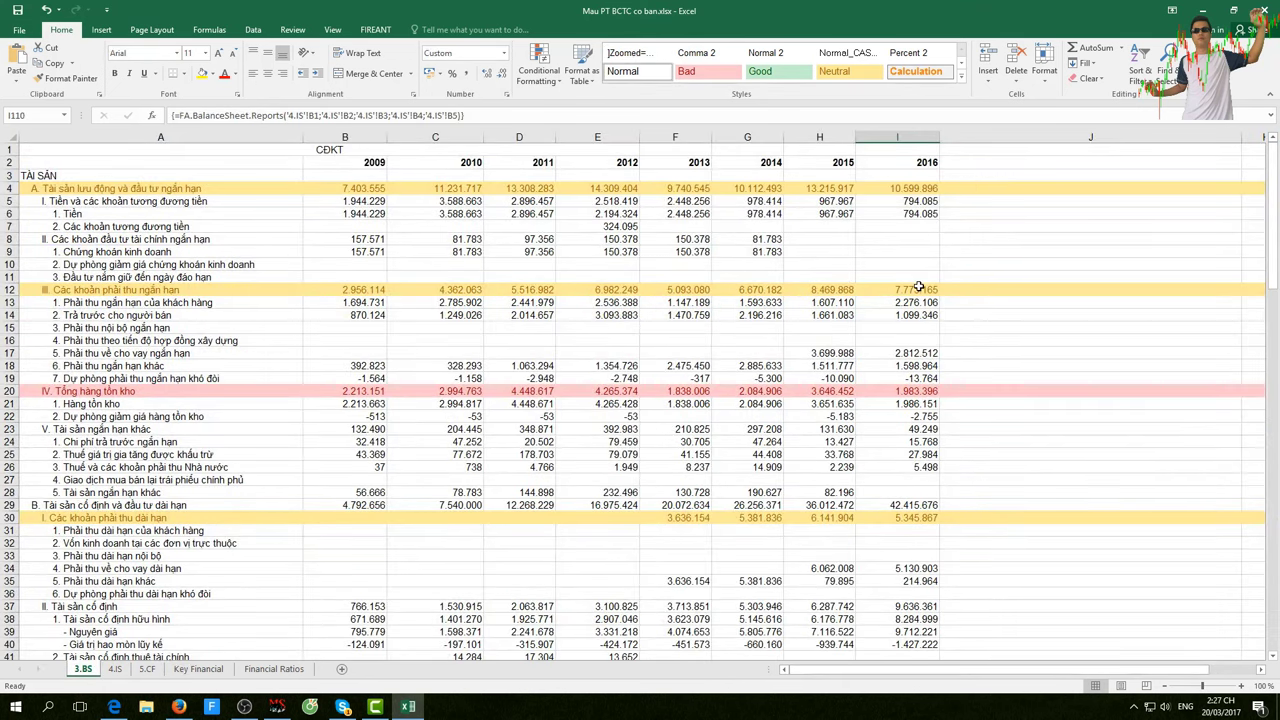
left_click(834, 189)
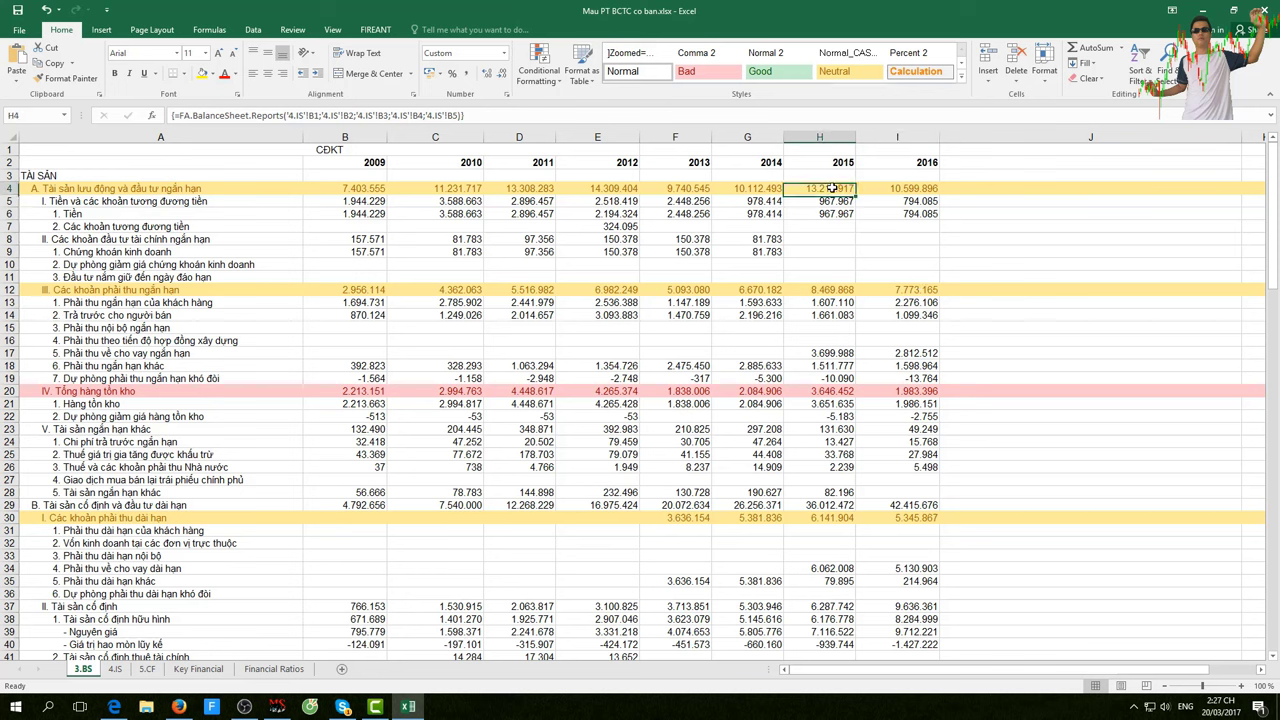
left_click(893, 190)
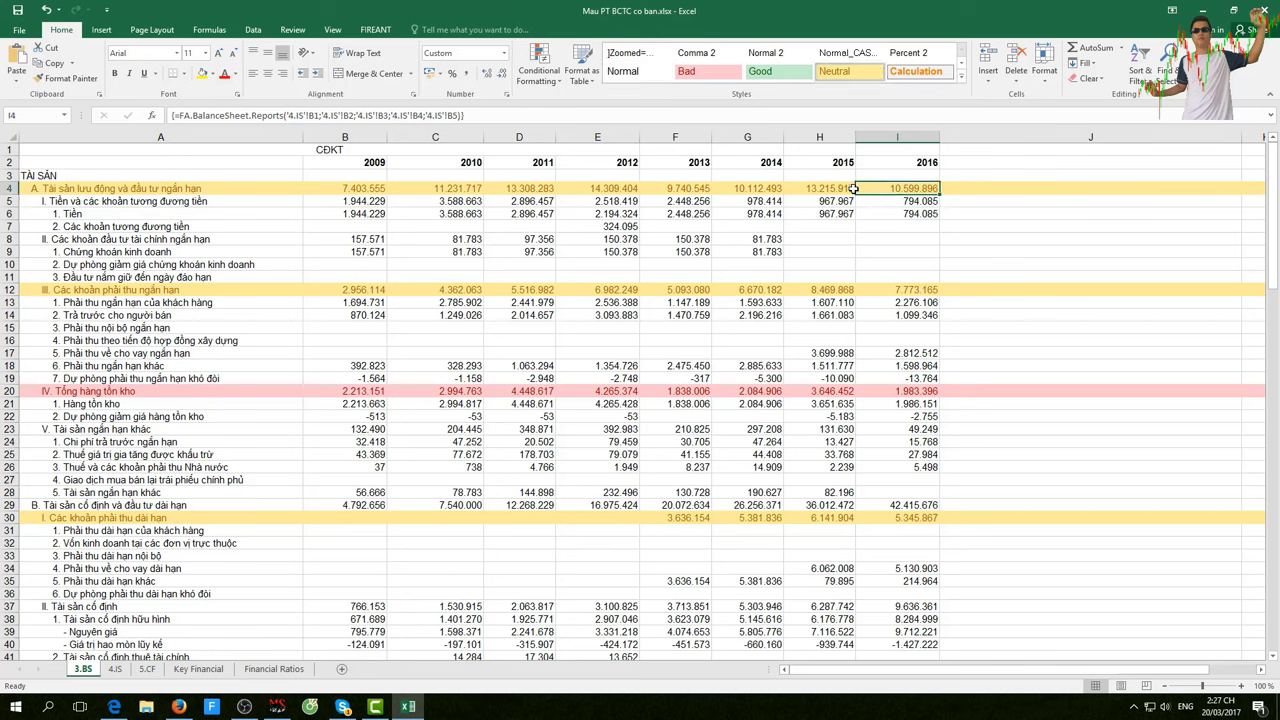
left_click(852, 189)
left_click(890, 188)
Compare the 2015 and 2016 values of short-term receivables in row 12 and total inventory in row 20
left_click(822, 291)
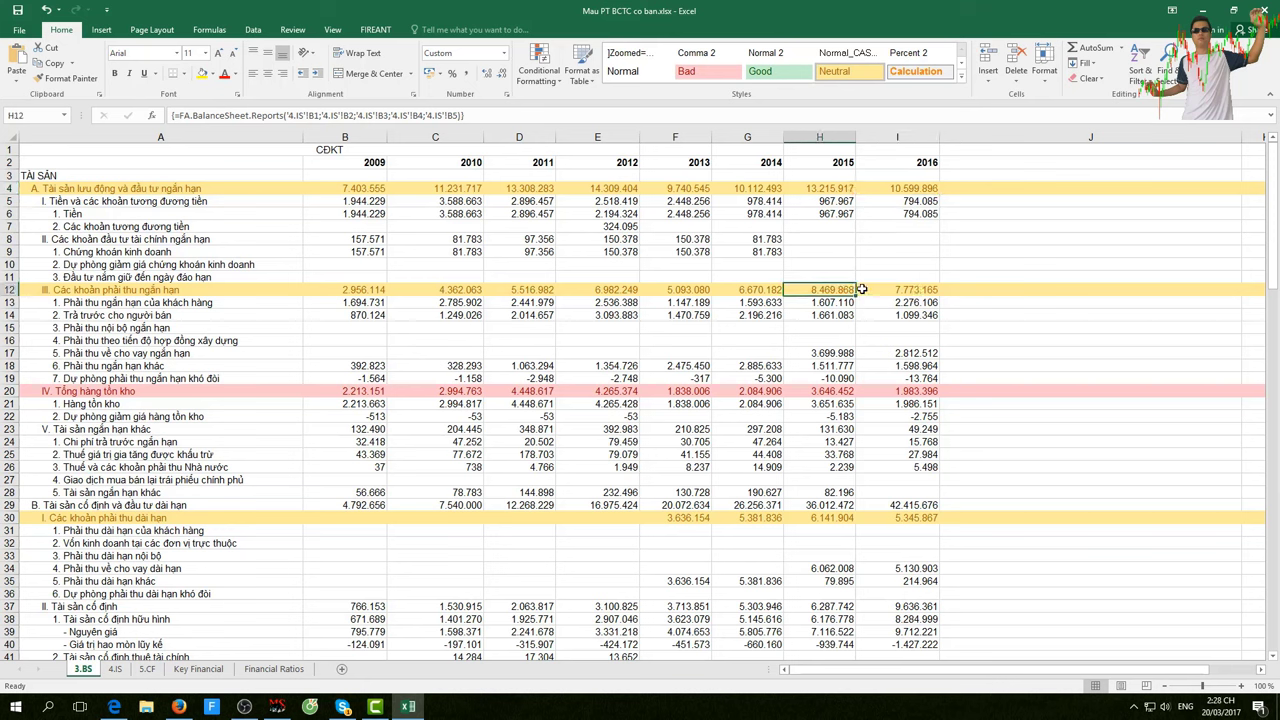
left_click(890, 289)
scroll(984, 328, "down", 2)
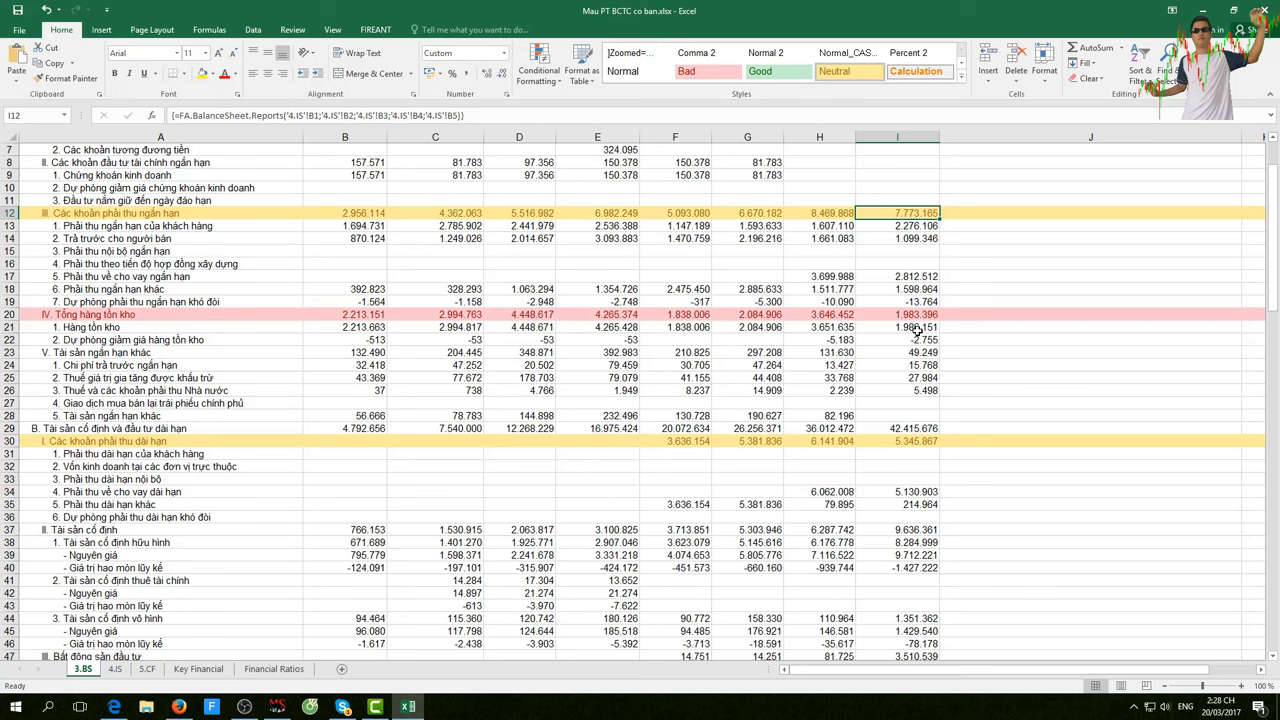
left_click(808, 315)
left_click(892, 313)
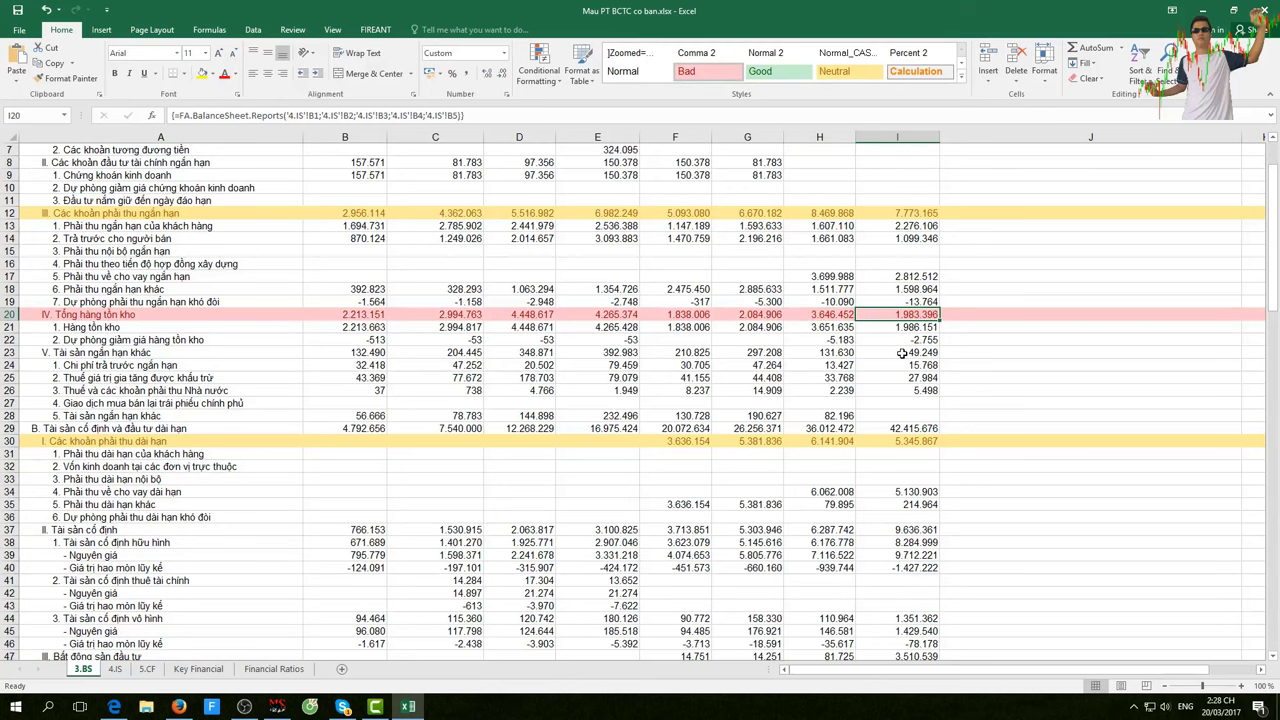
Compare the 2015 and 2016 values of long-term receivables in row 30 and total long-term assets in row 29
scroll(902, 353, "down", 2)
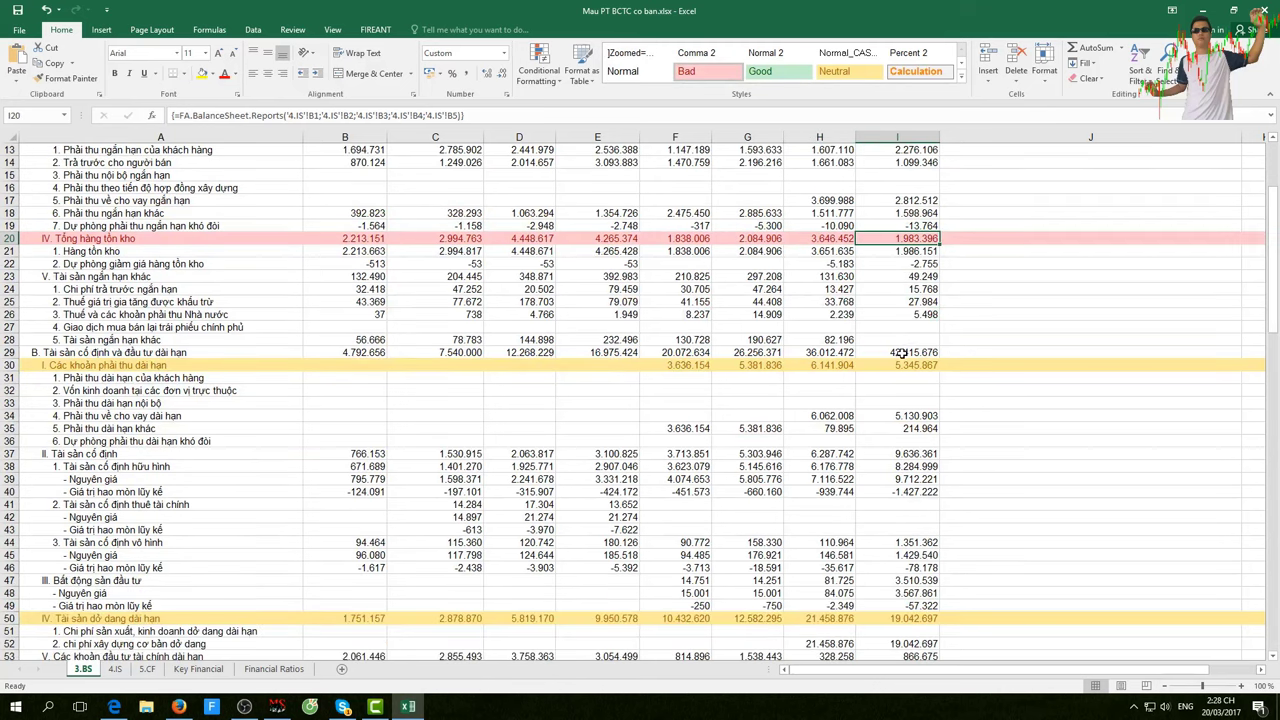
left_click(820, 366)
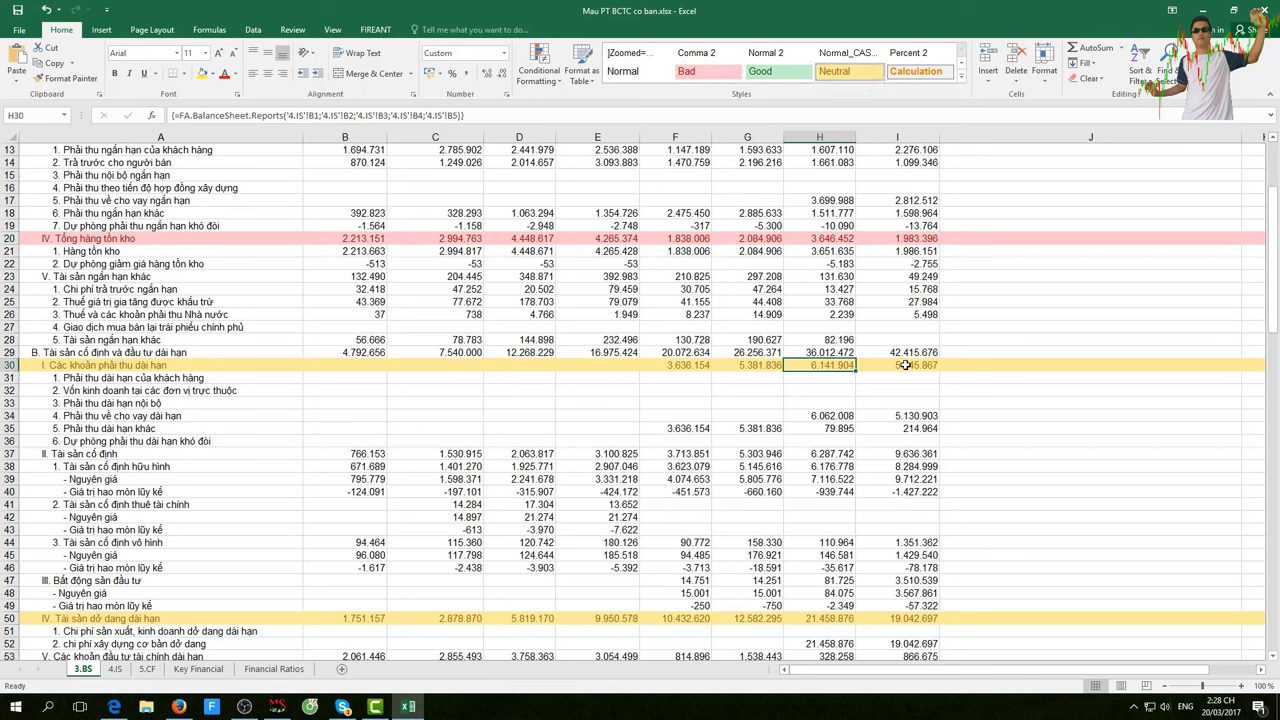
left_click(907, 365)
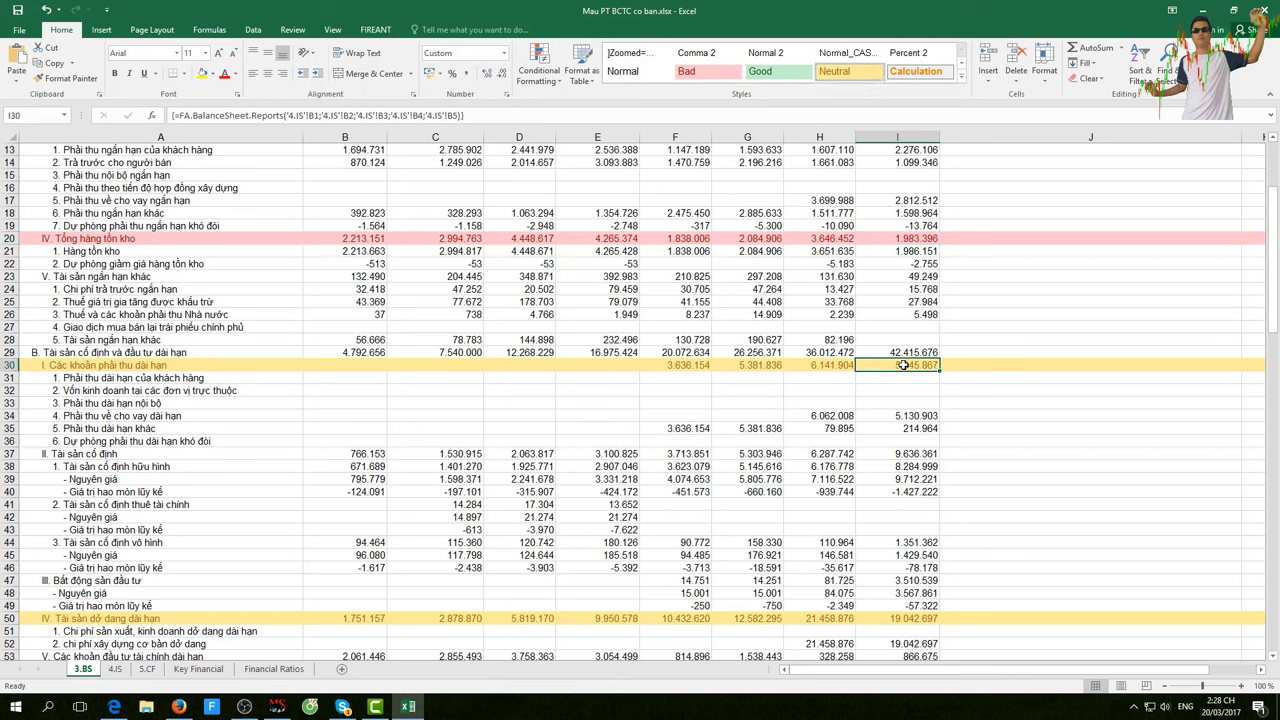
left_click(830, 354)
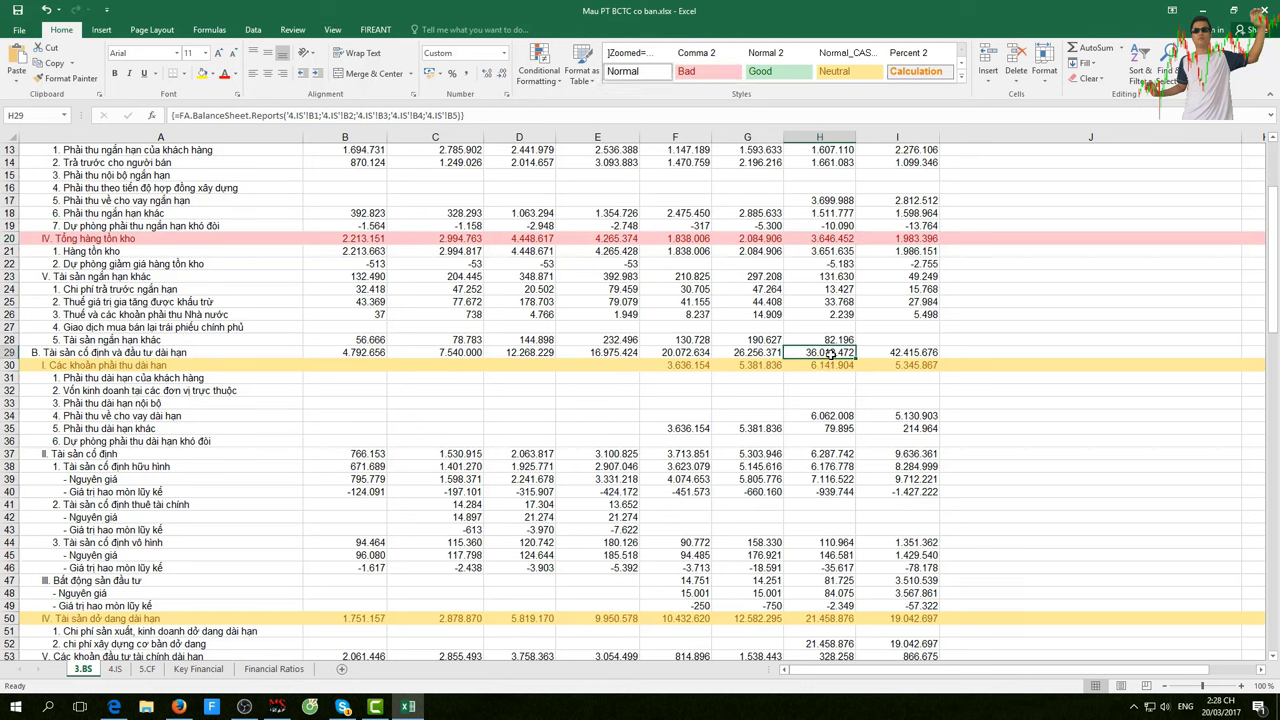
left_click(896, 352)
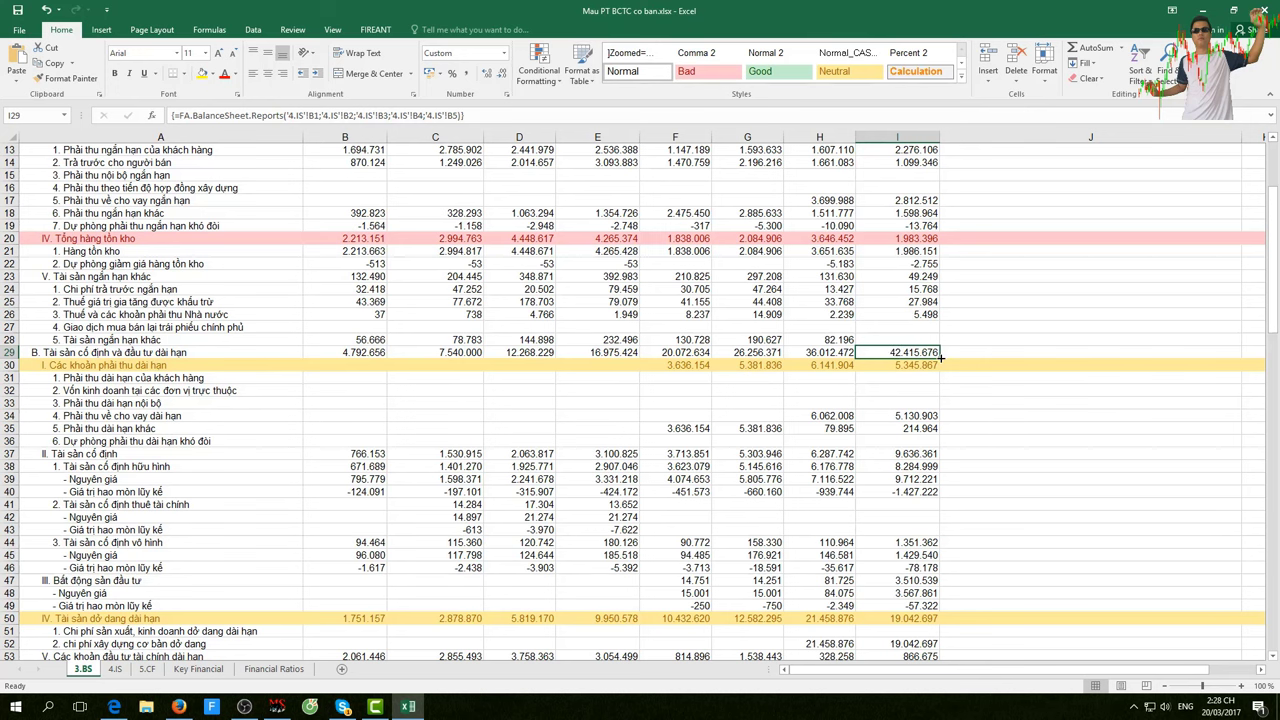
Inspect the 2016 values of Tài sản dở dang dài hạn in row 50 and Tổng tài sản dài hạn khác in row 59
scroll(940, 357, "down", 4)
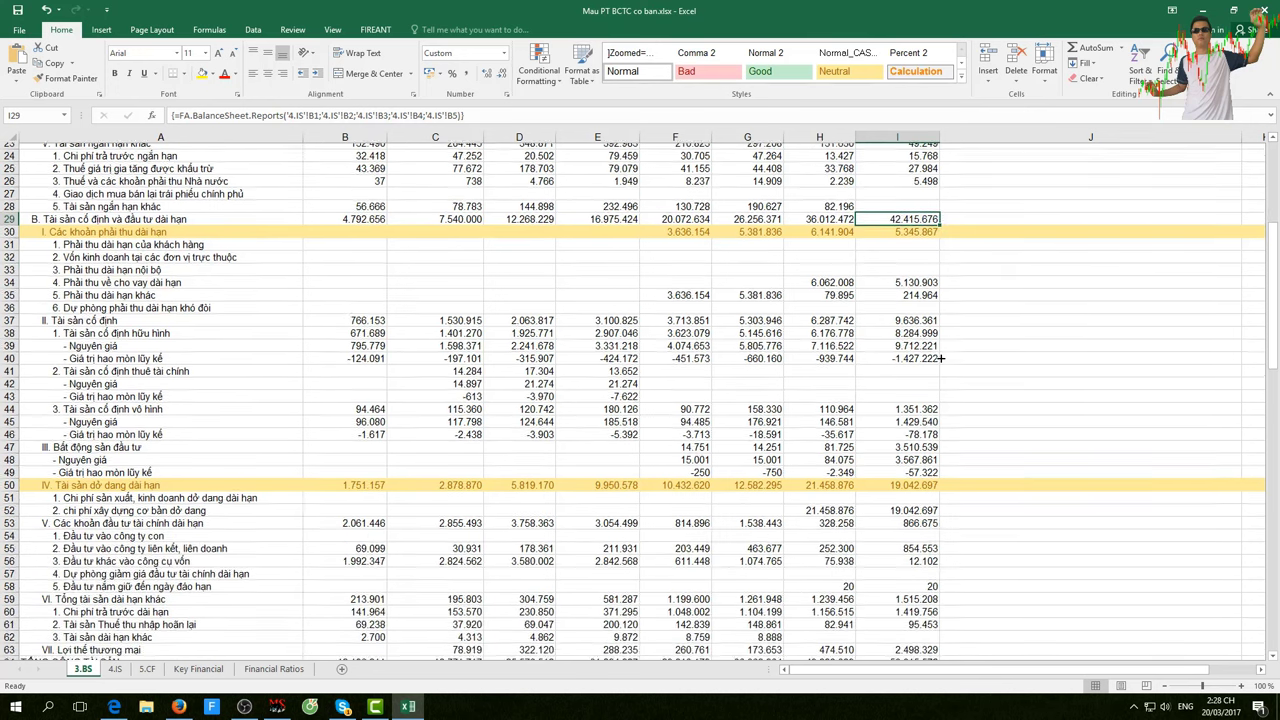
scroll(940, 357, "down", 1)
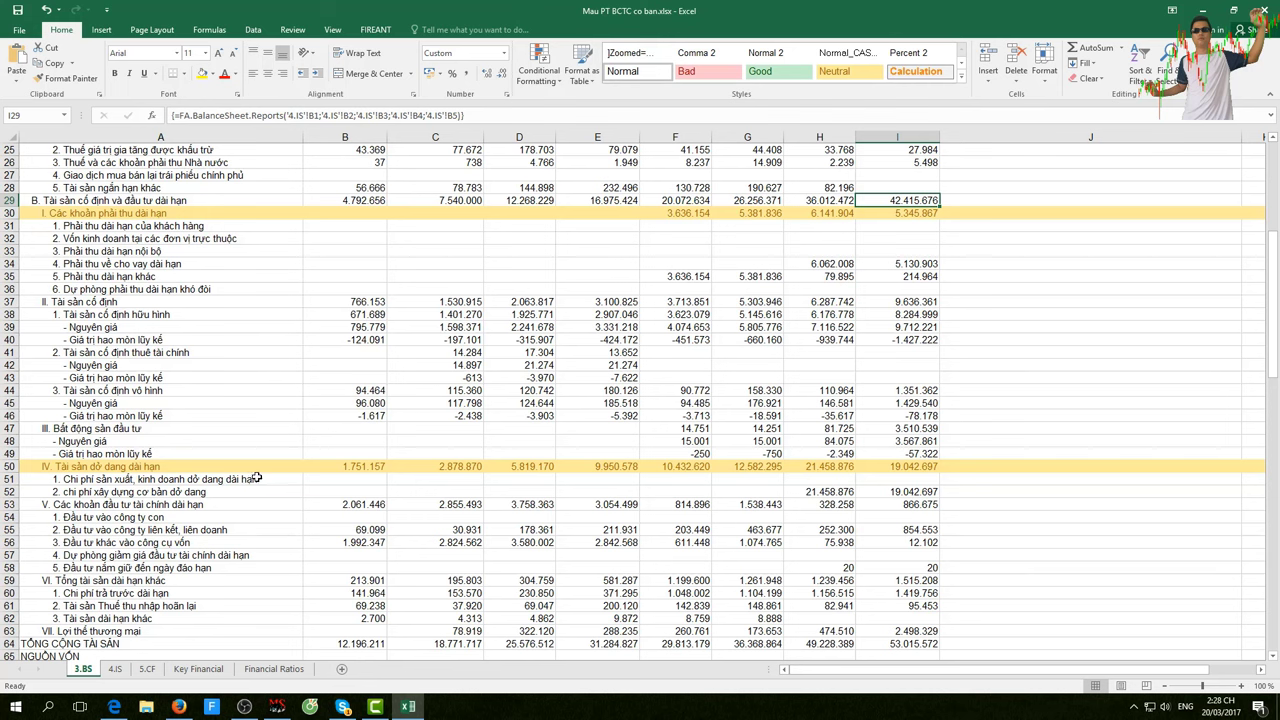
left_click(887, 468)
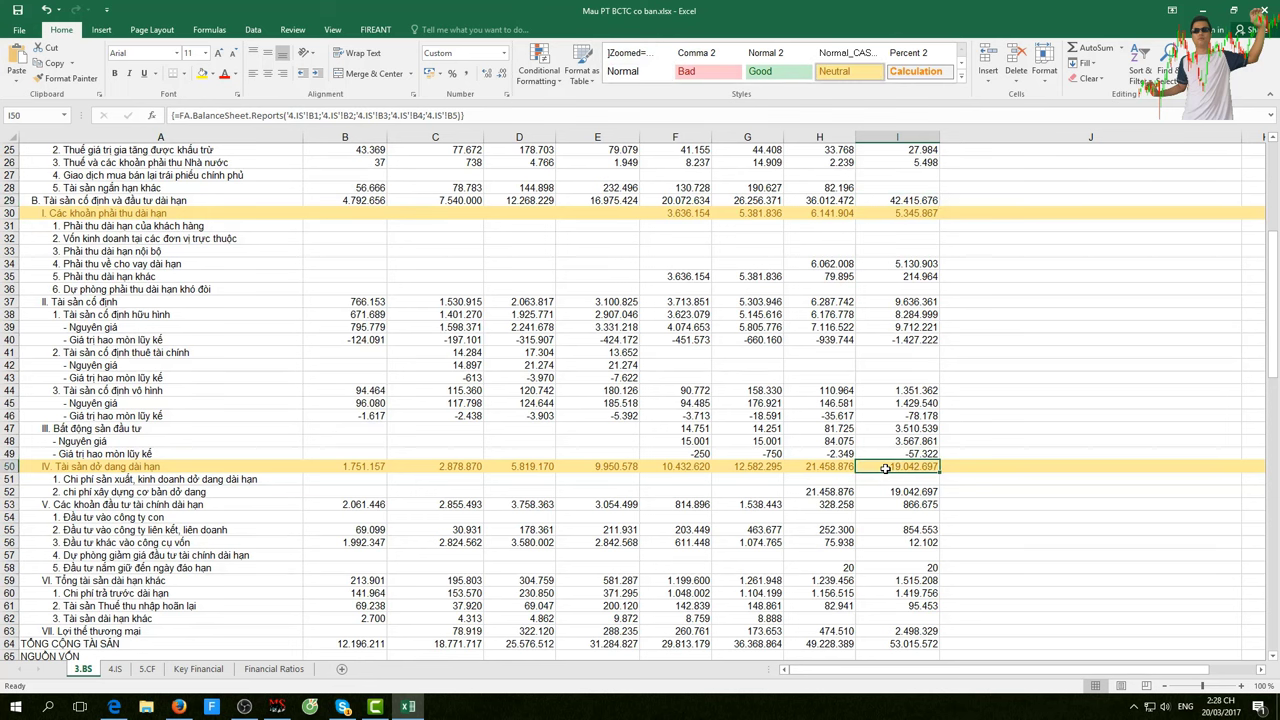
scroll(885, 468, "down", 2)
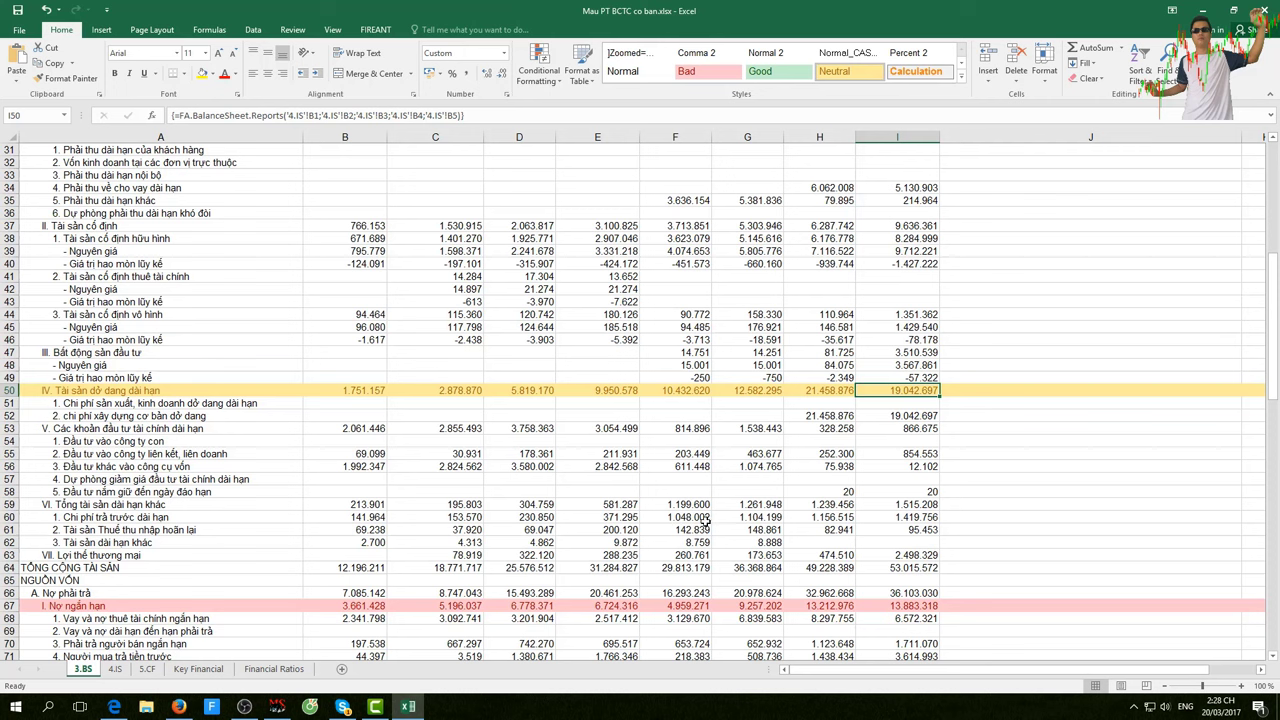
left_click(900, 504)
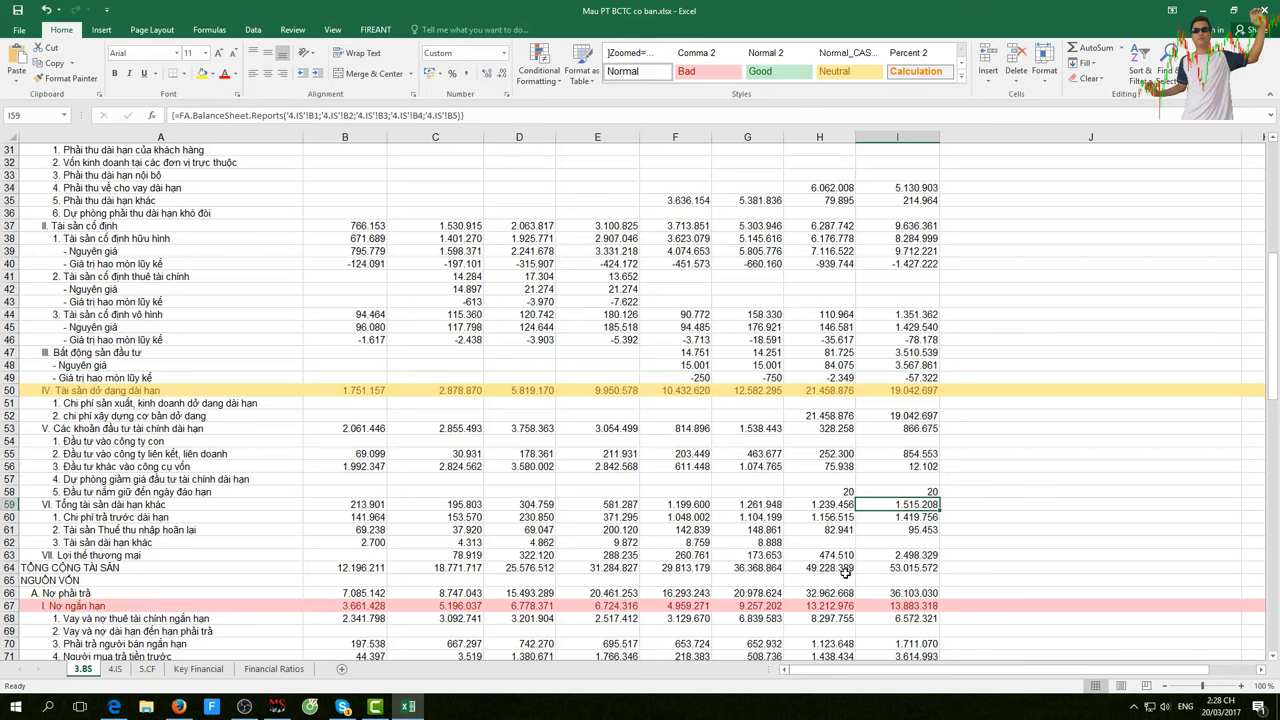
Compare 2015 and 2016 fixed assets in row 37 and tangible-asset accumulated depreciation in row 40
left_click(811, 226)
left_click_drag(811, 226, 868, 228)
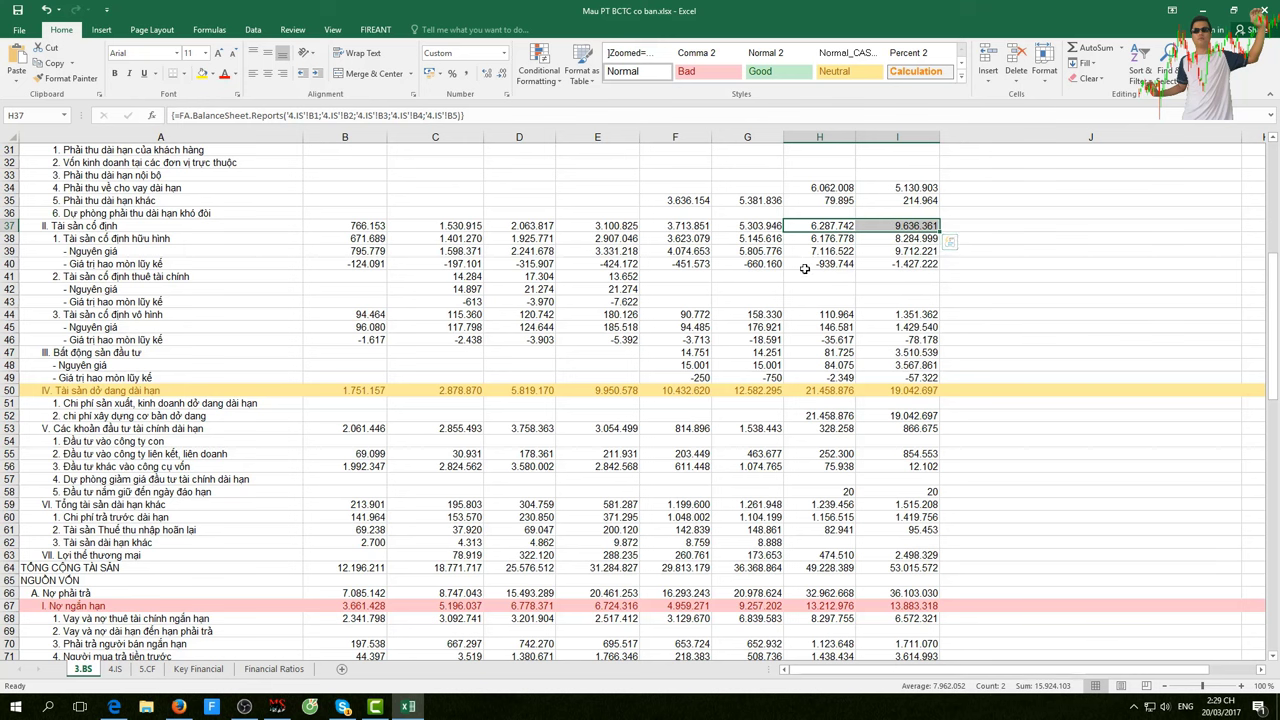
left_click(888, 263)
left_click(836, 264)
left_click(888, 264)
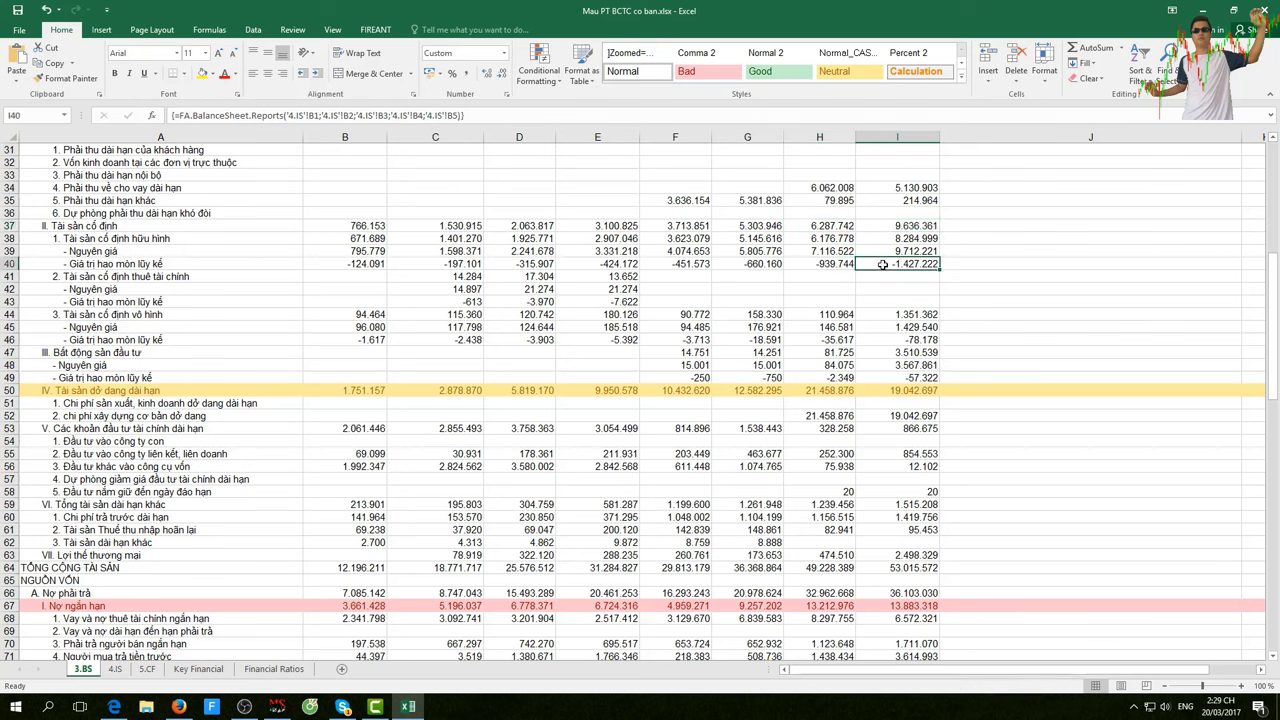
left_click(840, 264)
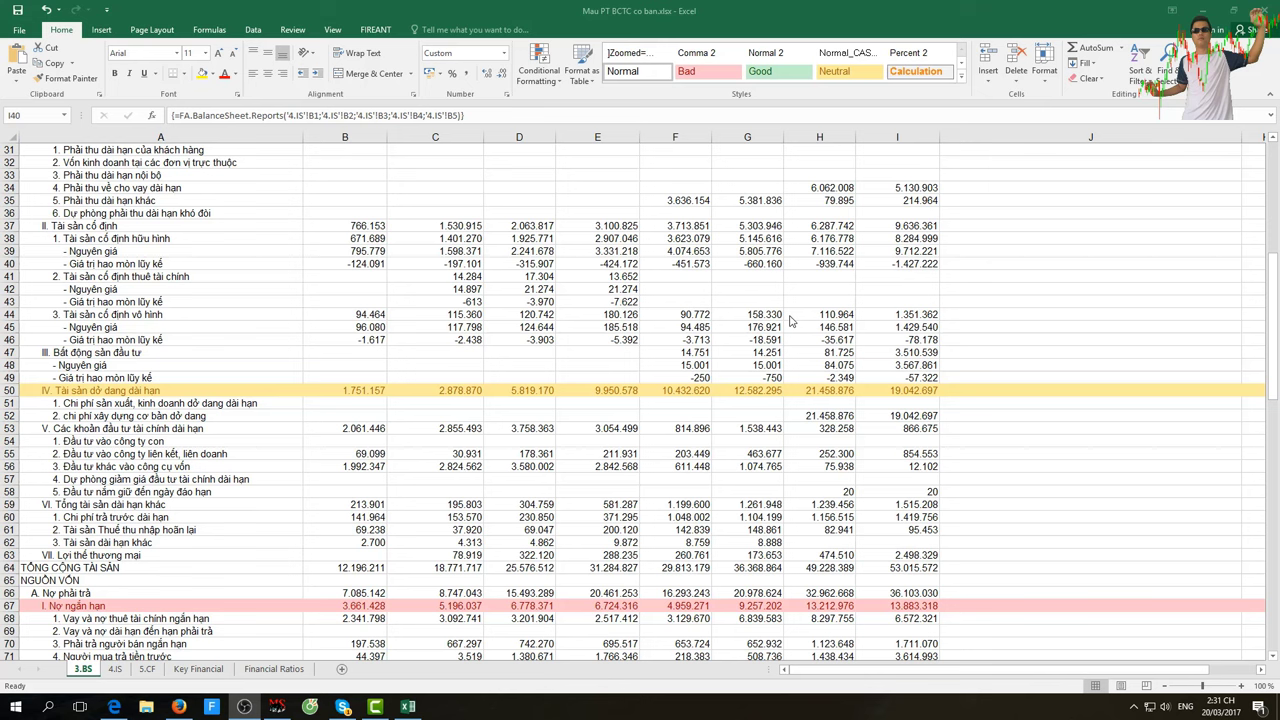
Compare the 2015 and 2016 values of investment property (Bất động sản đầu tư) in row 47
left_click(900, 354)
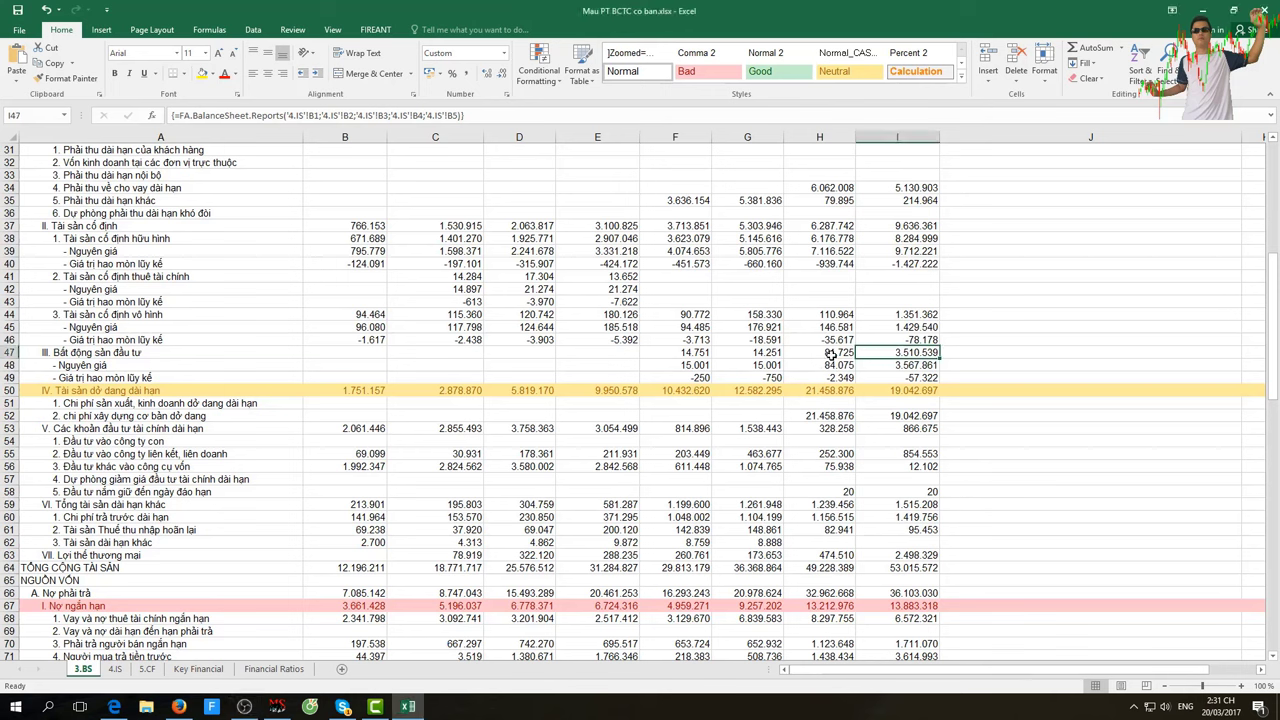
left_click(831, 355)
left_click(884, 357)
left_click_drag(832, 356, 832, 366)
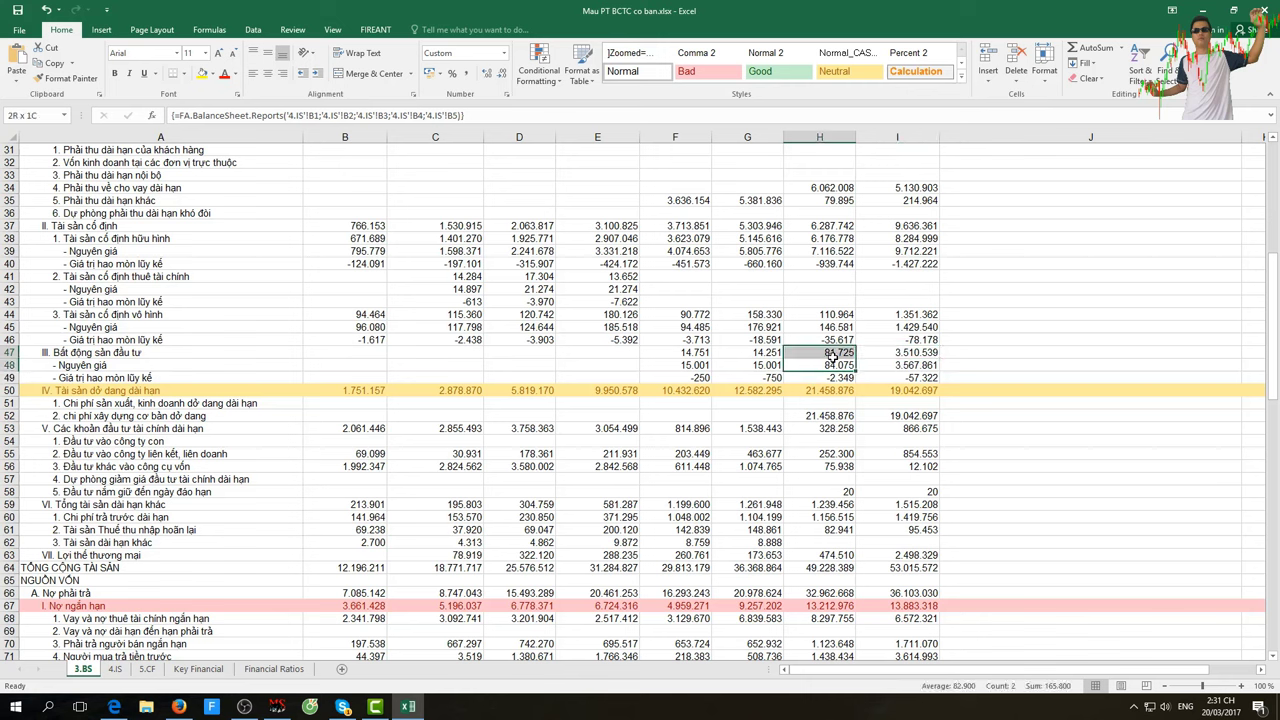
left_click(862, 353)
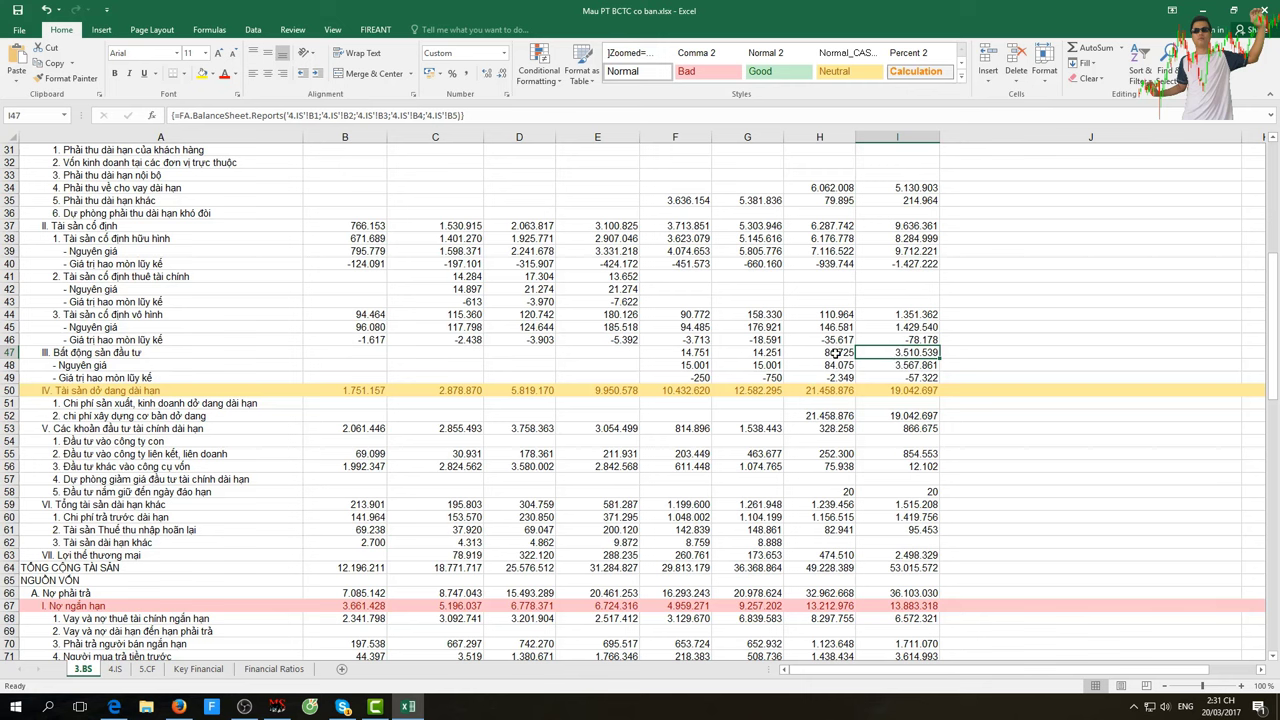
left_click(837, 354)
left_click(868, 353)
Review the asset section again from its start, comparing 2015 and 2016 tangible fixed assets in H38:I38 and investment property in H47:I47
scroll(877, 318, "up", 6)
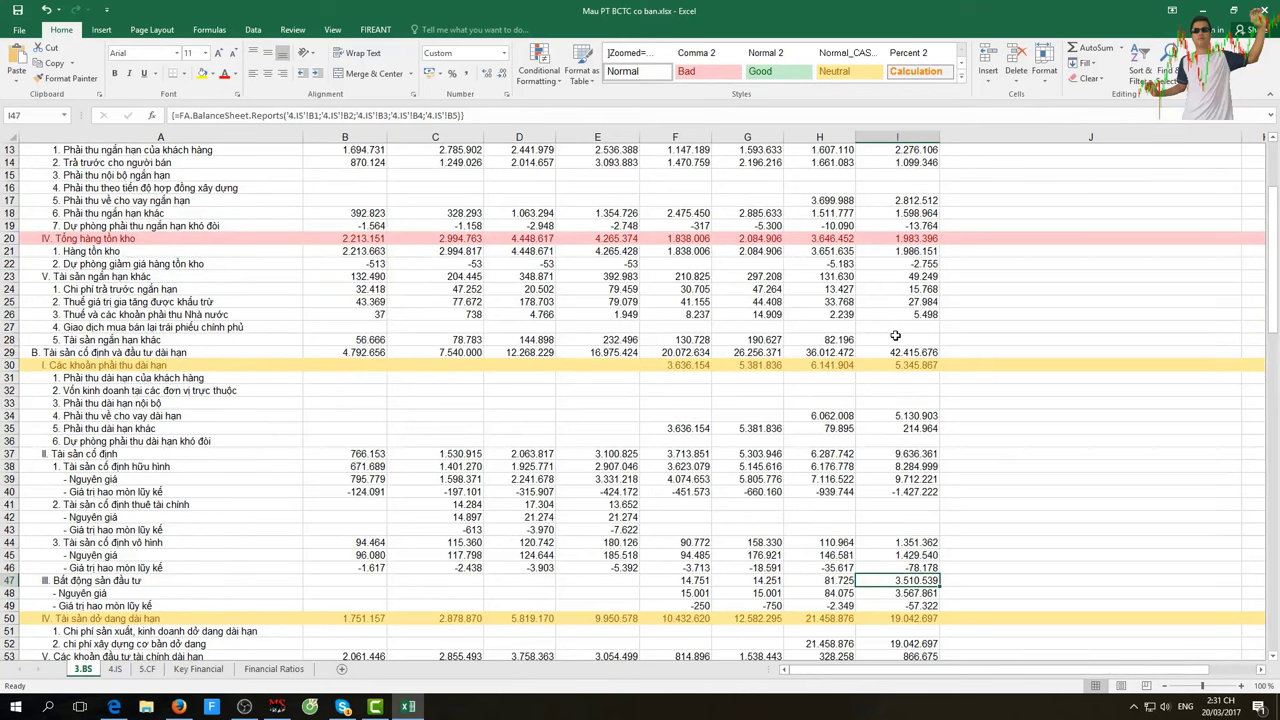
scroll(895, 335, "up", 4)
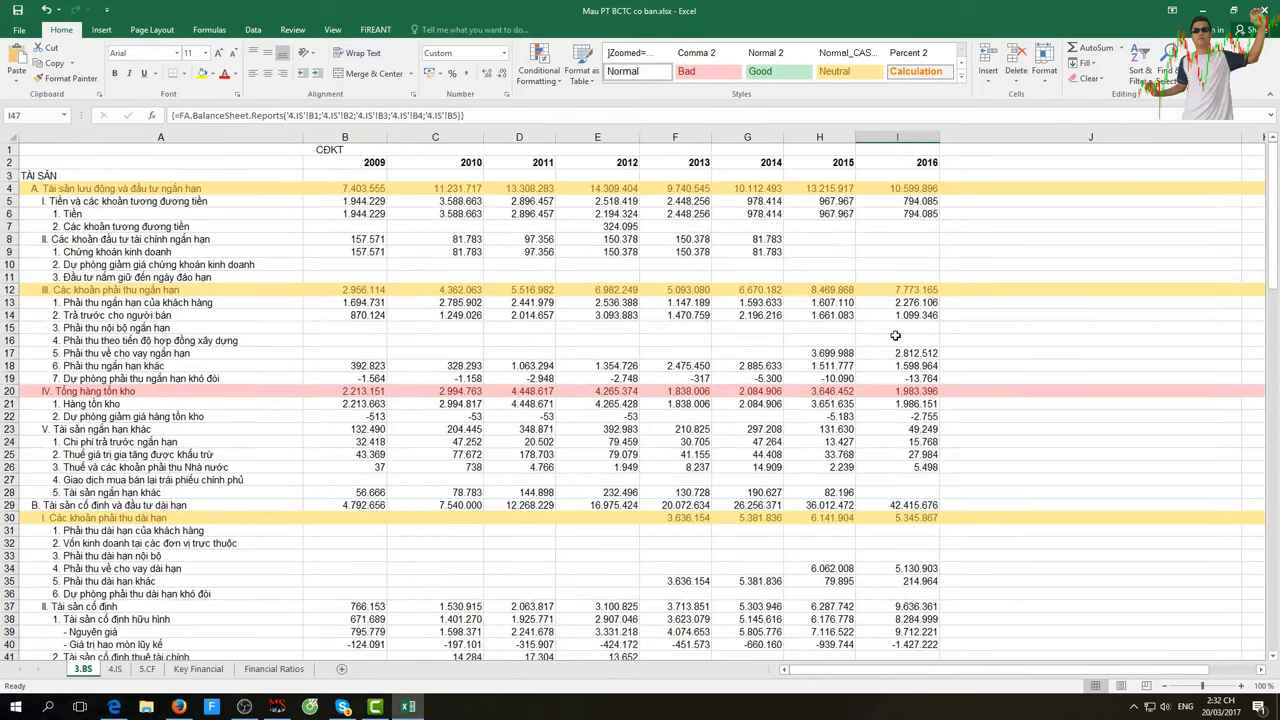
scroll(895, 335, "down", 2)
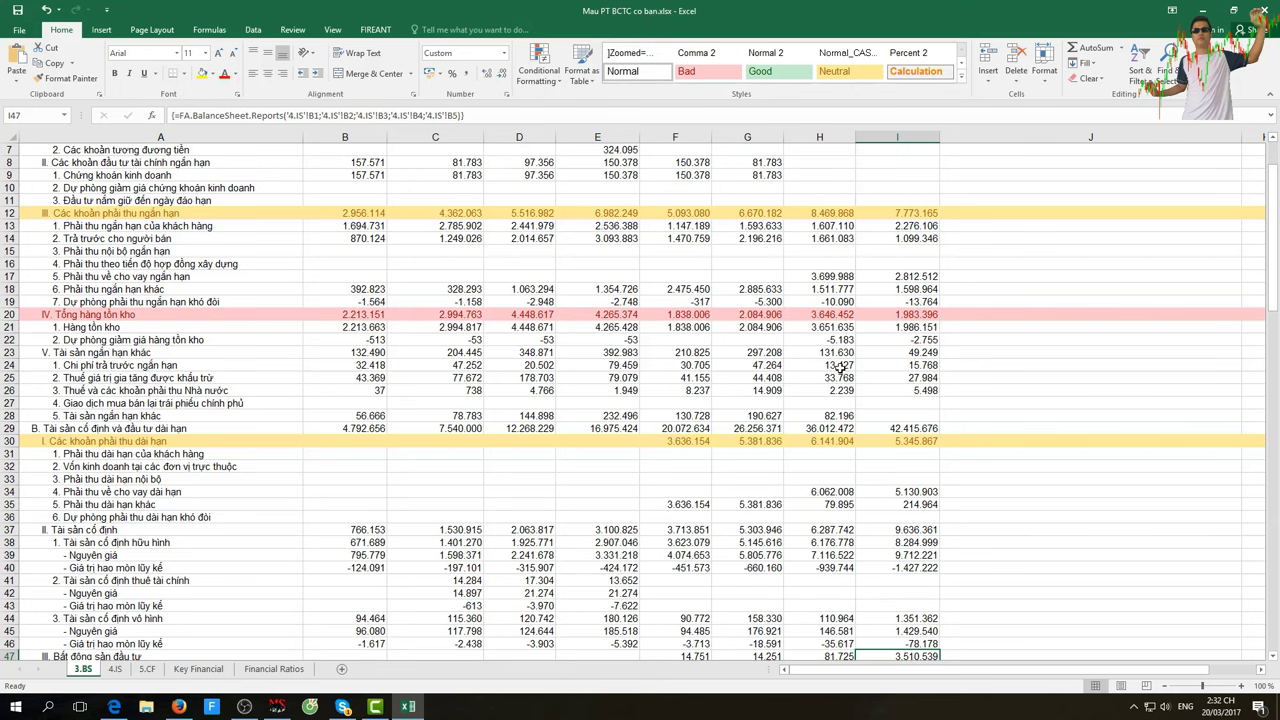
scroll(874, 451, "down", 6)
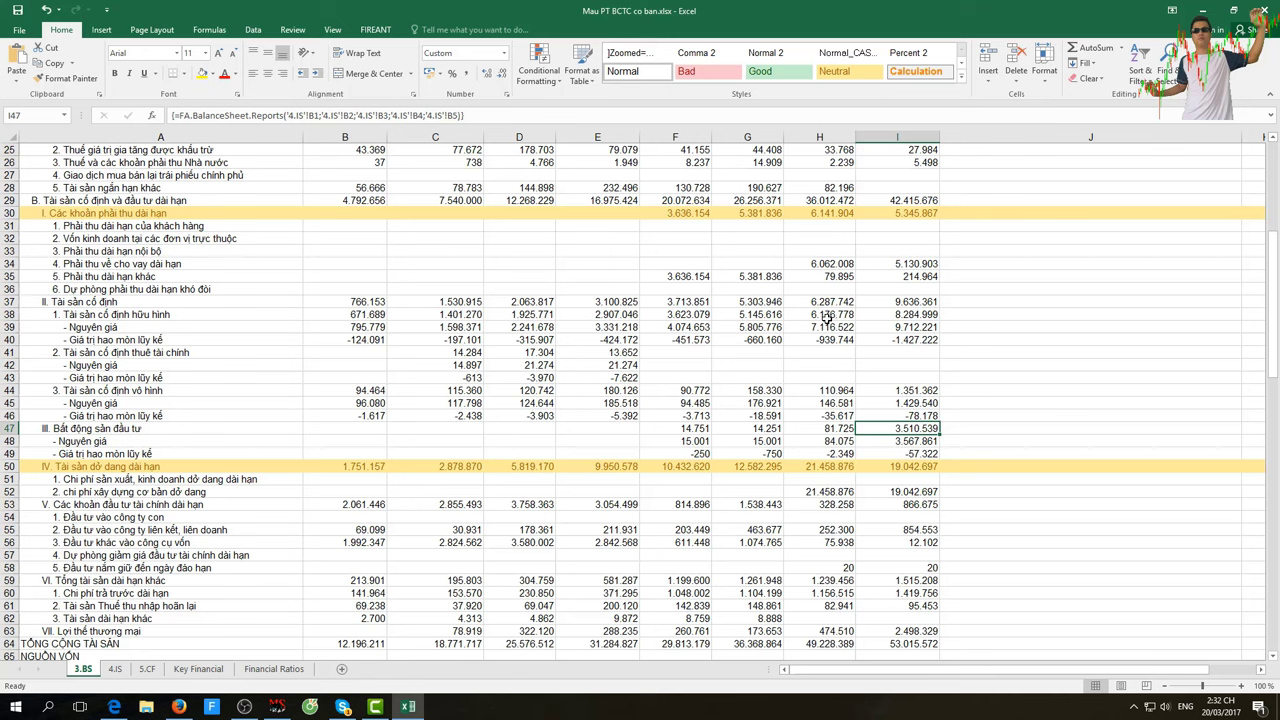
left_click_drag(824, 314, 882, 314)
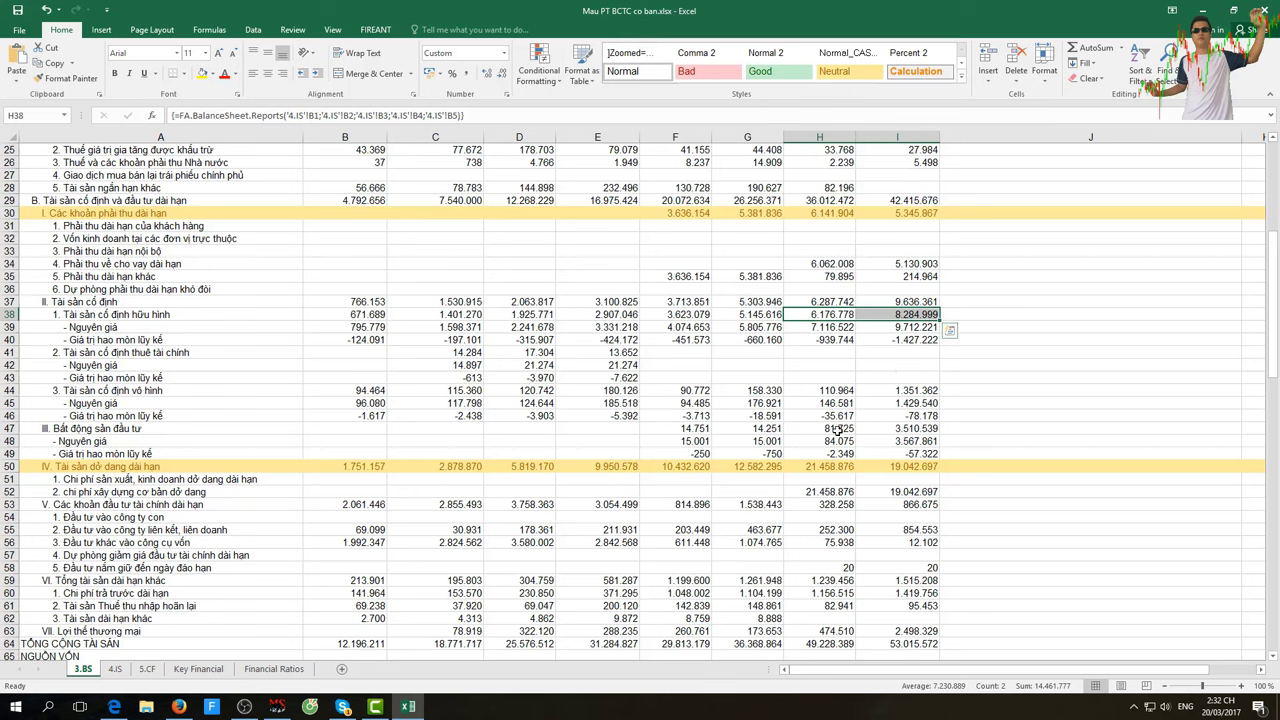
left_click_drag(838, 428, 881, 428)
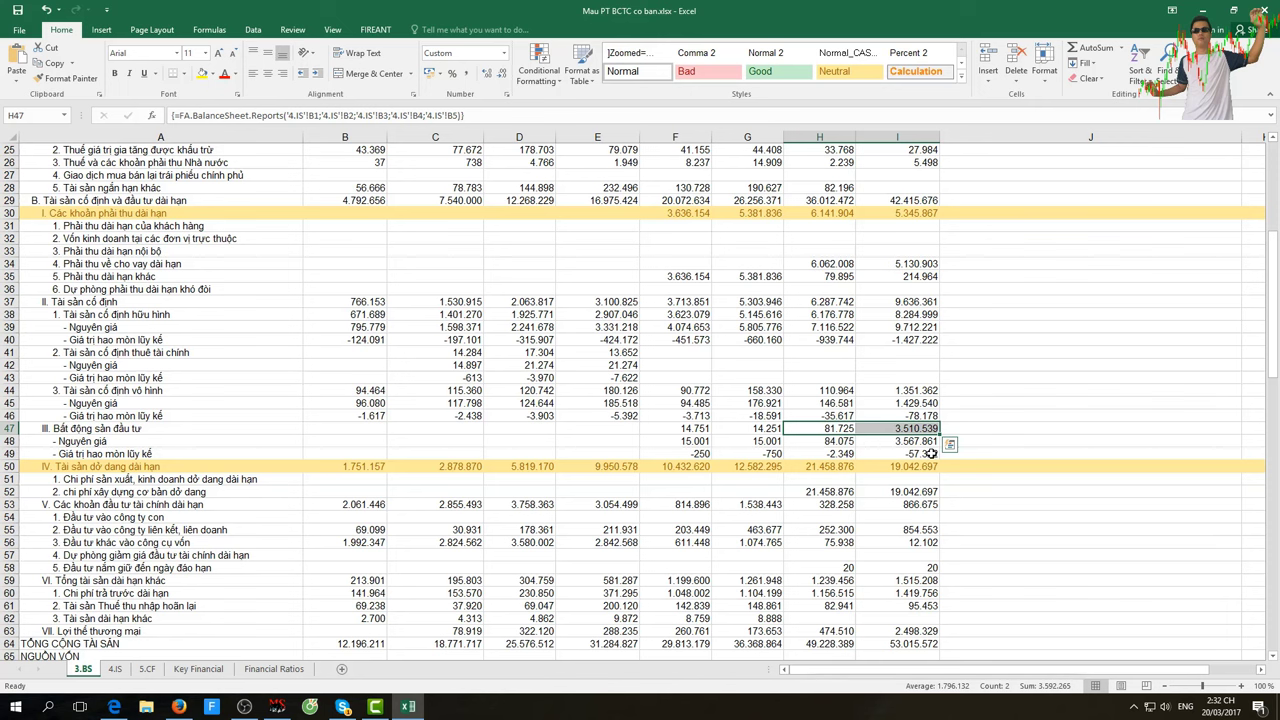
scroll(947, 483, "down", 6)
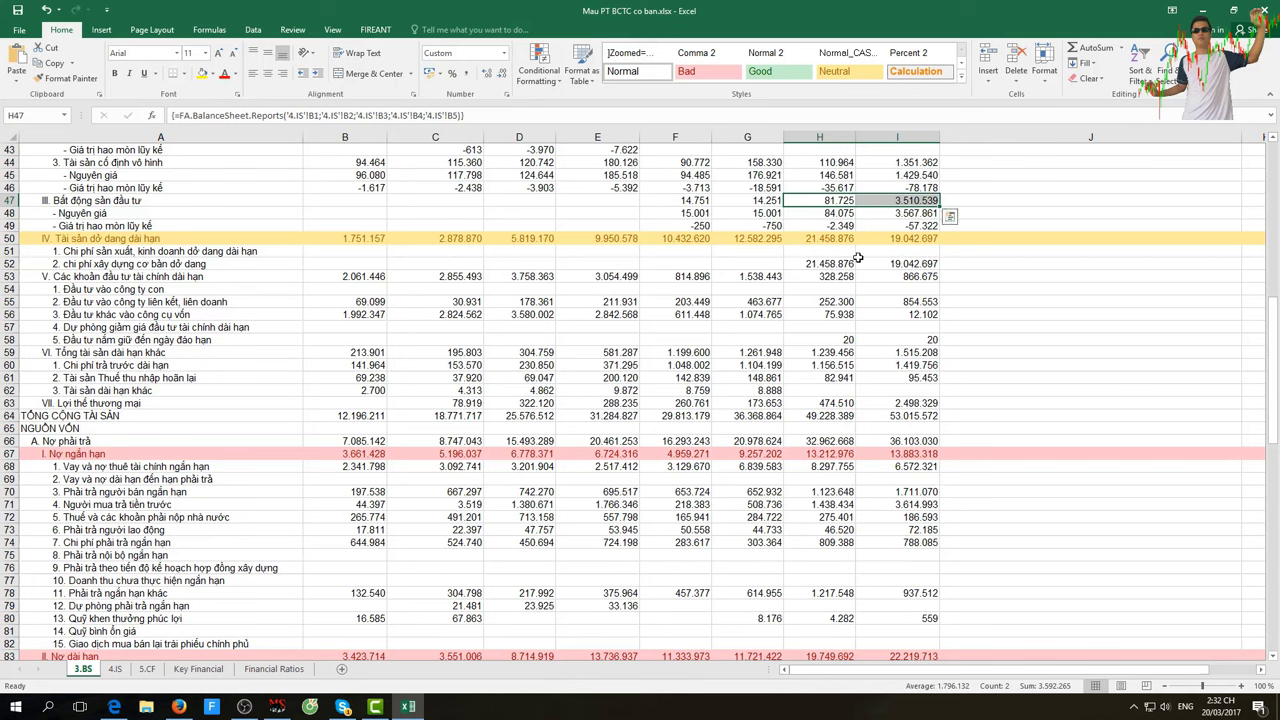
Compare the 2015 and 2016 values of Tài sản dở dang dài hạn in H50:I50 and total assets in H64:I64
left_click_drag(822, 239, 862, 240)
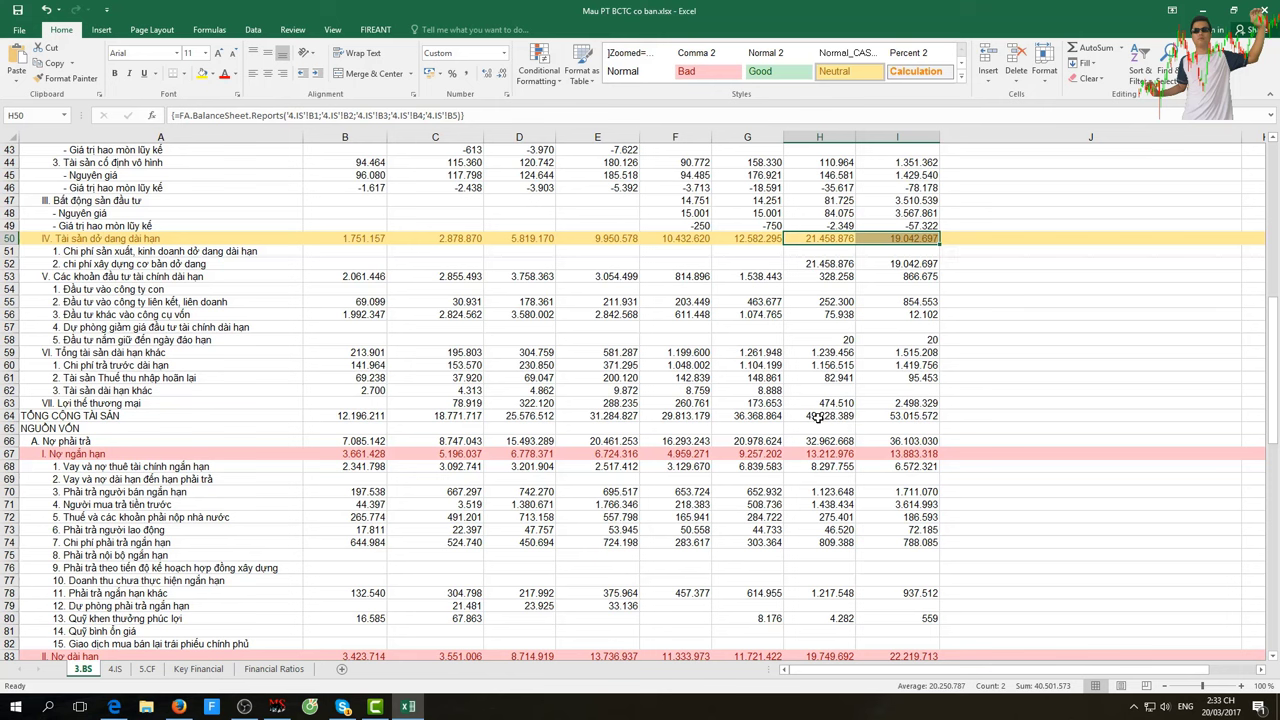
left_click_drag(818, 416, 876, 416)
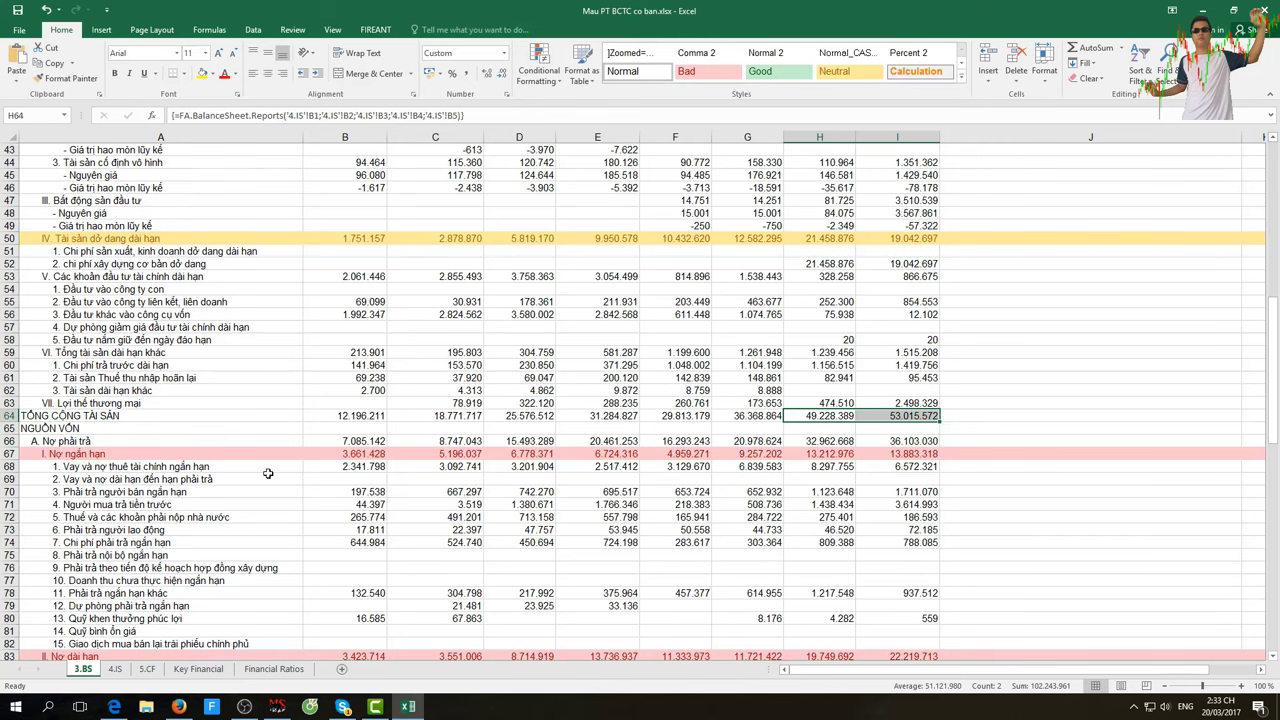
Compare the 2015 and 2016 short-term liabilities (Nợ ngắn hạn) in row 67 and long-term liabilities (Nợ dài hạn) in row 83
scroll(120, 446, "down", 3)
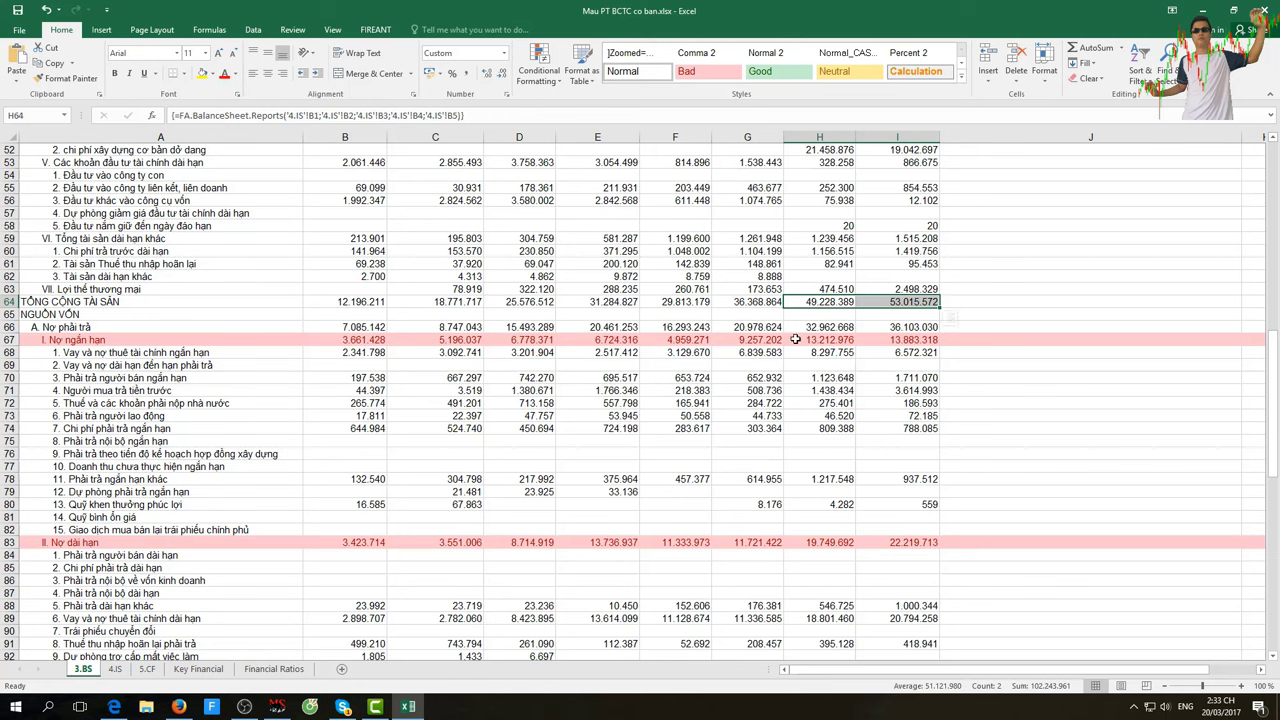
left_click_drag(798, 344, 876, 344)
left_click(901, 340)
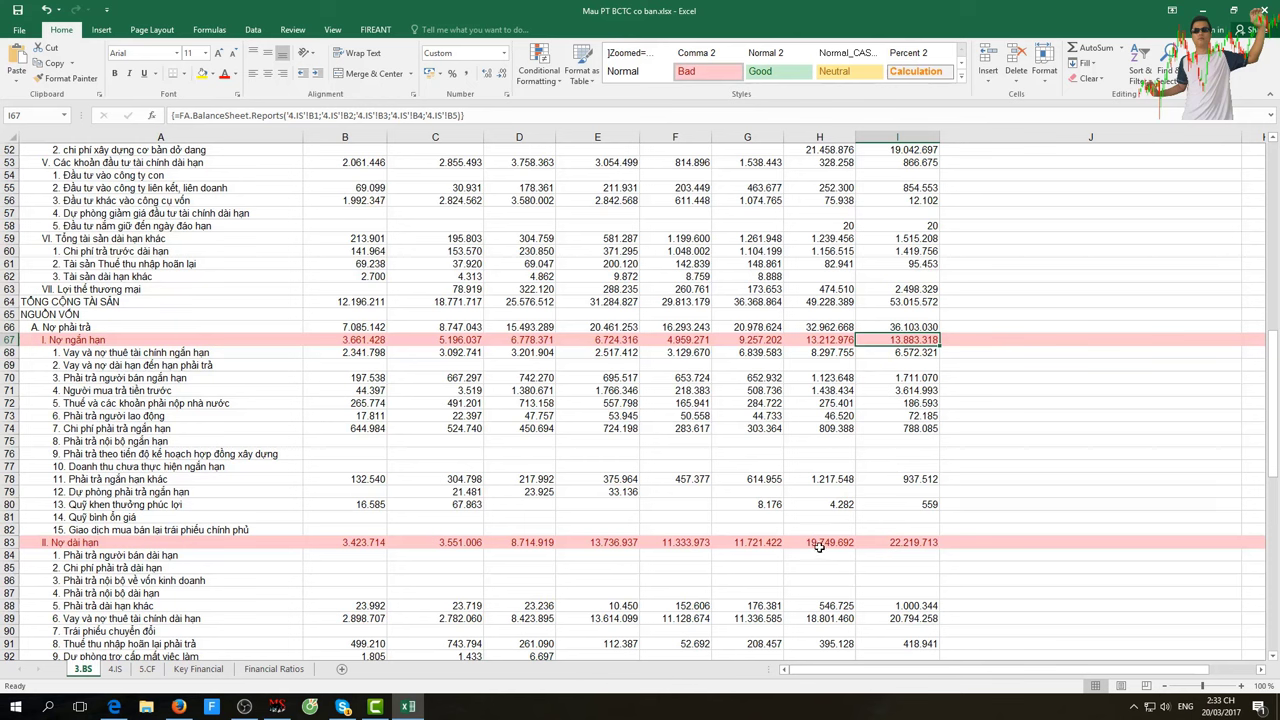
left_click_drag(818, 545, 867, 542)
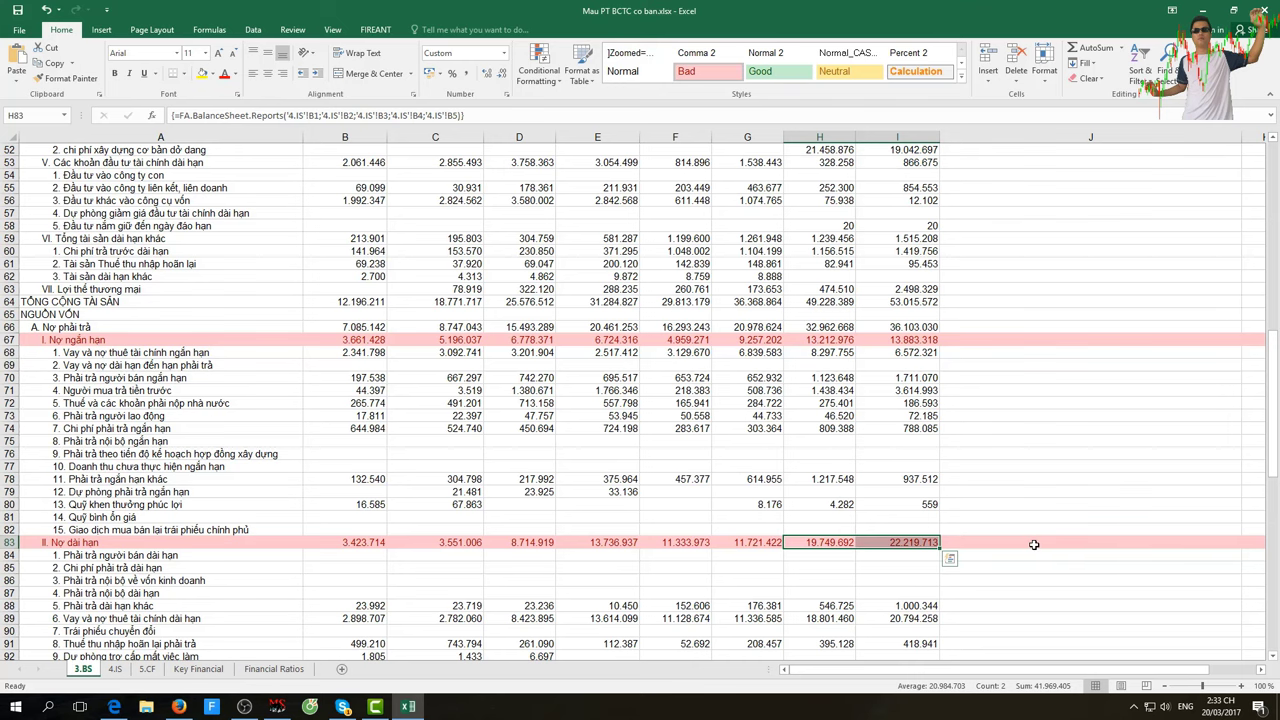
Compare 2015 and 2016 owners' equity in H96:I96 and contributed capital (Vốn đầu tư của chủ sở hữu) for 2014–2016 in G98:I98
scroll(1034, 545, "down", 1)
scroll(1034, 545, "down", 1)
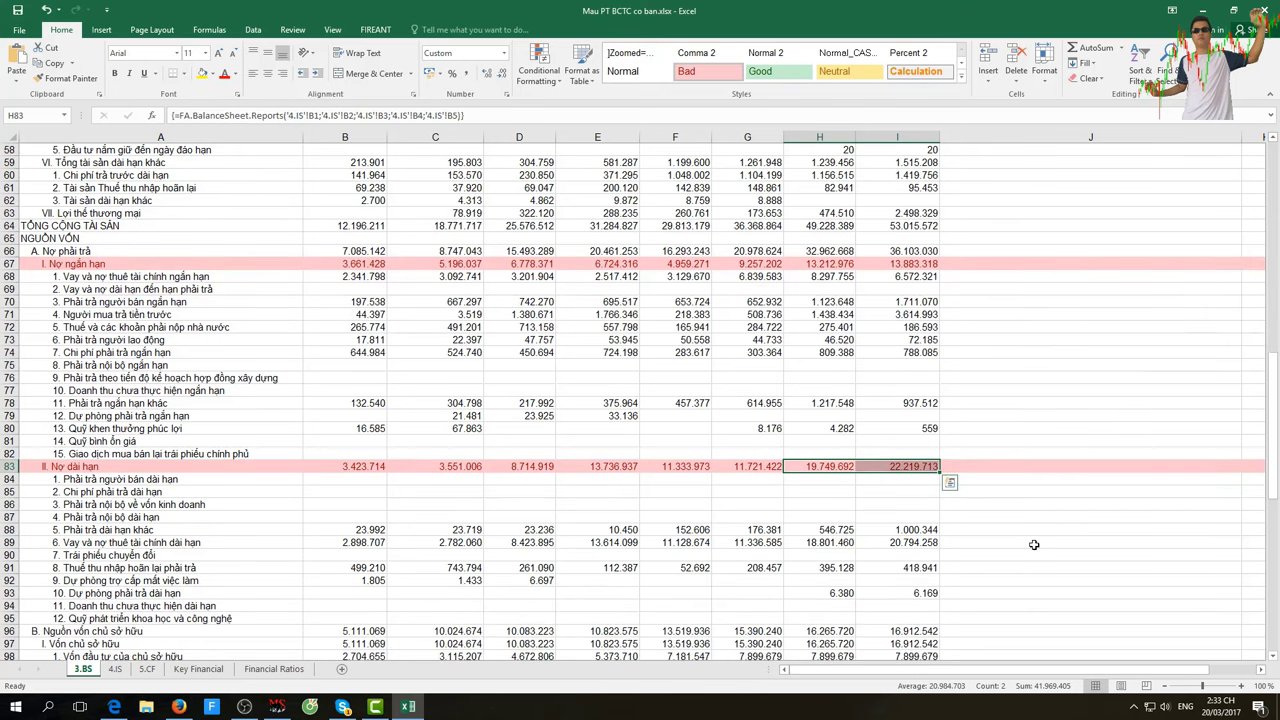
scroll(1034, 545, "down", 2)
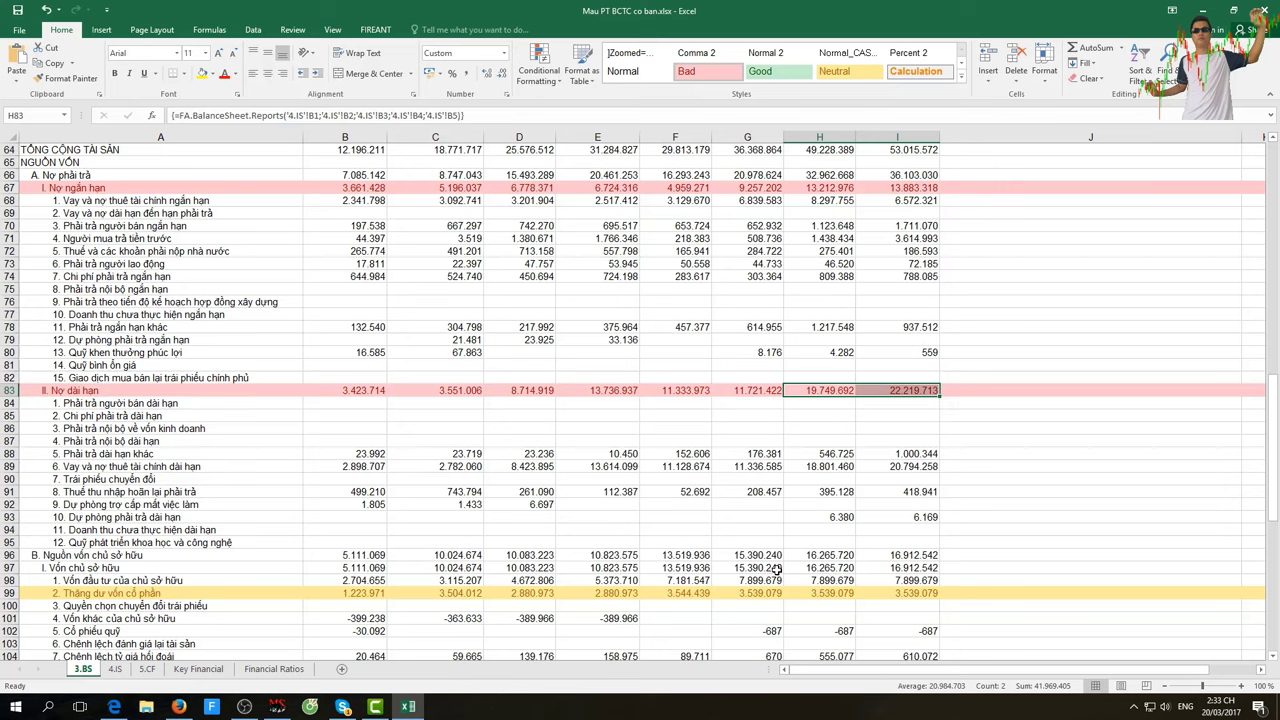
scroll(777, 569, "down", 3)
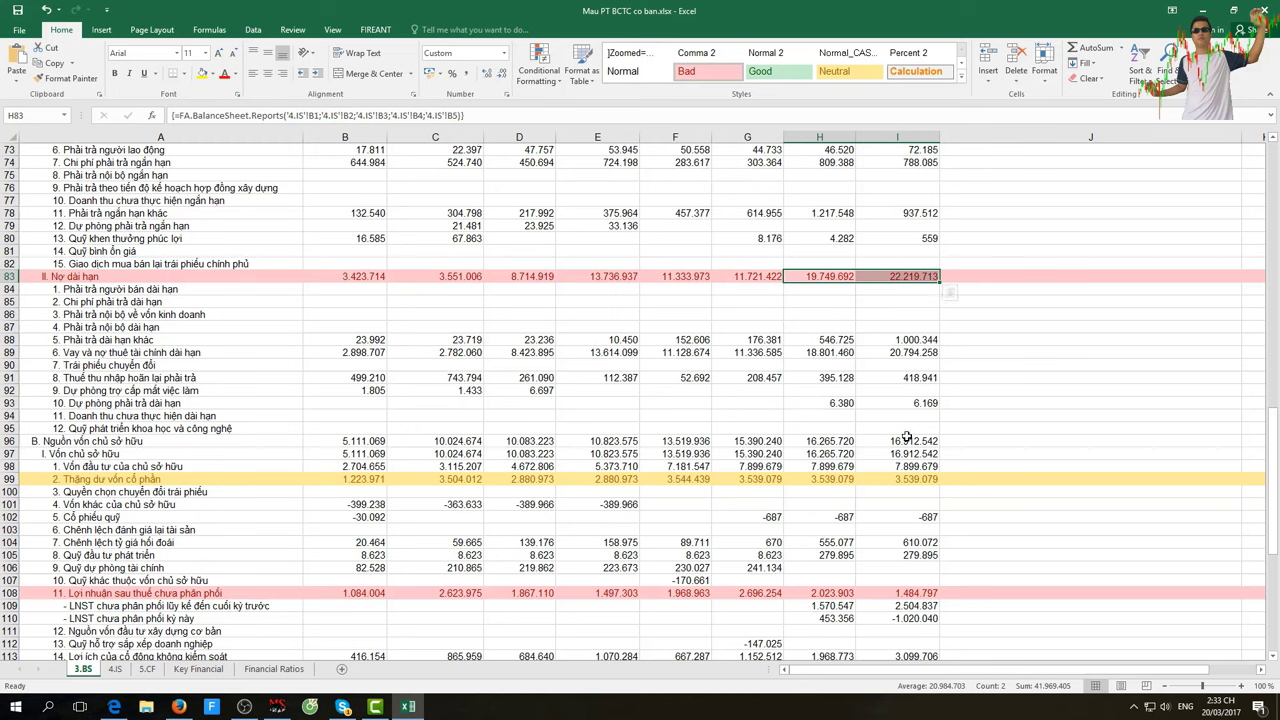
left_click_drag(822, 440, 876, 441)
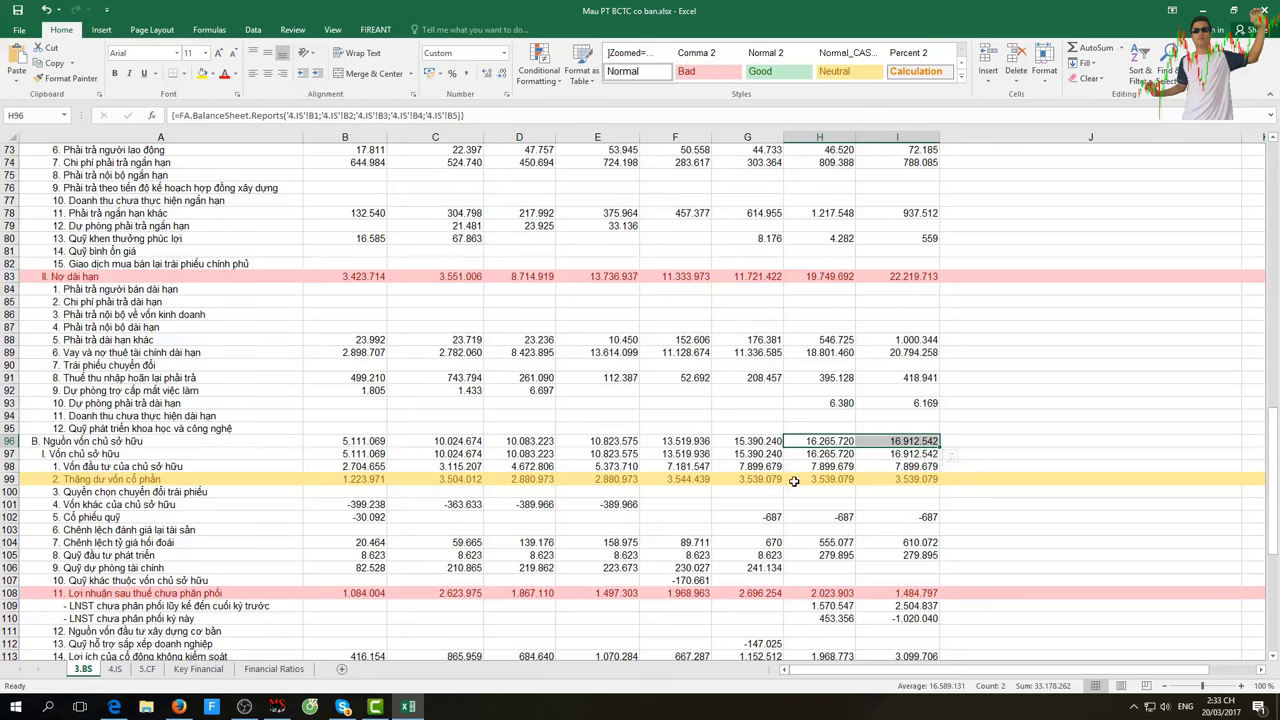
left_click_drag(750, 467, 858, 467)
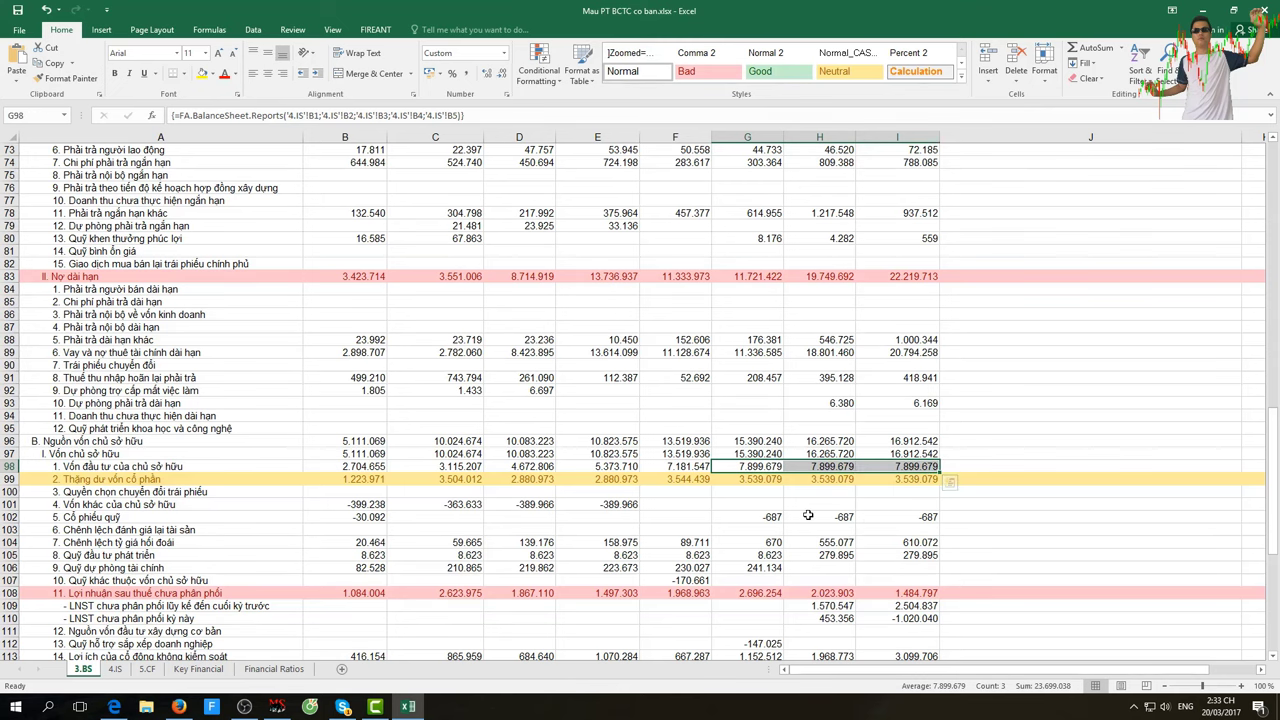
Compare 2015 and 2016 undistributed after-tax profit in row 108 and inspect the 2016 current-period undistributed profit in I110
scroll(870, 575, "down", 1)
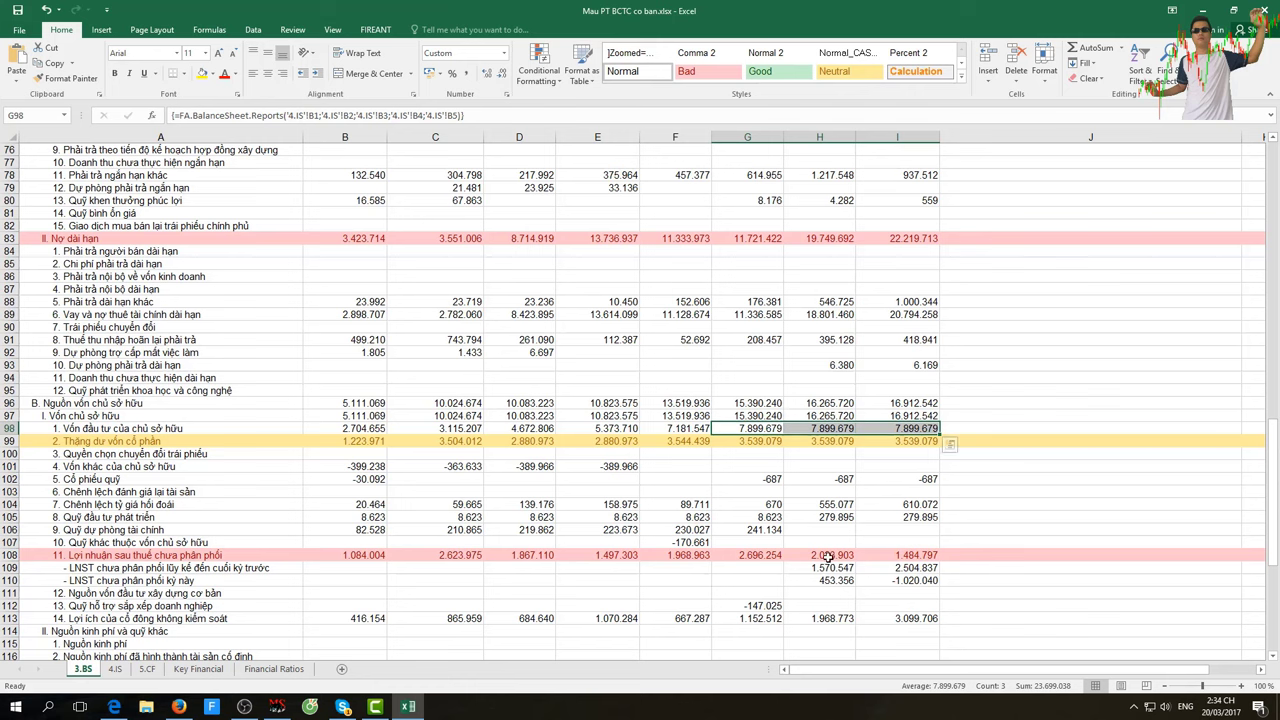
left_click(828, 556)
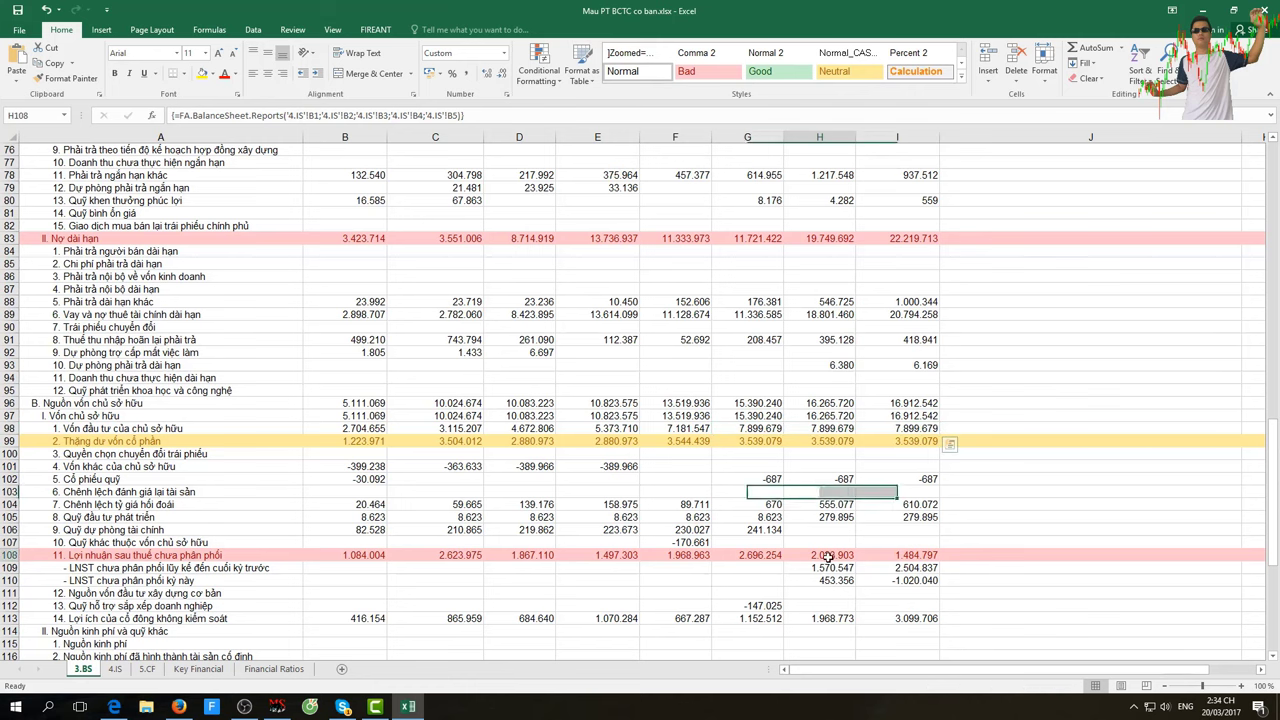
left_click(920, 556)
left_click(911, 582)
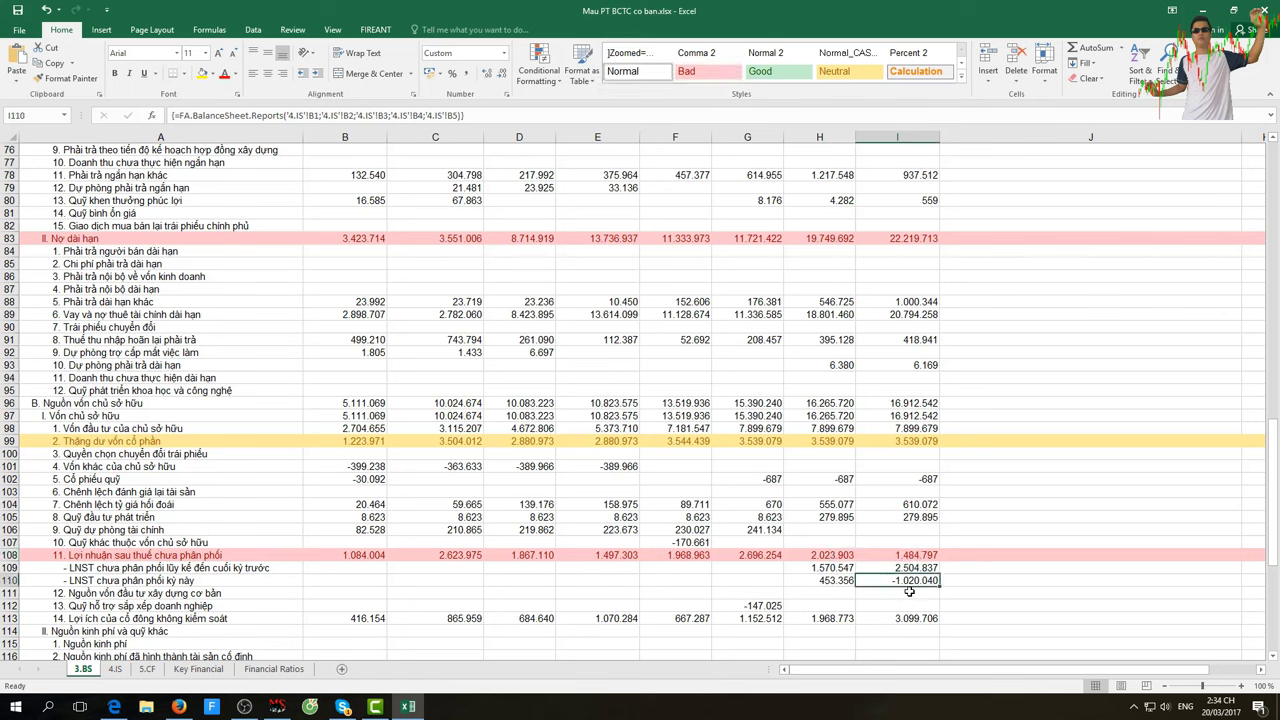
left_click(911, 557)
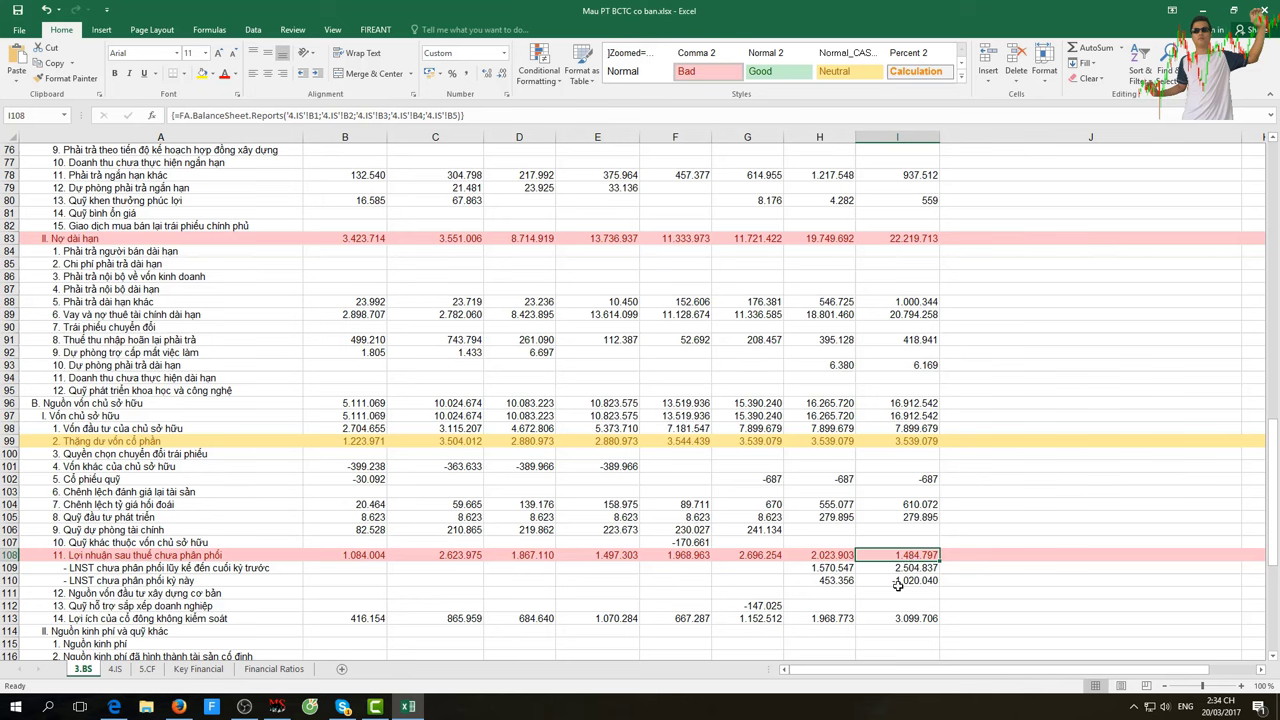
left_click(845, 556)
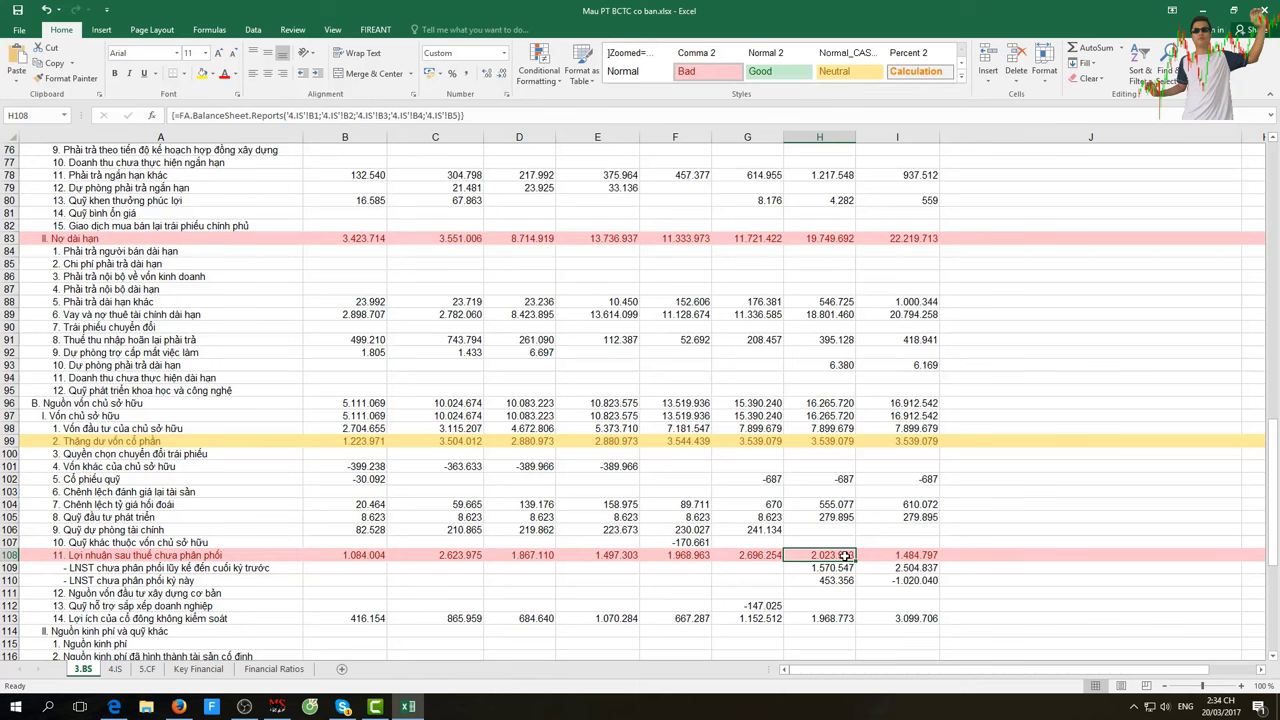
left_click(897, 555)
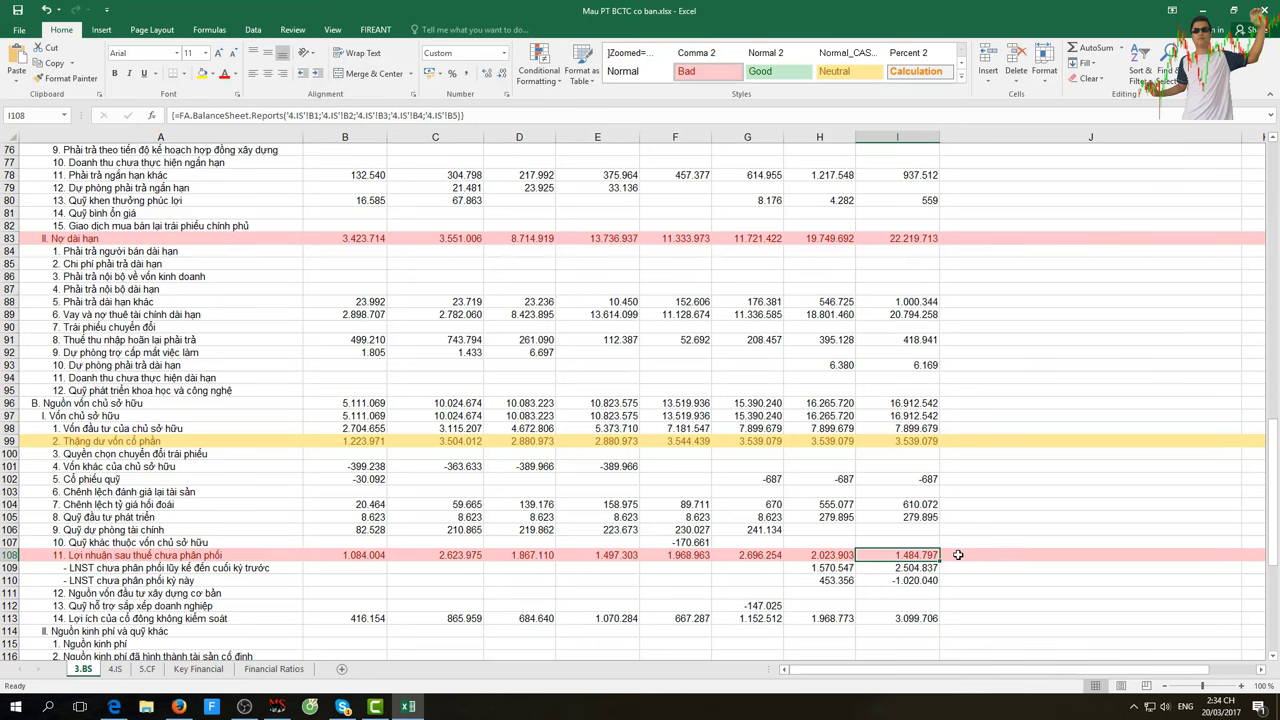
Compare the 2015 and 2016 non-controlling shareholders' interests in row 113 and dismiss the chat notification
scroll(946, 588, "down", 2)
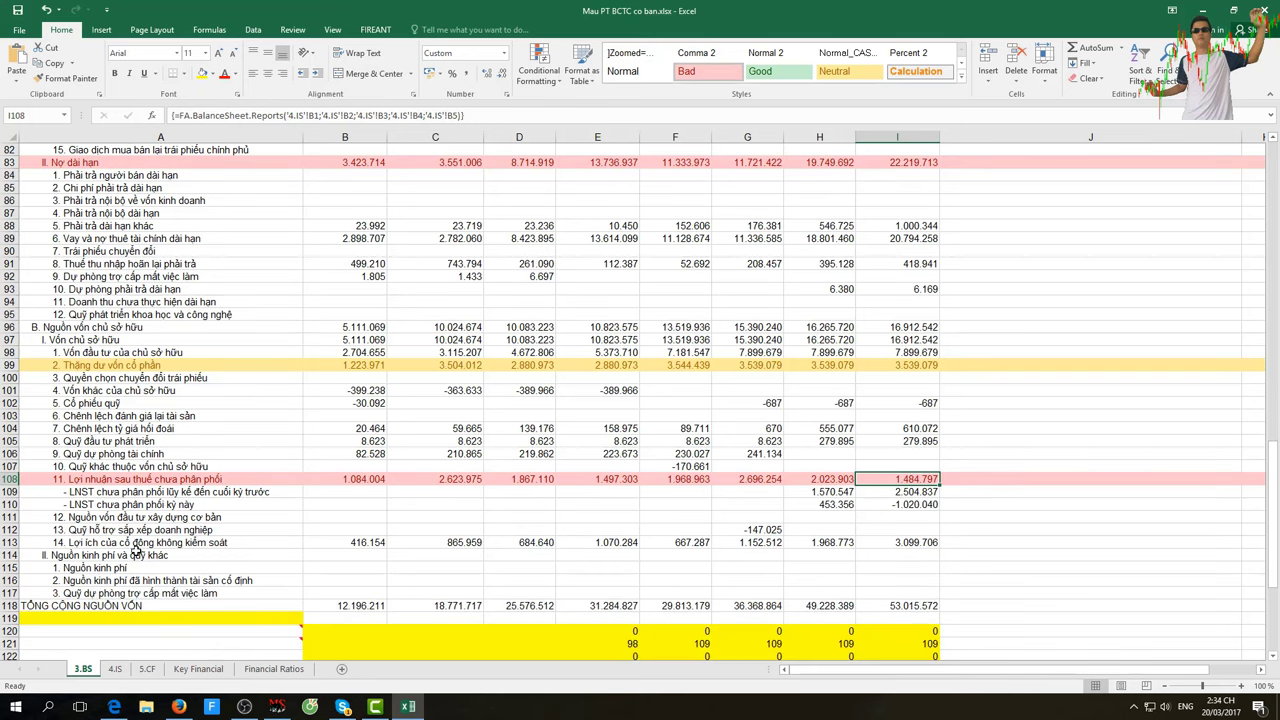
left_click(926, 542)
left_click(802, 544)
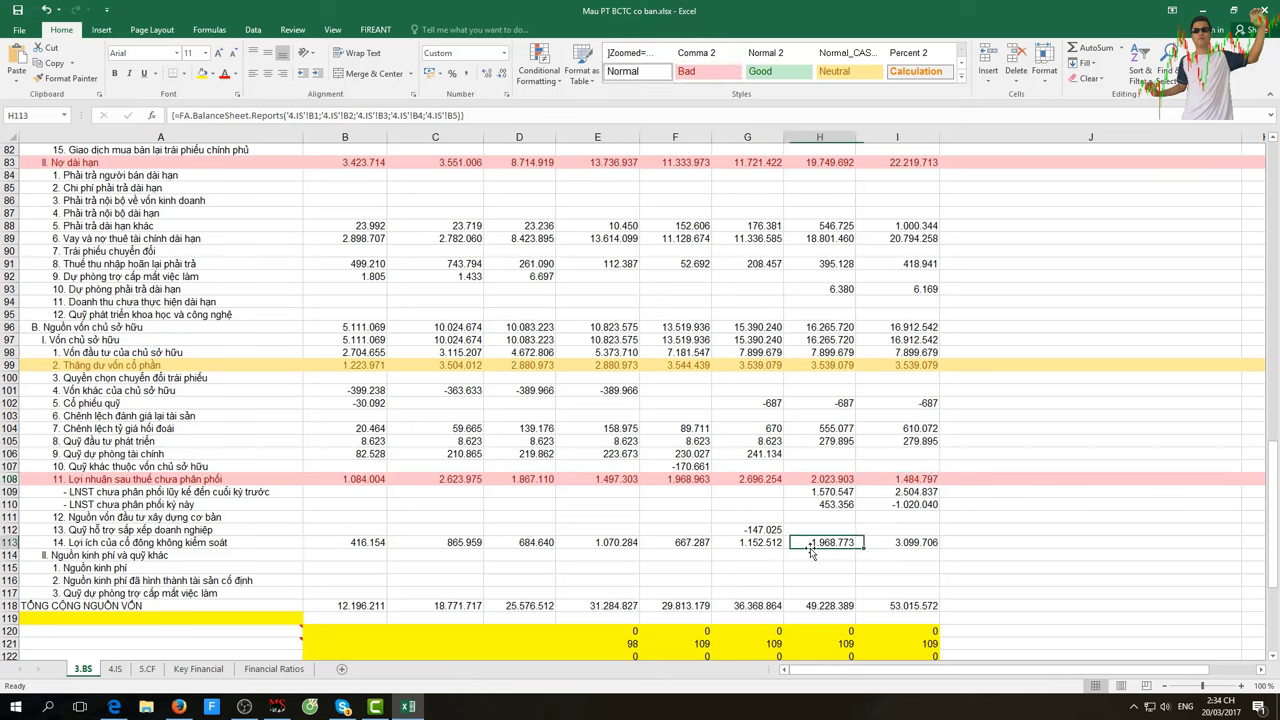
left_click(900, 552)
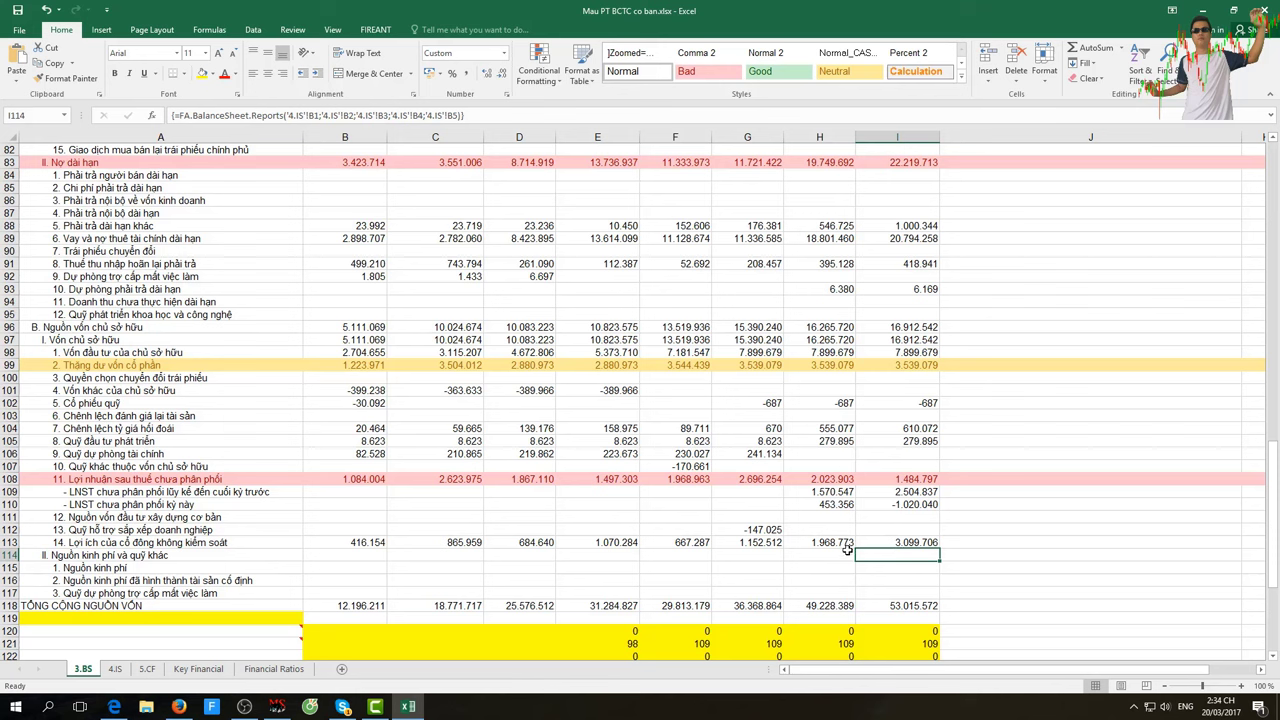
left_click(872, 542)
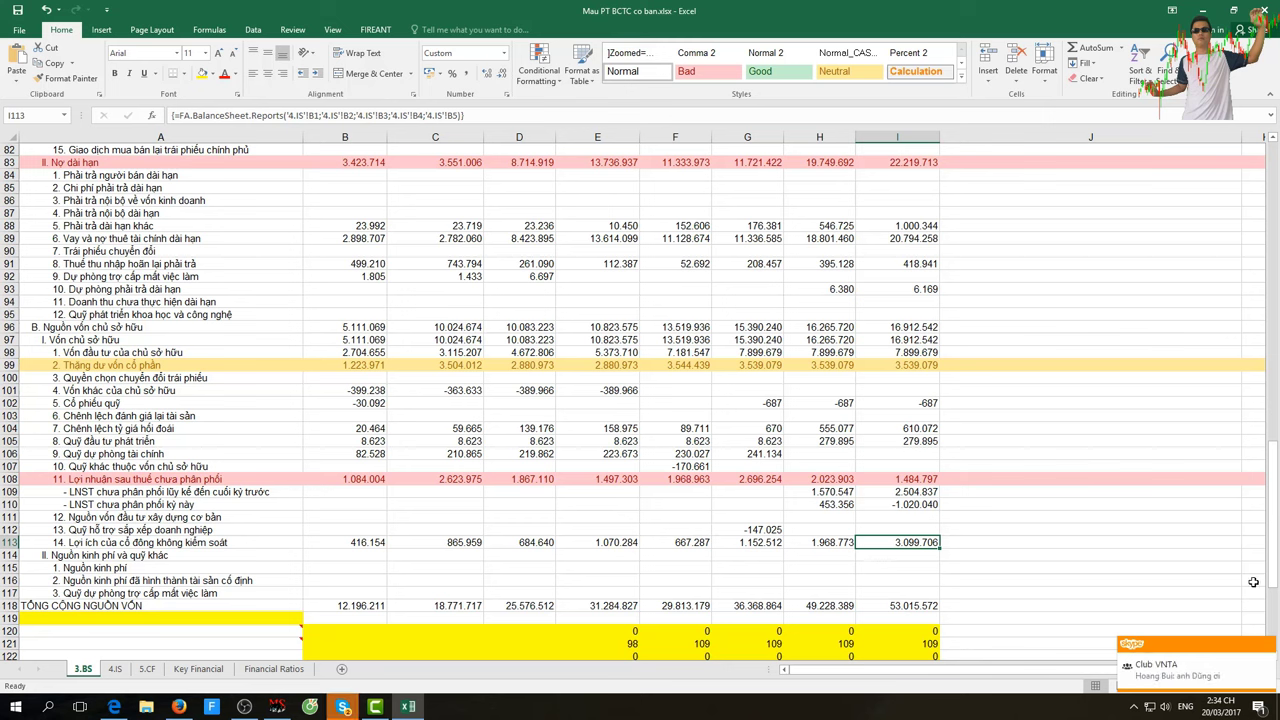
left_click(1267, 644)
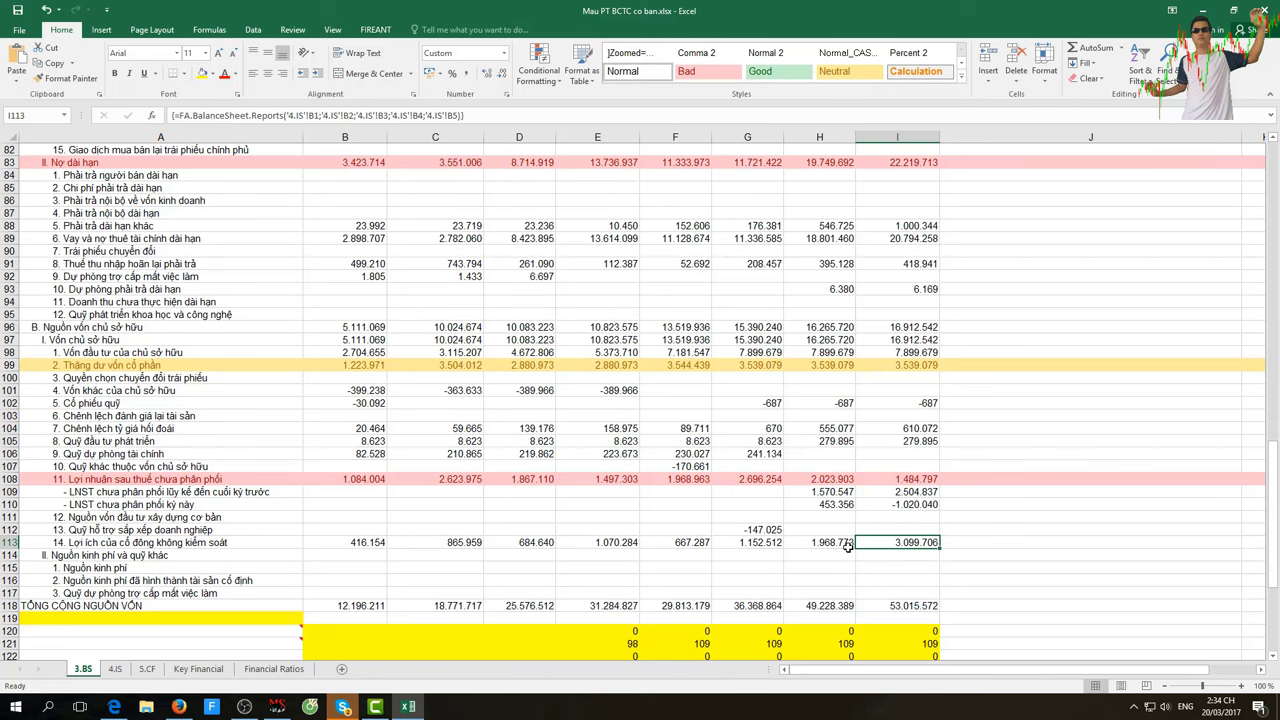
Look over the liabilities and equity rows again down to Tổng cộng nguồn vốn in row 118, dismissing the new chat notification
scroll(847, 546, "up", 2)
scroll(847, 546, "up", 2)
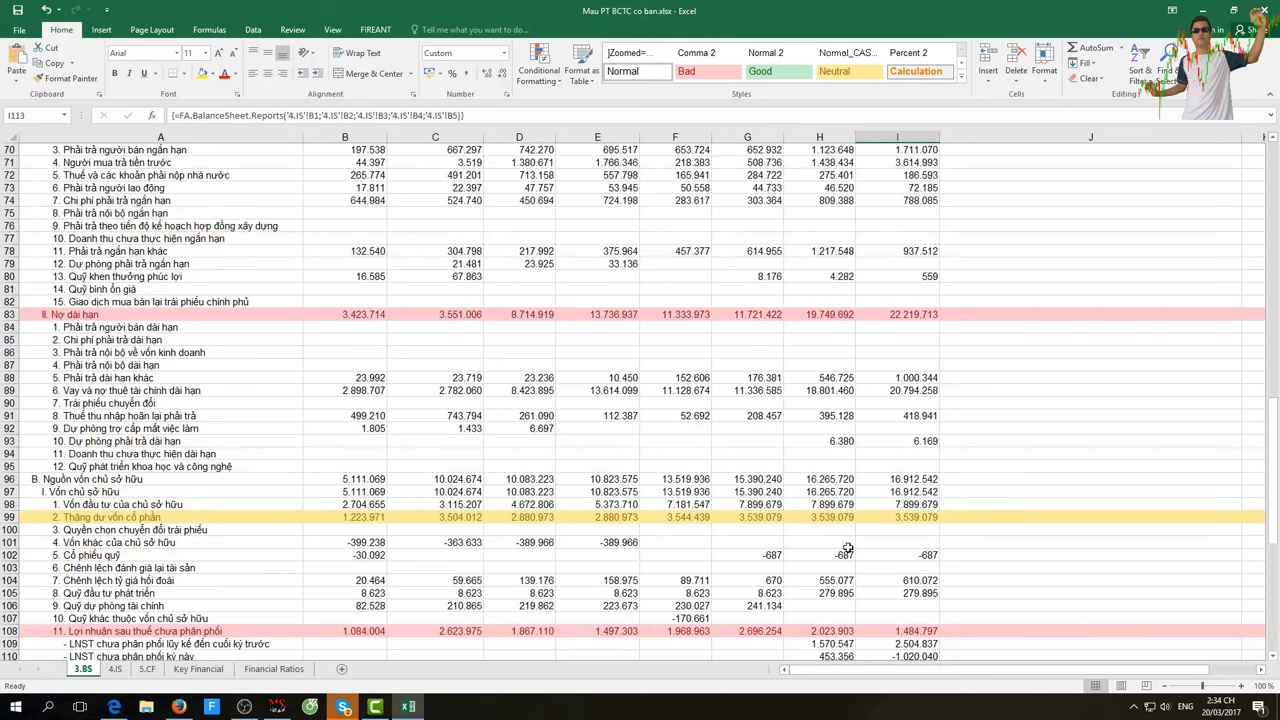
scroll(847, 546, "down", 3)
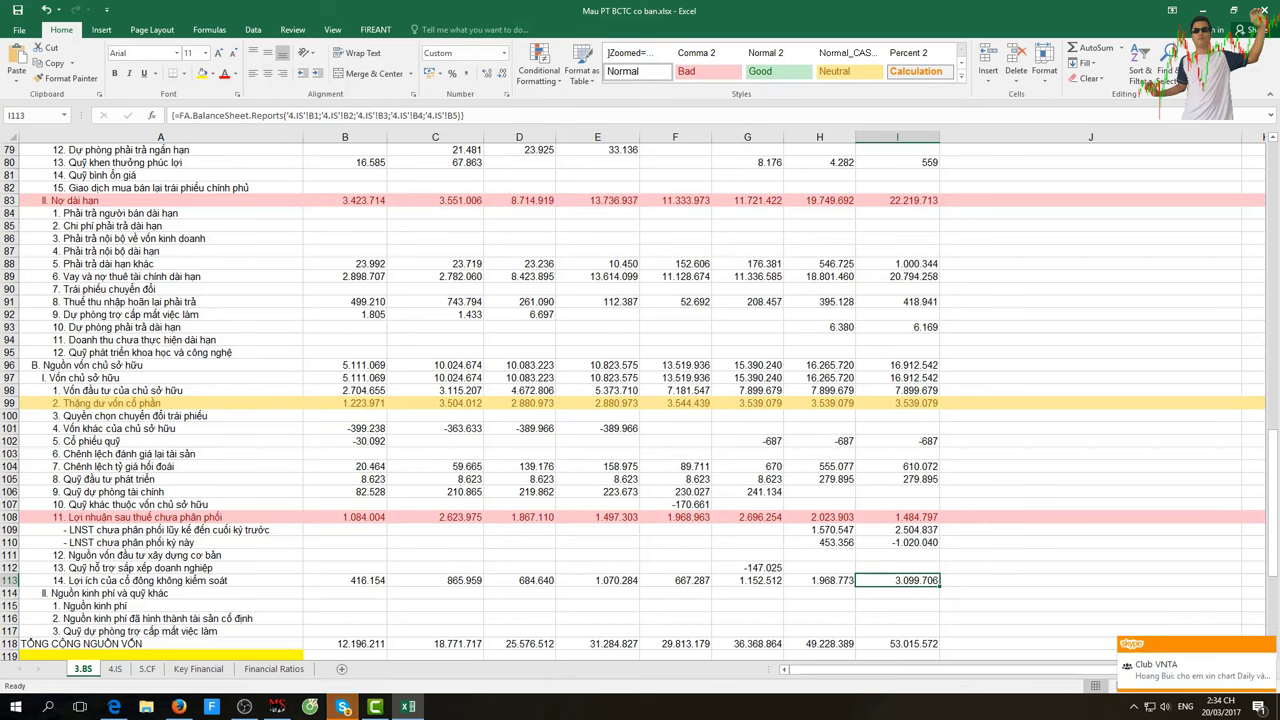
left_click(1268, 645)
scroll(883, 595, "down", 1)
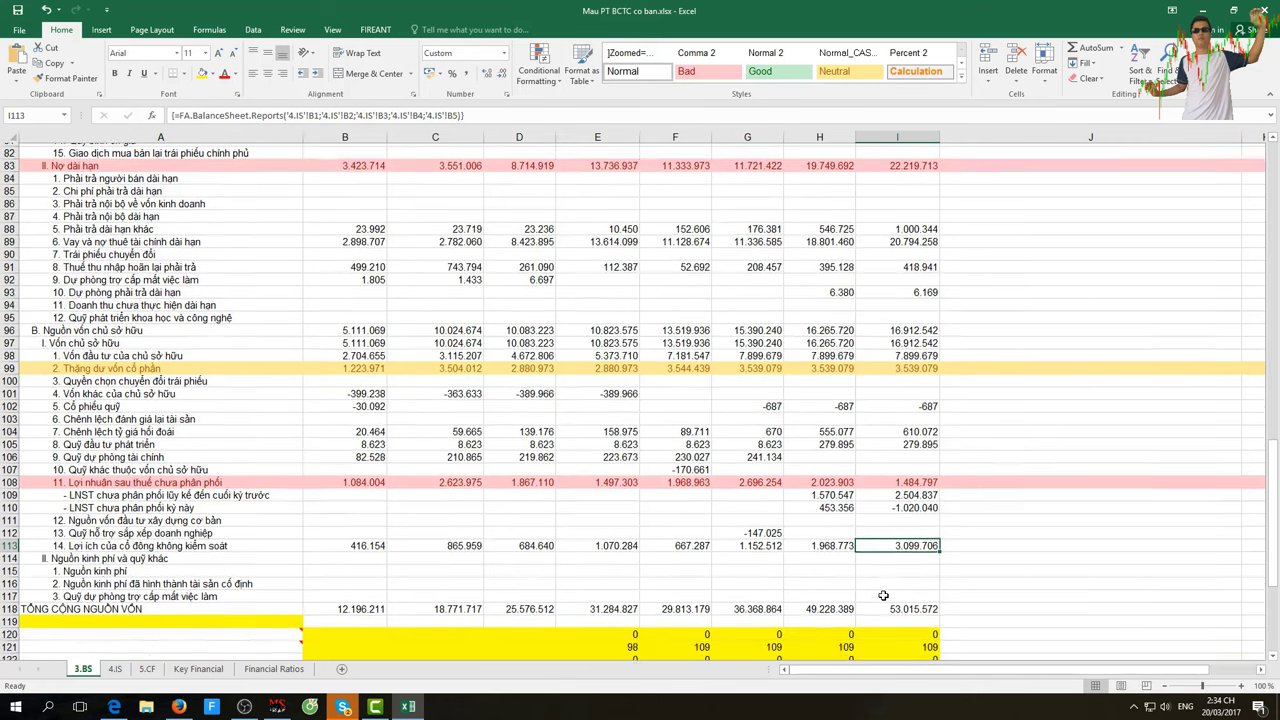
scroll(883, 595, "down", 1)
scroll(883, 595, "up", 1)
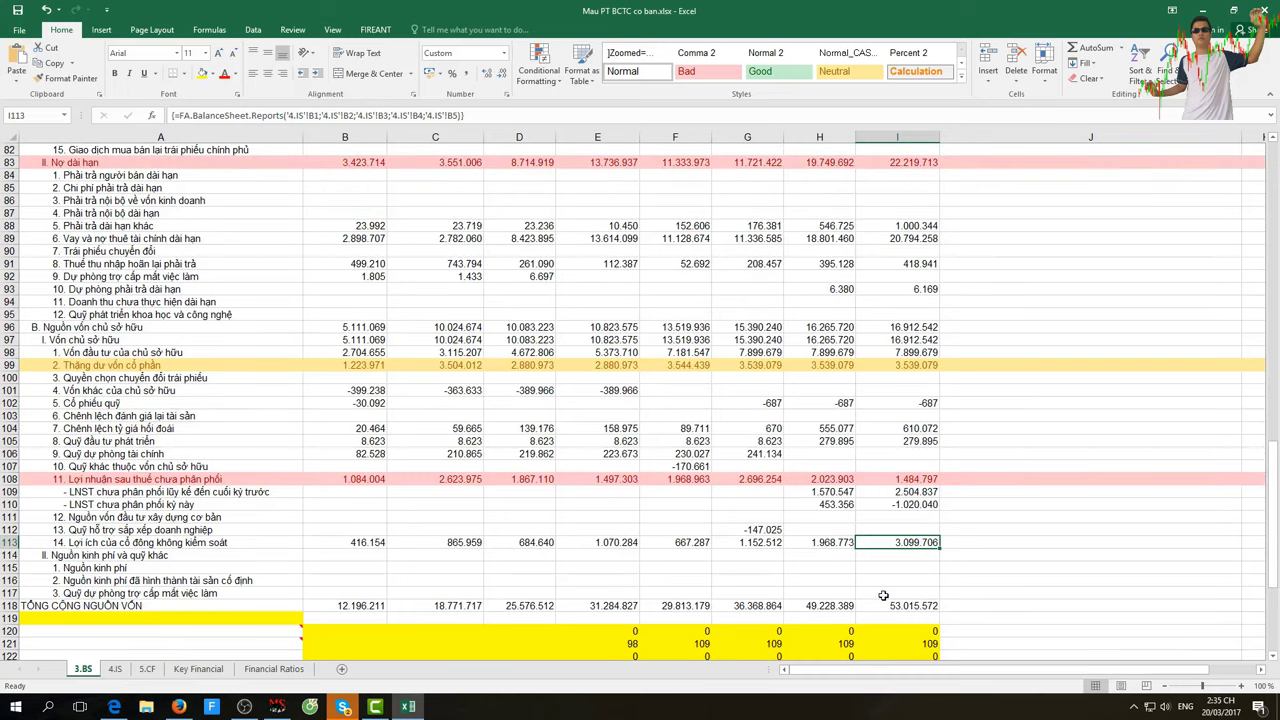
Check the income statement on sheet 4.IS and the ratios on sheet Key Financial, and return to sheet 3.BS
left_click(115, 668)
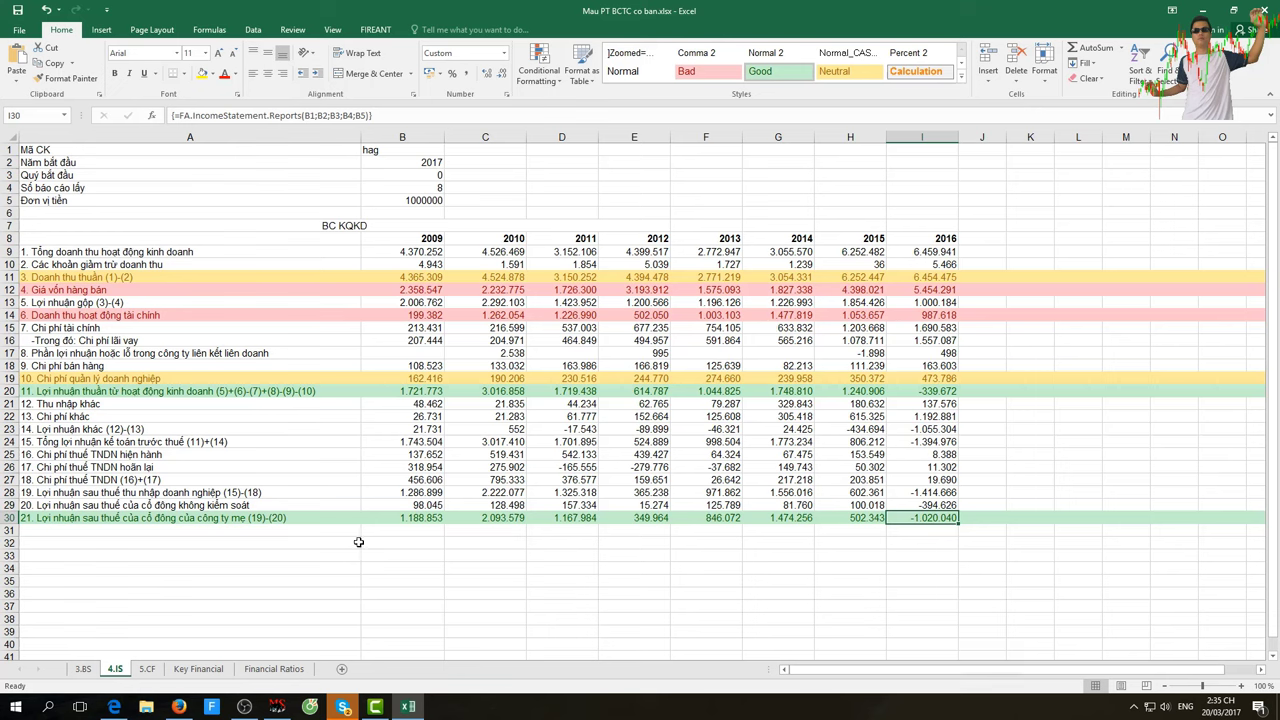
left_click(196, 669)
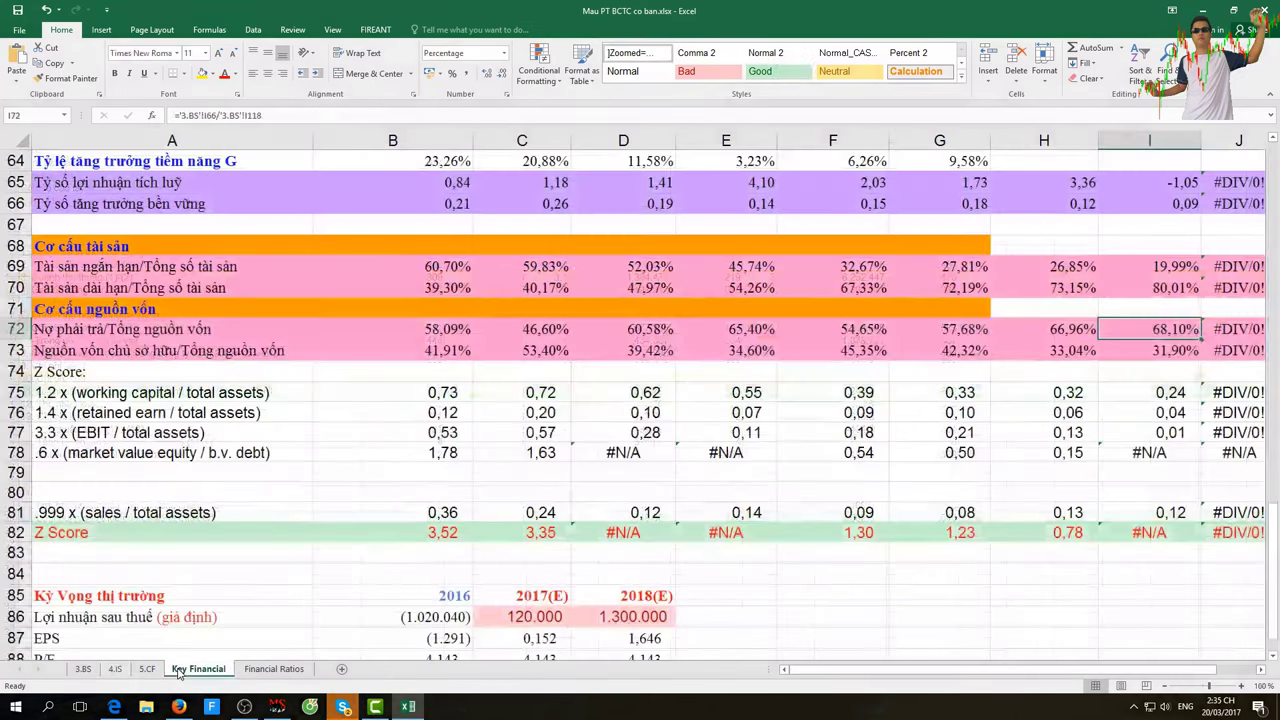
left_click(84, 669)
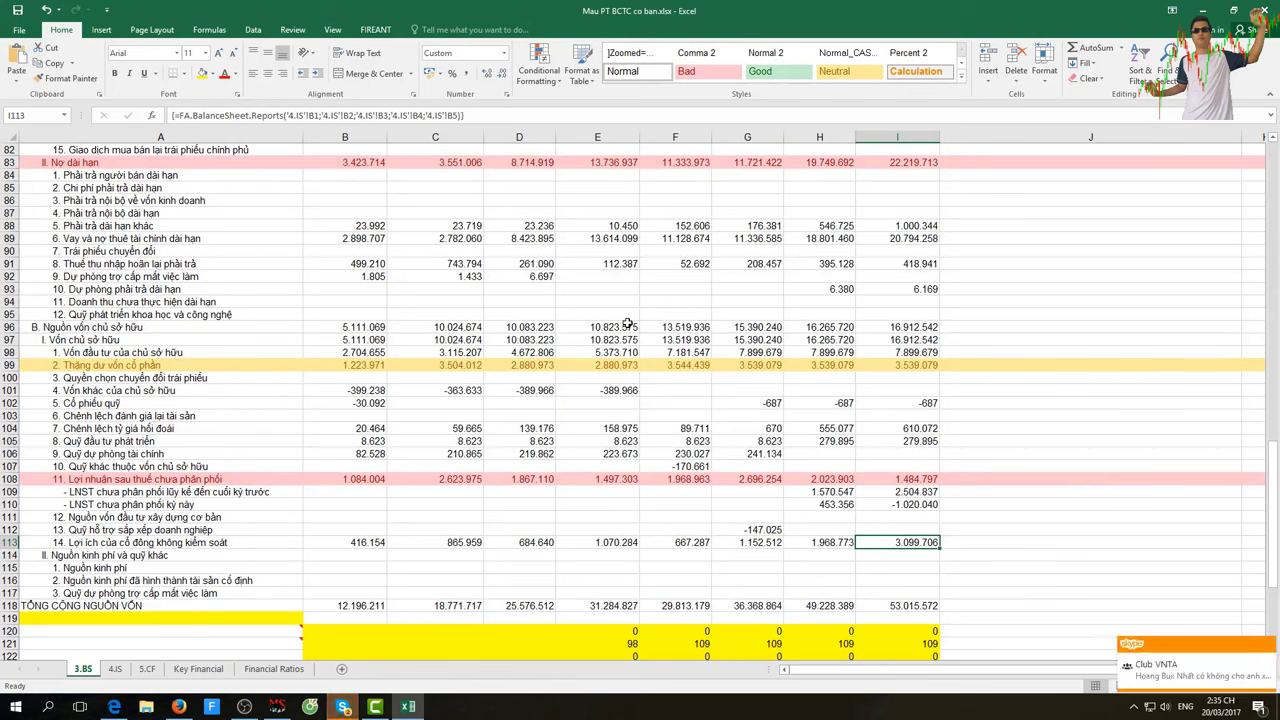
Dismiss the chat notification and recheck the 2015 and 2016 long-term liabilities in H83:I83
left_click(1267, 646)
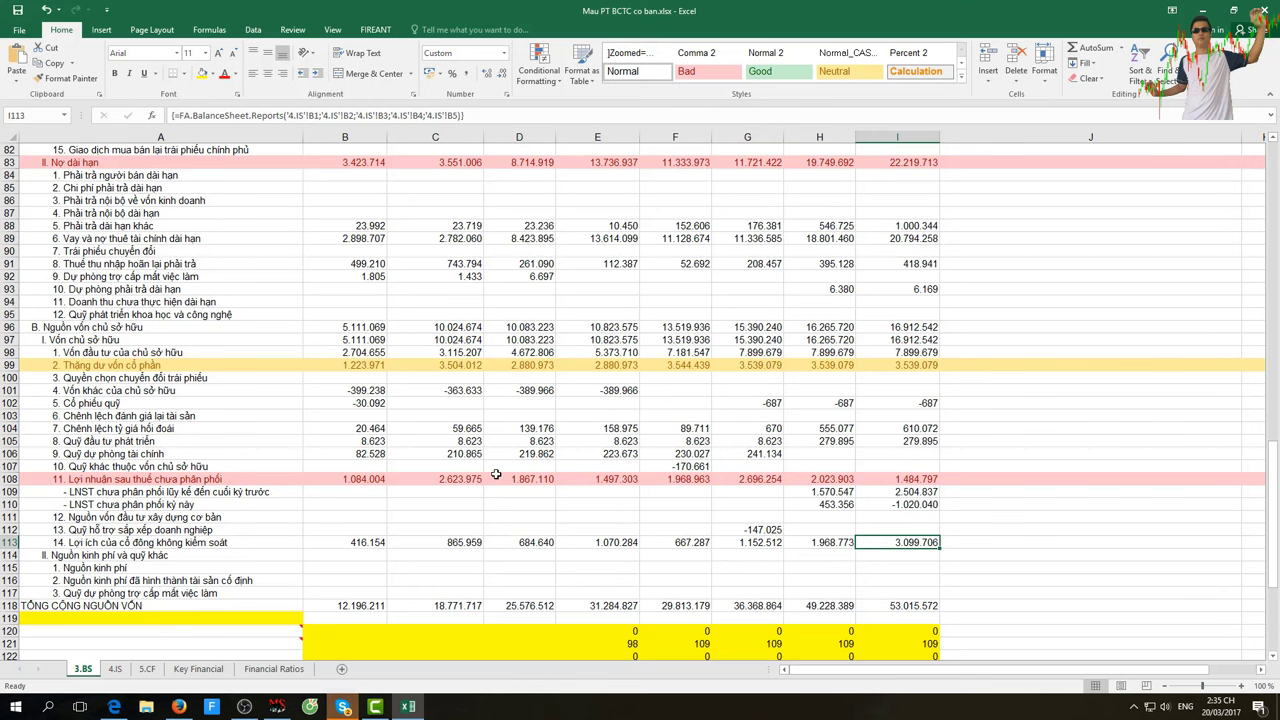
scroll(496, 474, "up", 2)
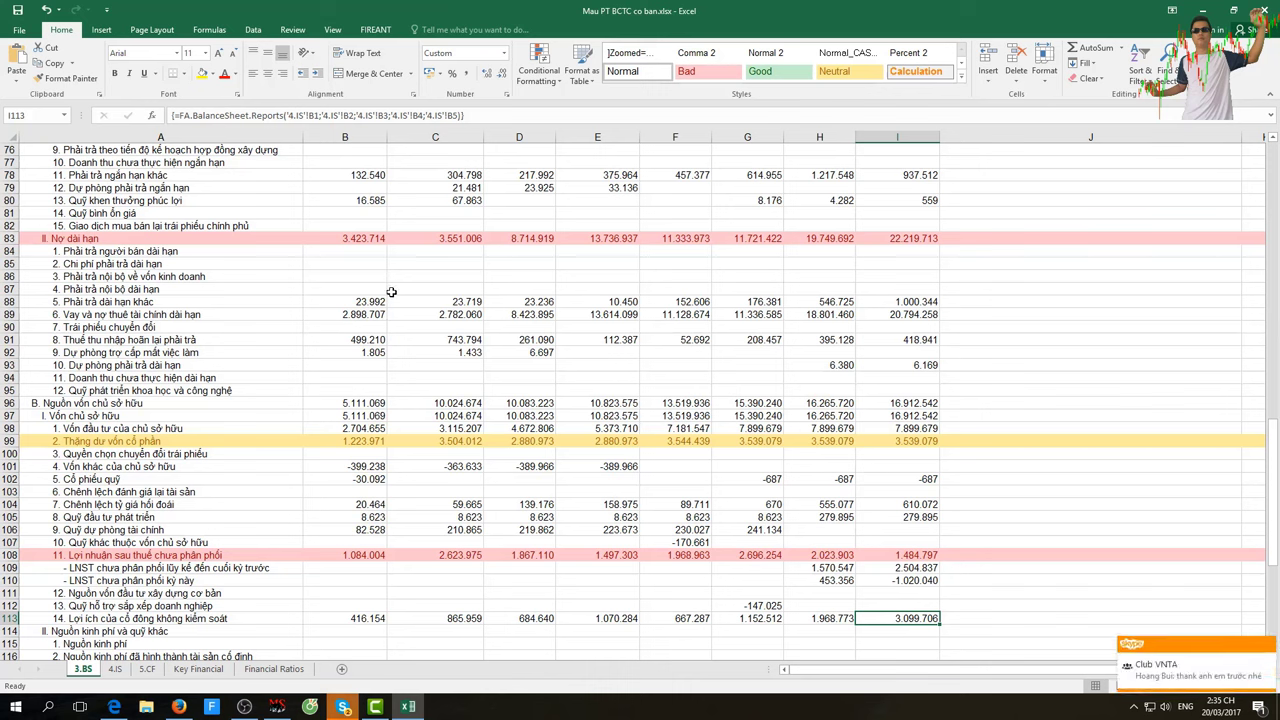
left_click_drag(808, 238, 861, 239)
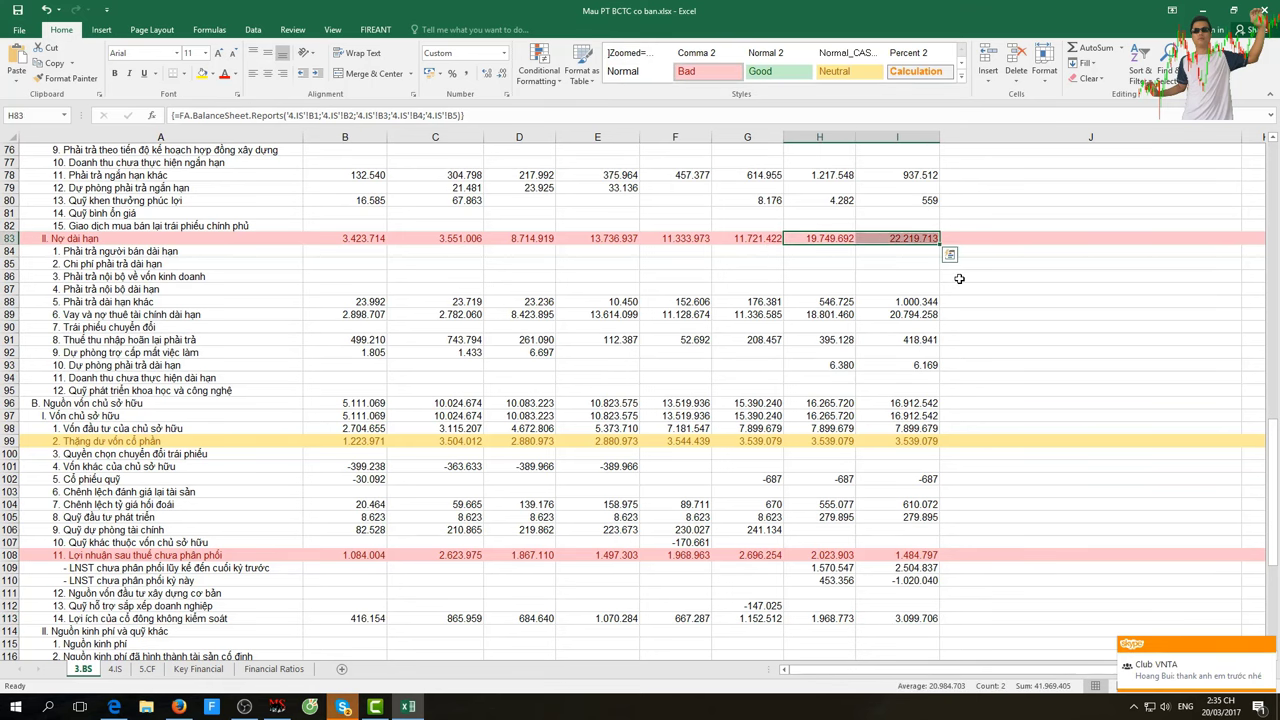
Compare 2015 and 2016 short-term liabilities in H67:I67 and short-term borrowings and finance leases in H68:I68
scroll(913, 309, "up", 1)
scroll(913, 309, "up", 5)
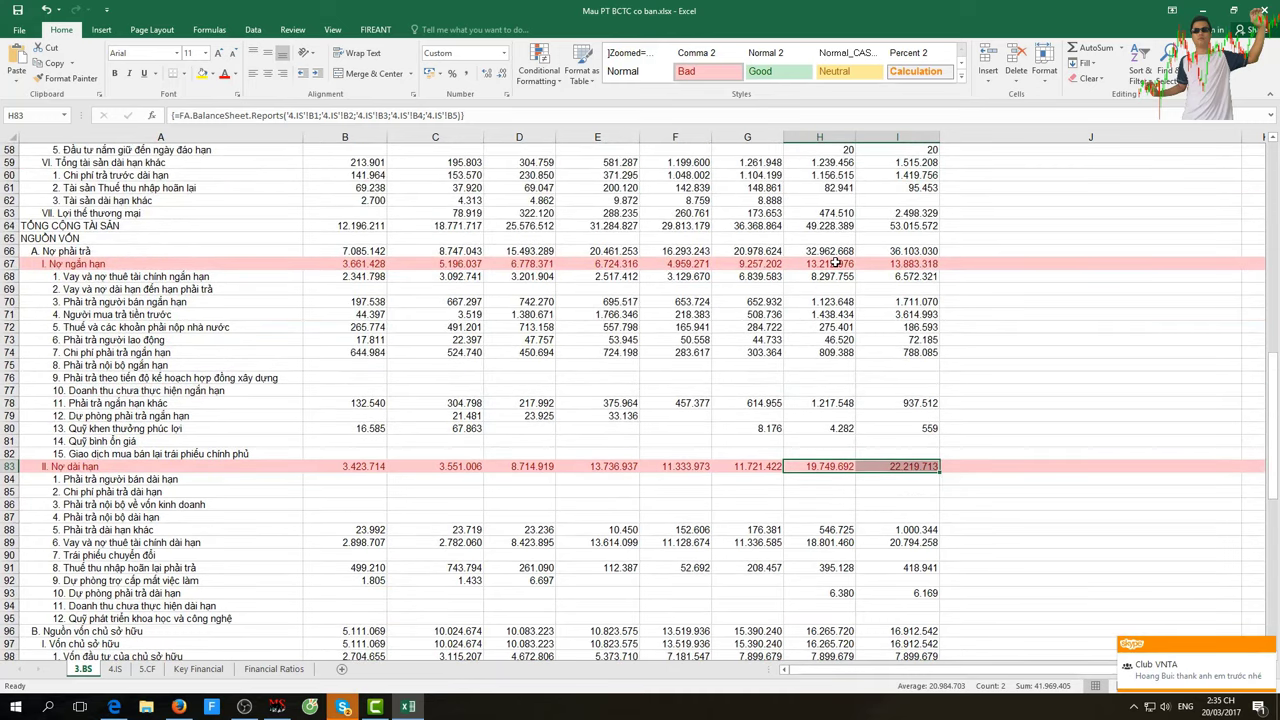
left_click_drag(842, 263, 870, 265)
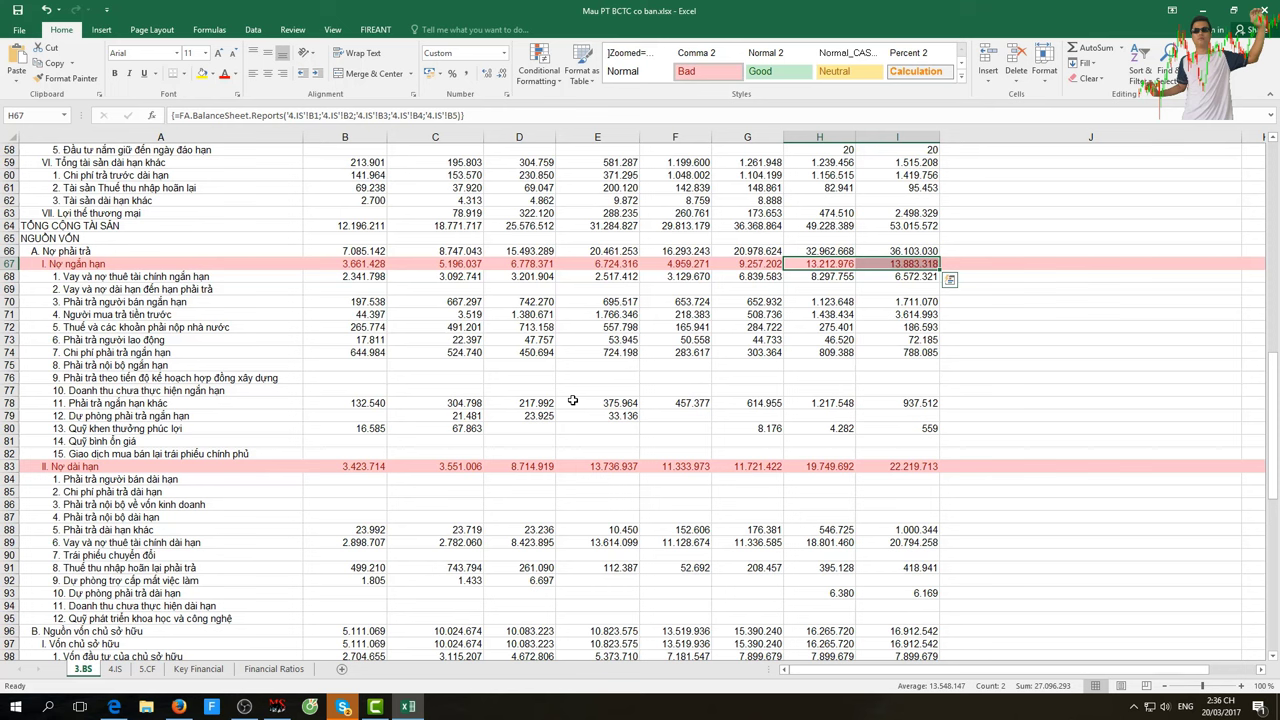
left_click(806, 276)
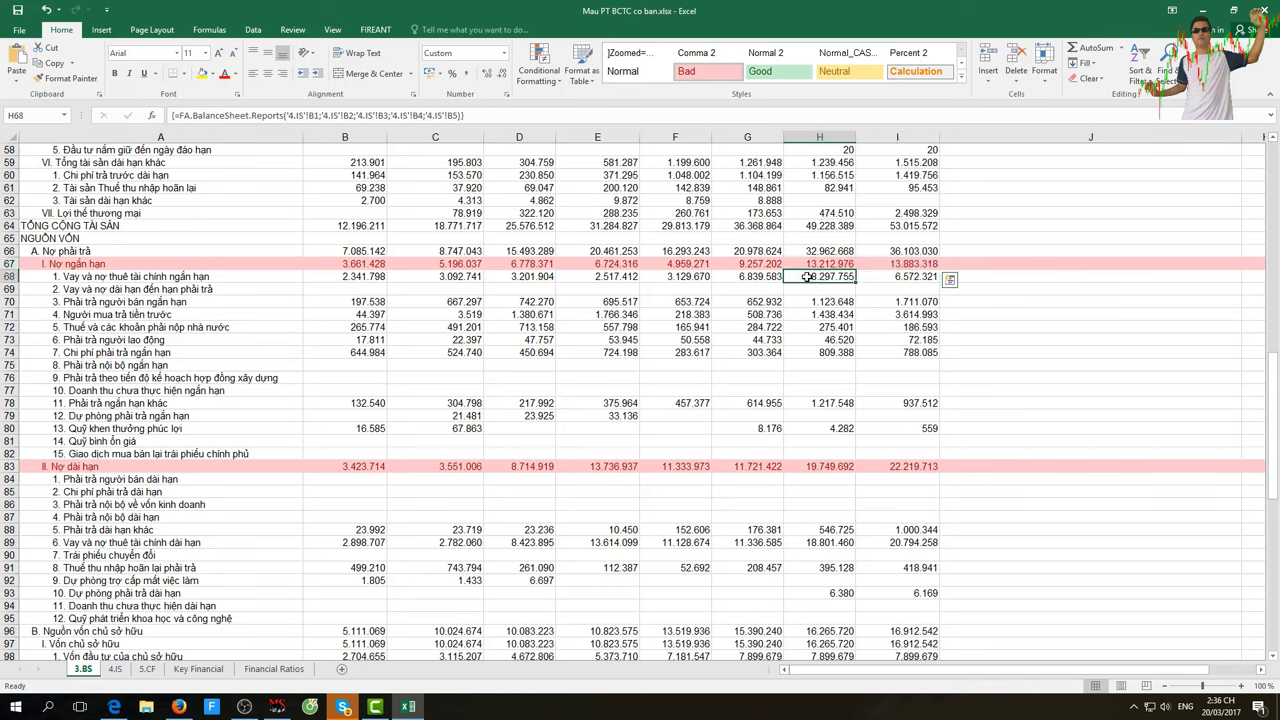
left_click_drag(808, 276, 880, 284)
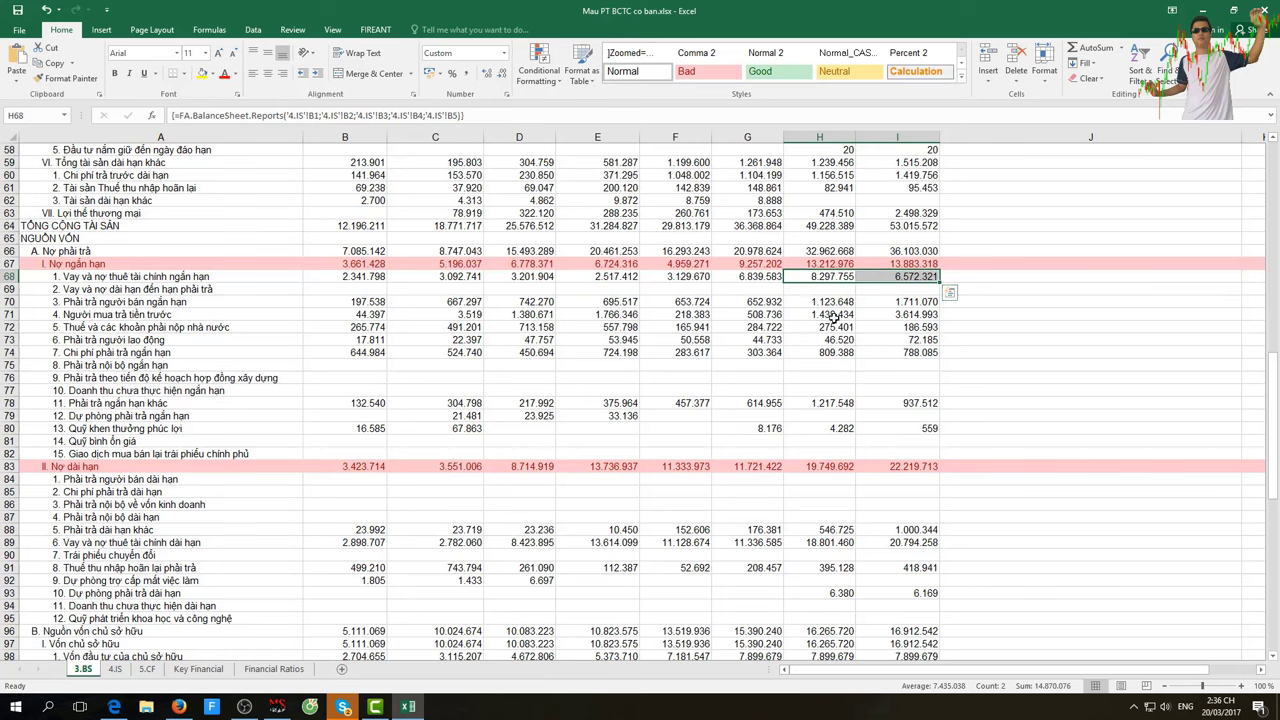
Compare 2015 and 2016 customer prepayments in H71:I71 with the short-term borrowings and finance leases in H68:I68
left_click_drag(825, 315, 880, 315)
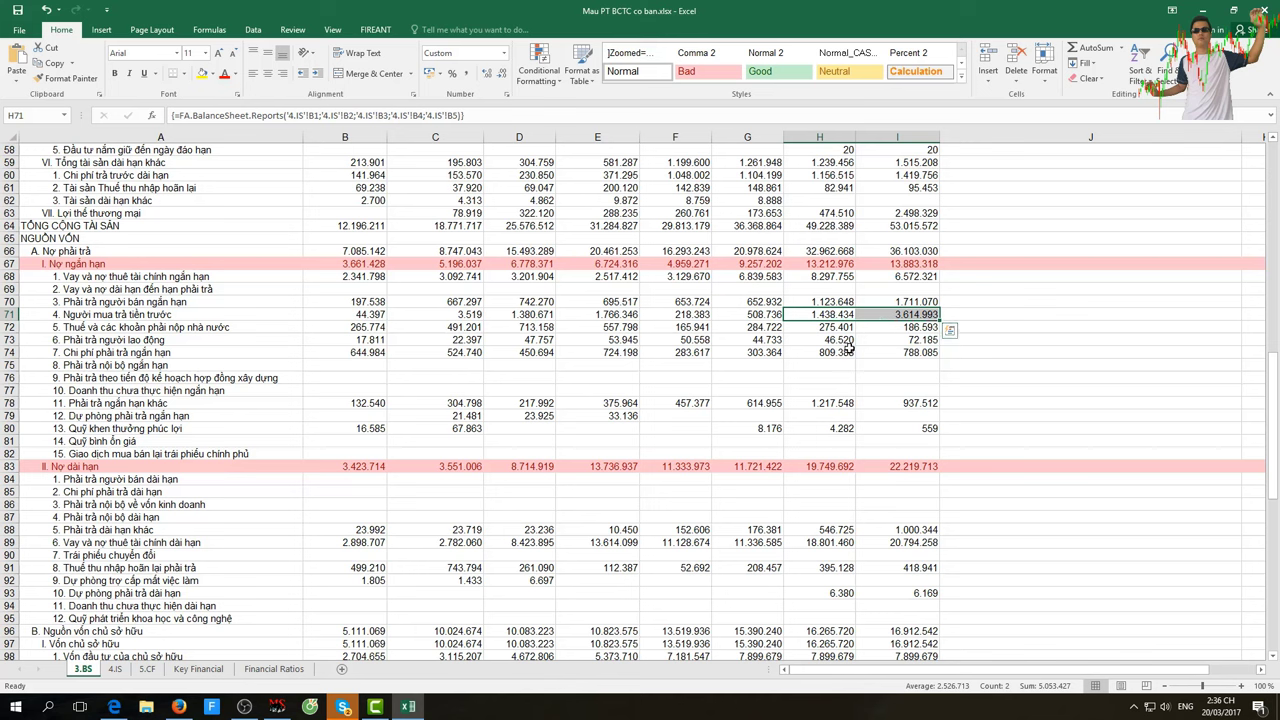
left_click(881, 326)
left_click(883, 314)
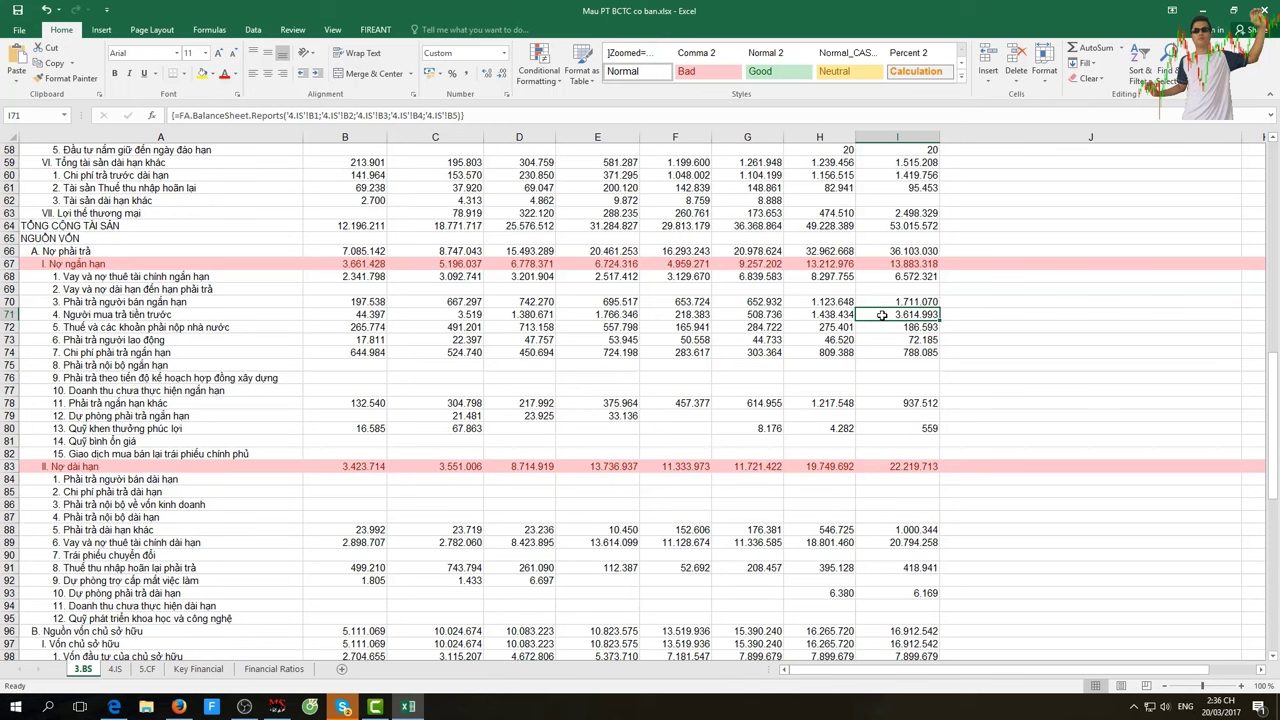
left_click(829, 275)
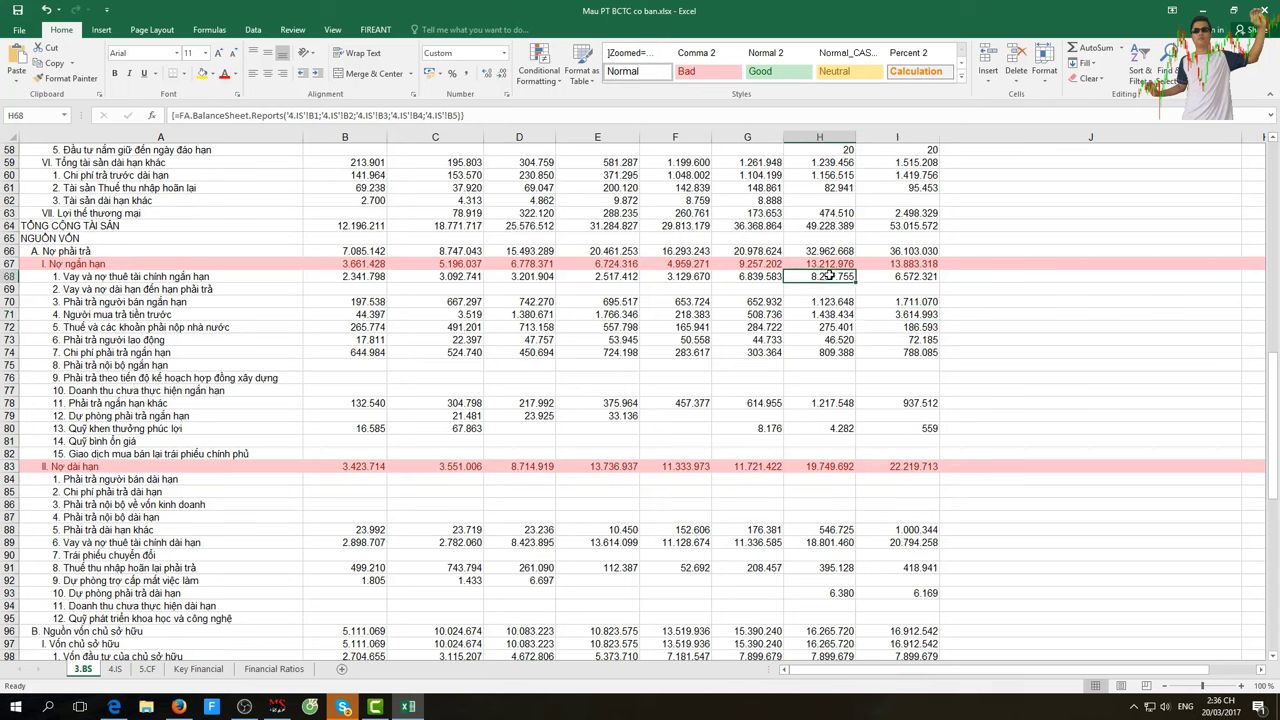
left_click_drag(829, 275, 866, 276)
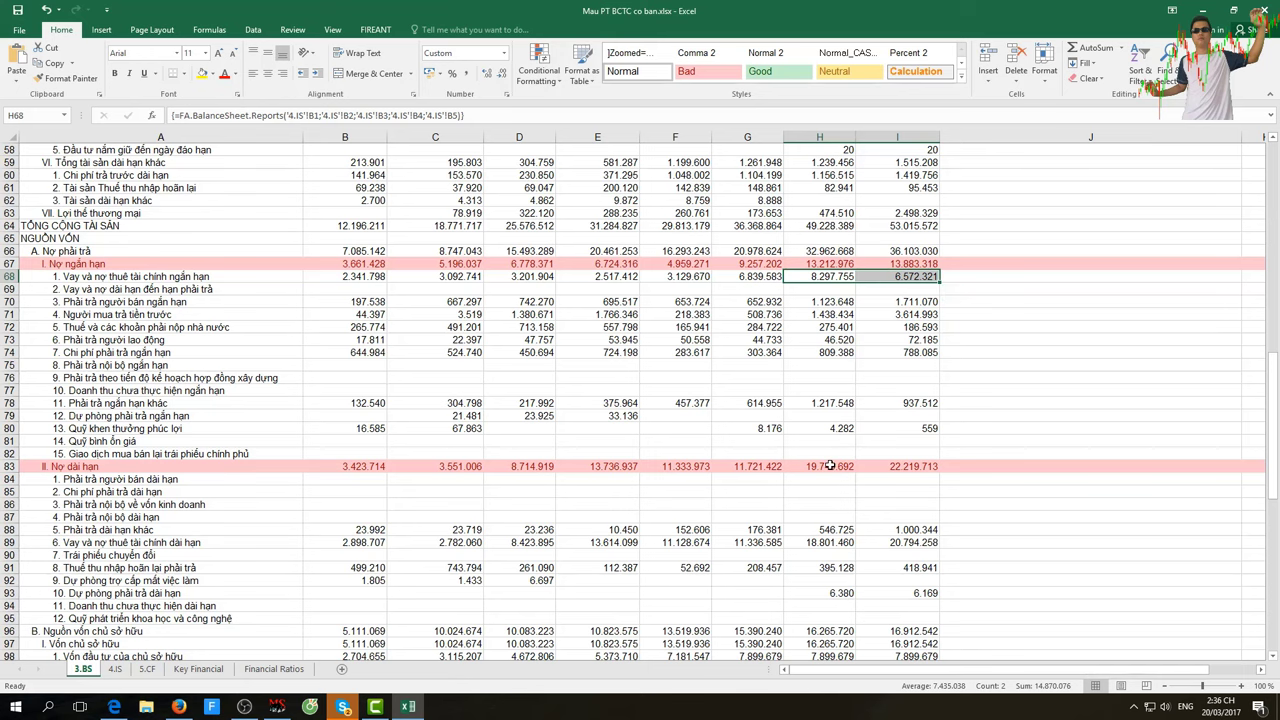
Compare 2015 and 2016 long-term borrowings and finance leases in H89:I89, and check total 2016 long-term liabilities in I83
scroll(826, 477, "down", 1)
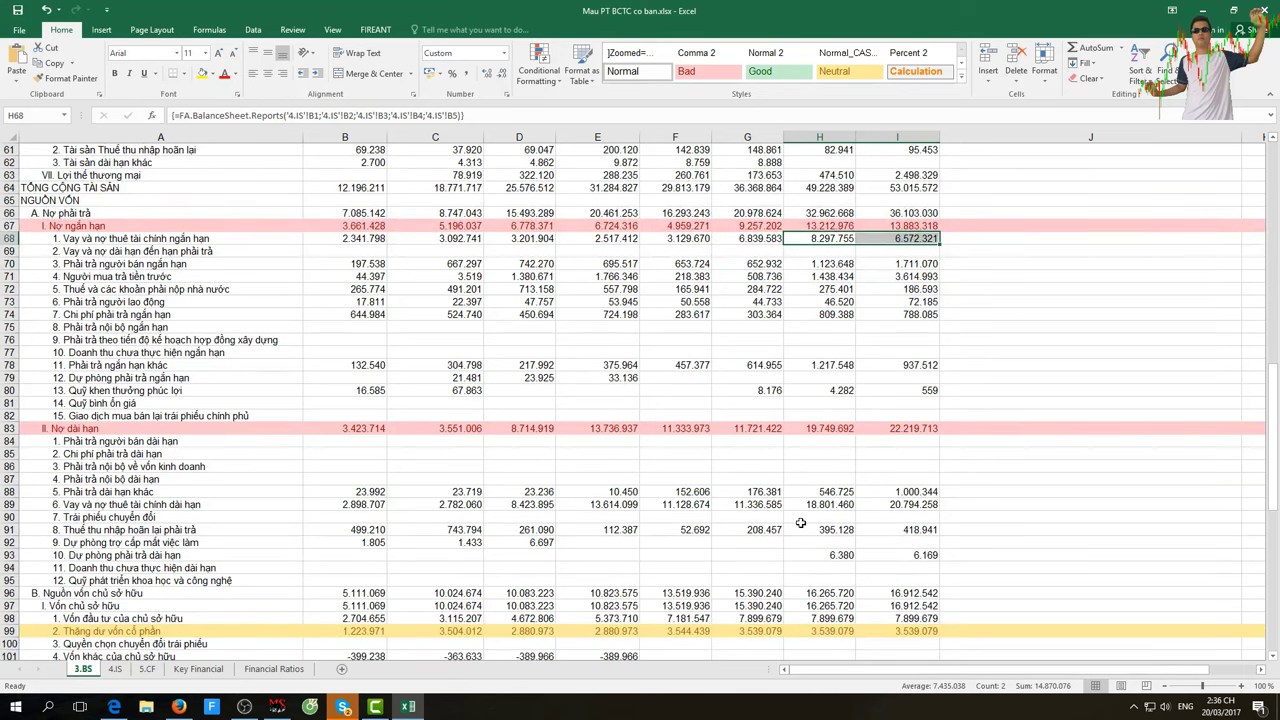
left_click(899, 505)
left_click(831, 509)
left_click(870, 505)
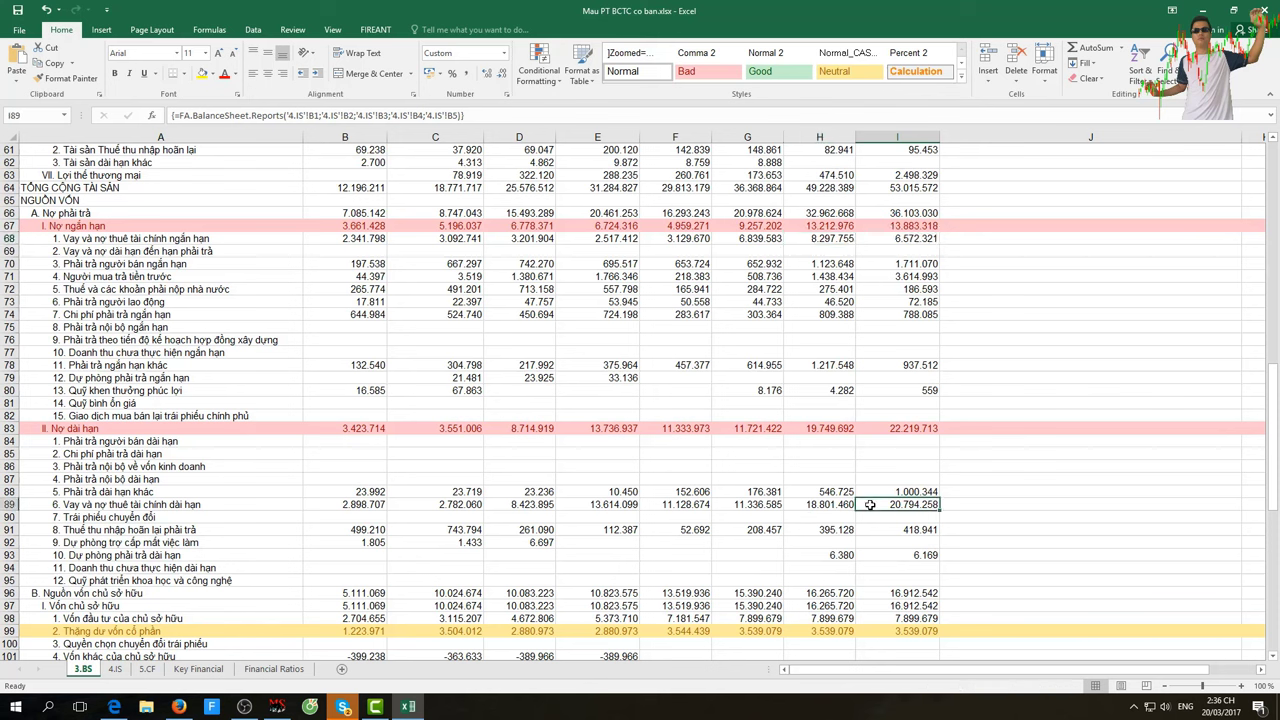
left_click(886, 428)
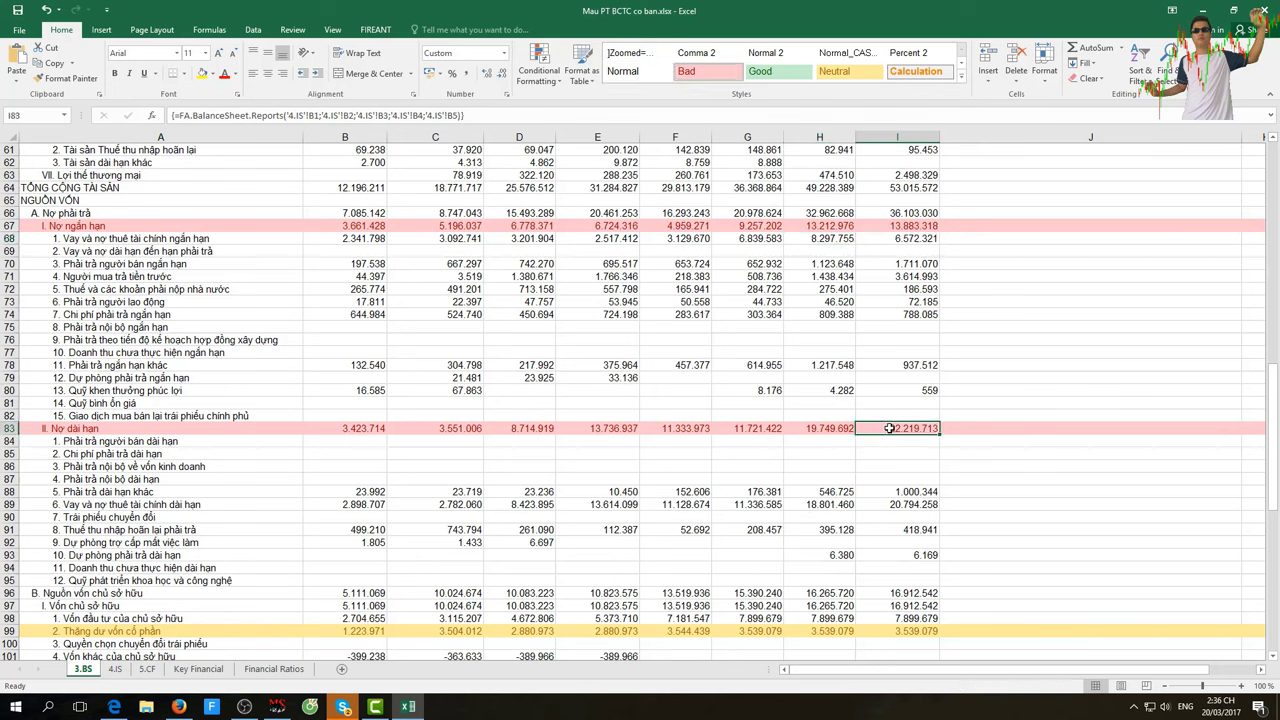
Compare the 2014, 2015 and 2016 interest expense in G16:I16 on sheet 4.IS
left_click(115, 668)
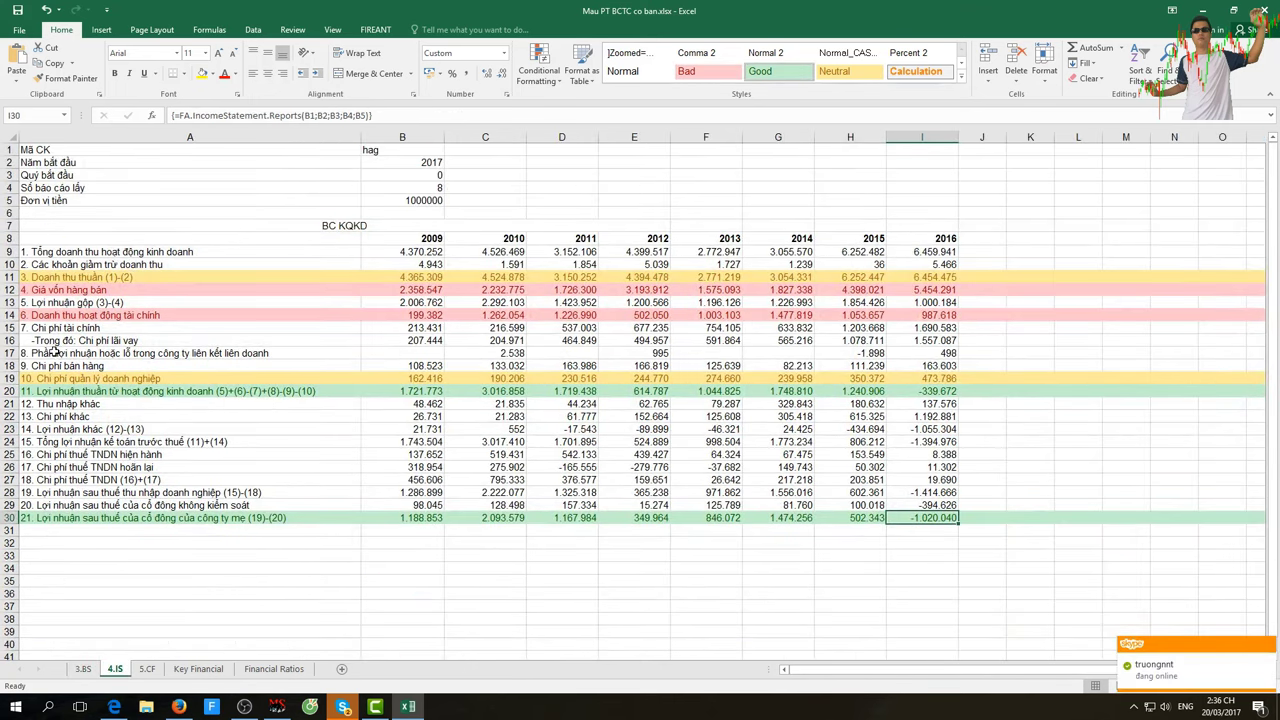
left_click(858, 342)
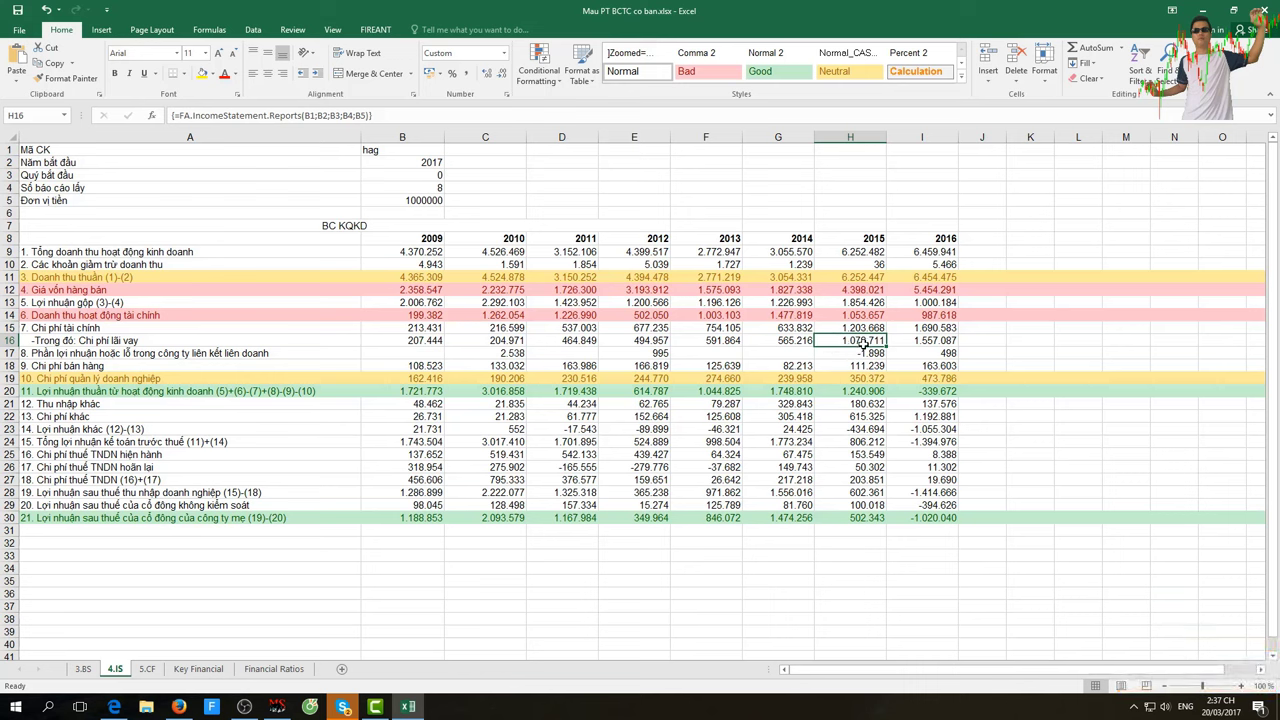
left_click(896, 341)
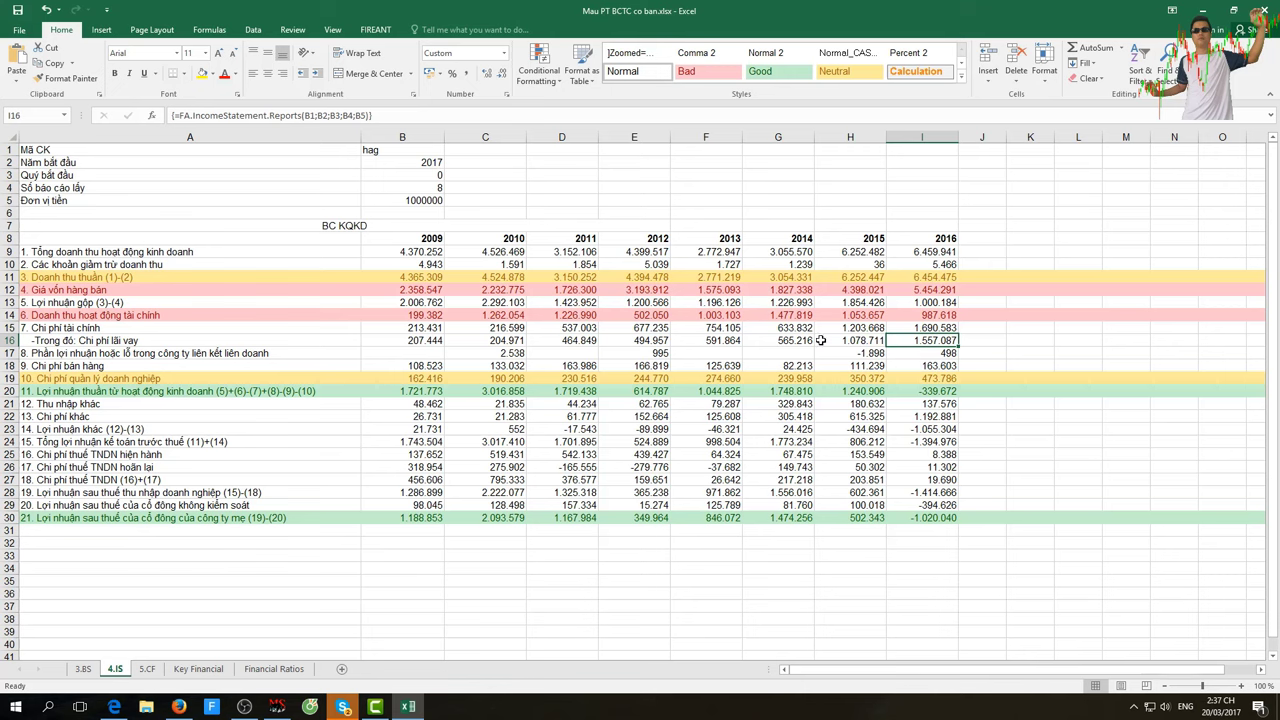
left_click(846, 340)
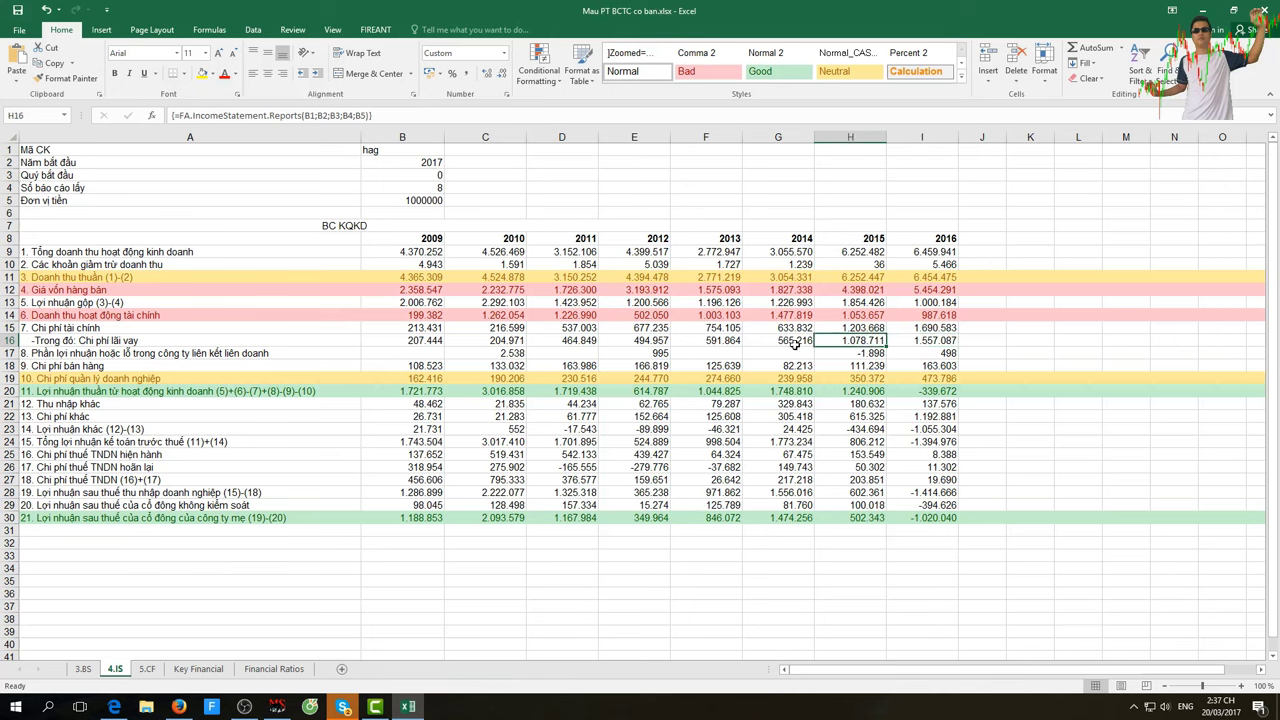
left_click(798, 344)
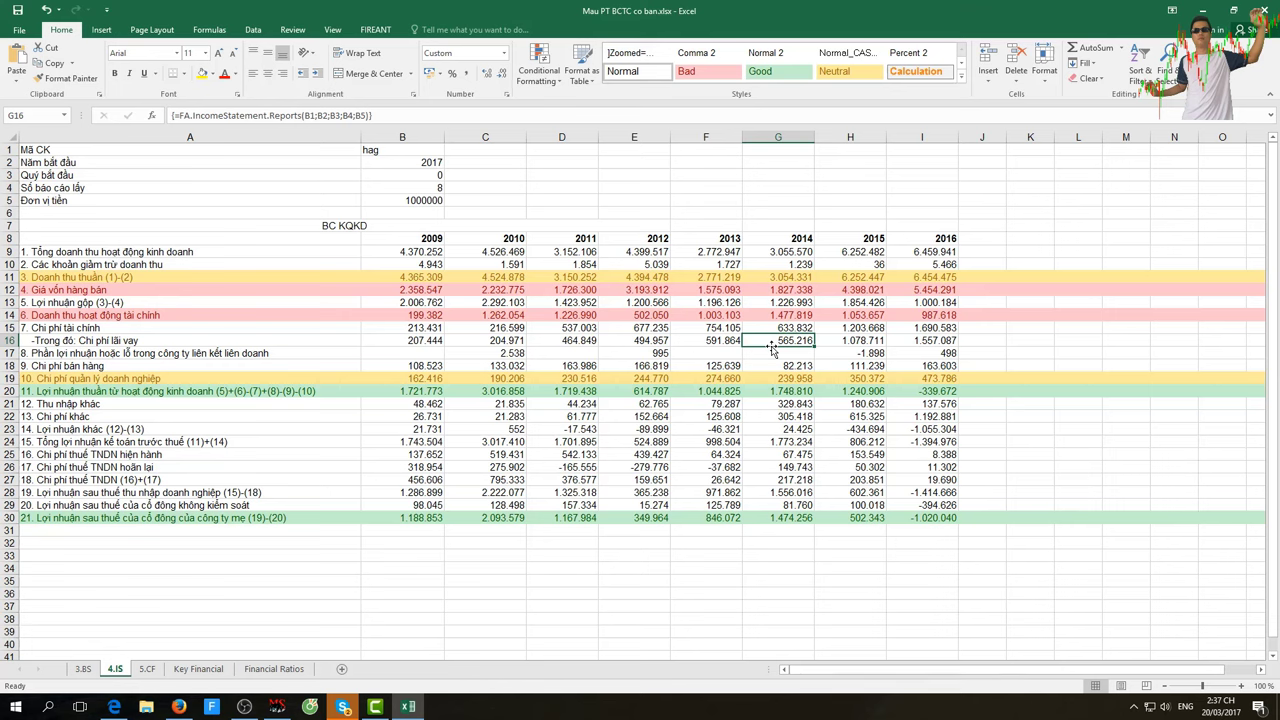
left_click(850, 347)
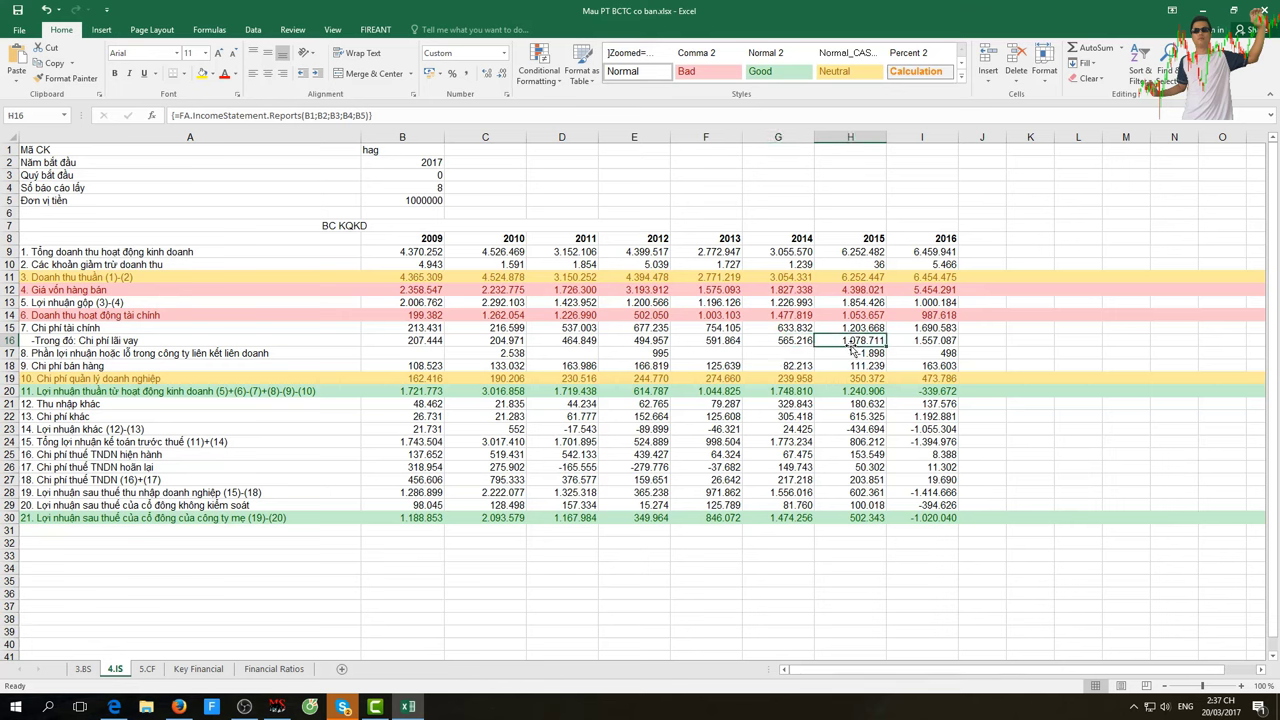
left_click(918, 340)
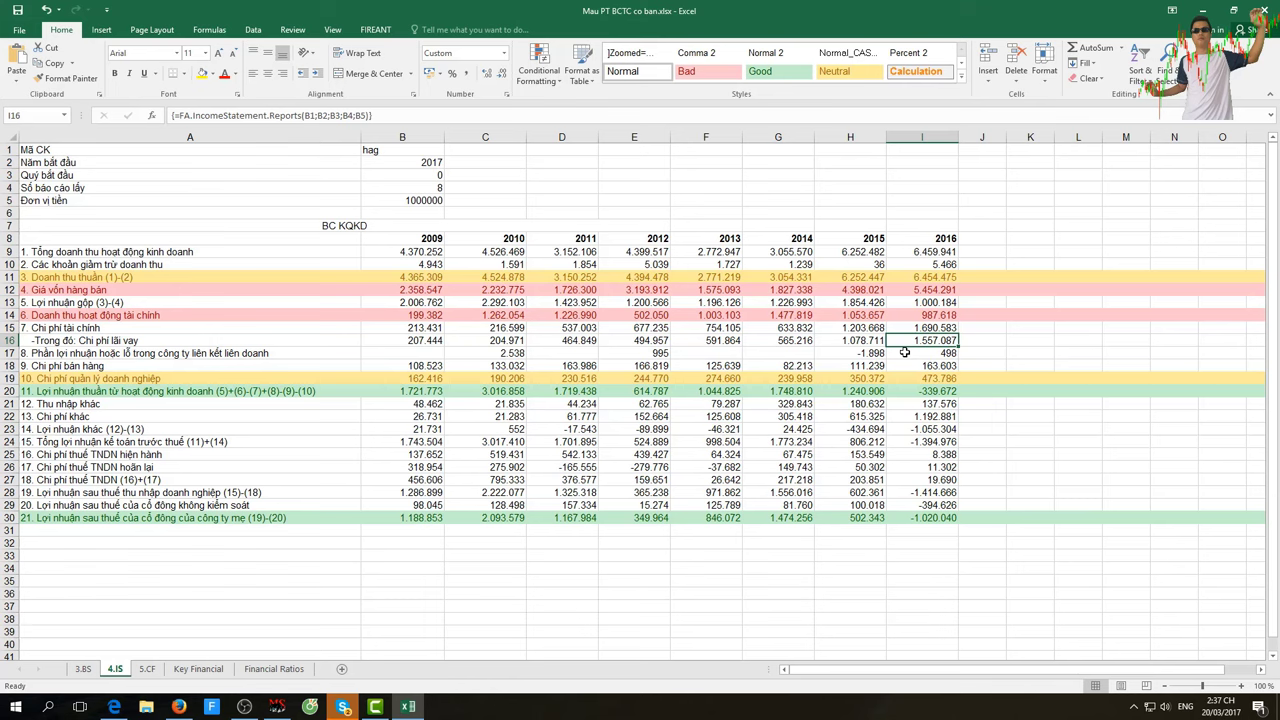
Glance at the capital structure ratios on sheet Key Financial, and check 2016 current assets in I4 on sheet 3.BS
left_click(185, 669)
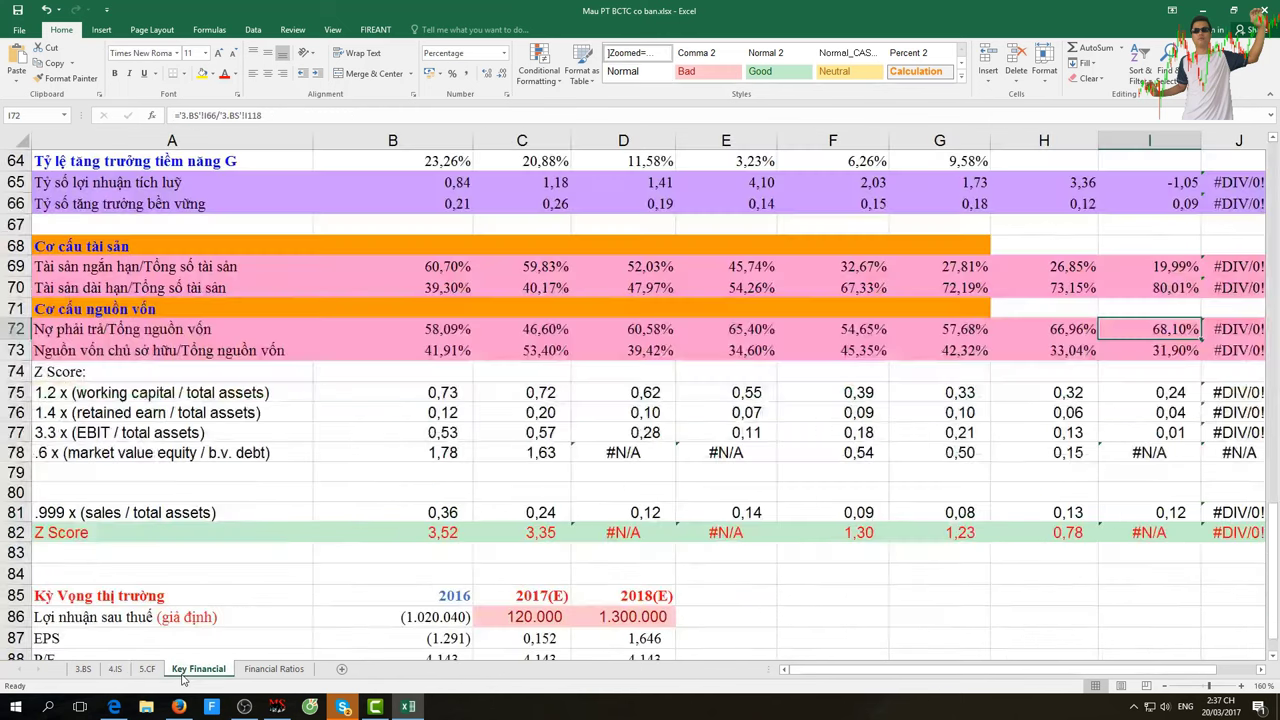
left_click(84, 669)
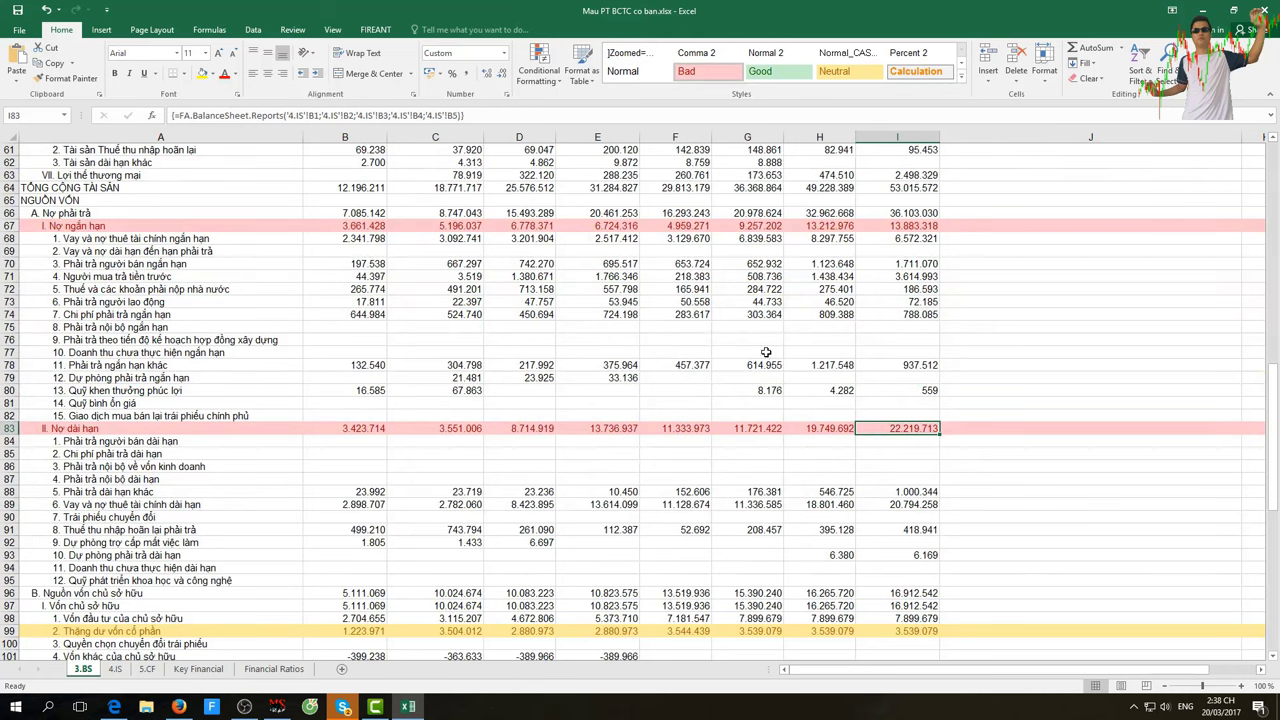
scroll(830, 350, "up", 4)
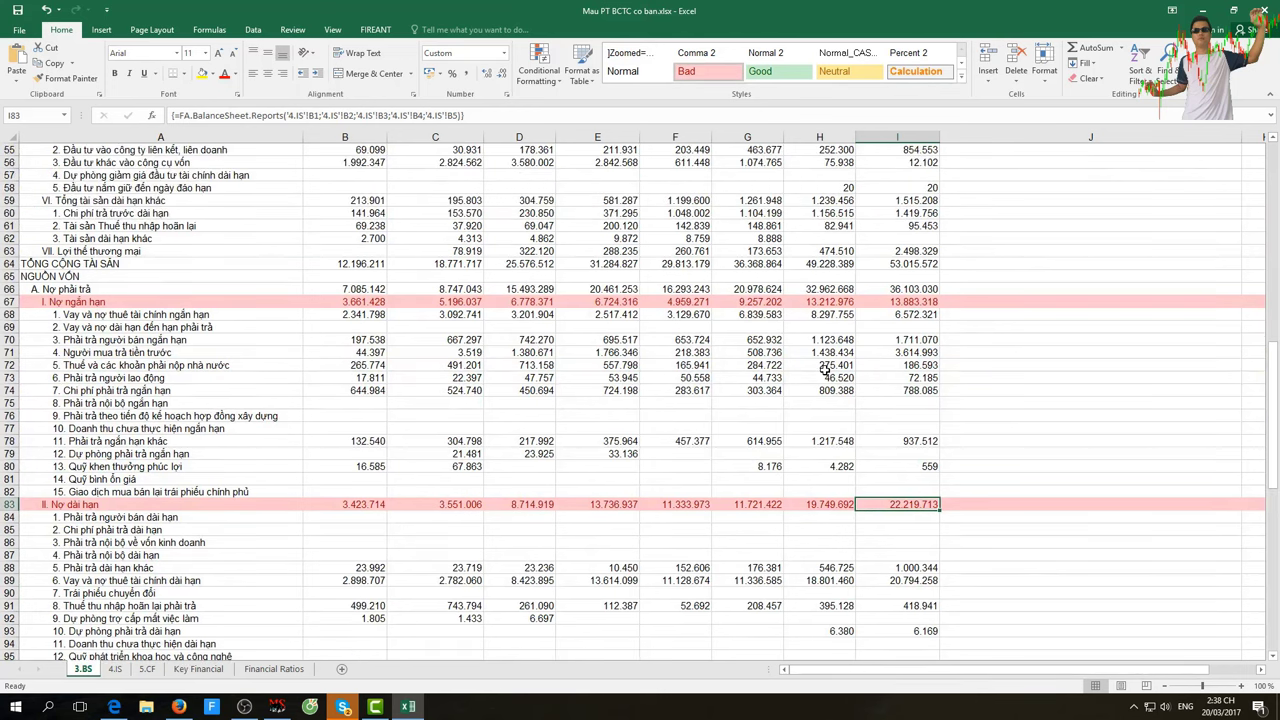
scroll(824, 370, "up", 16)
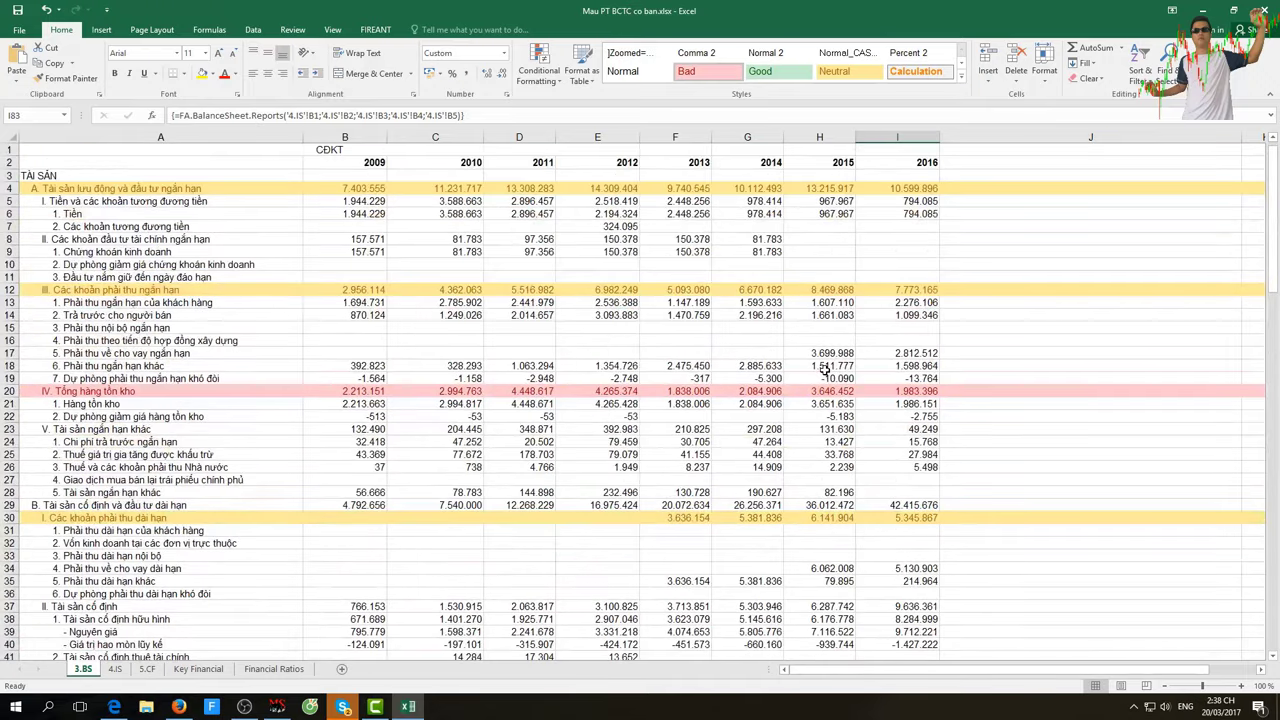
left_click(911, 190)
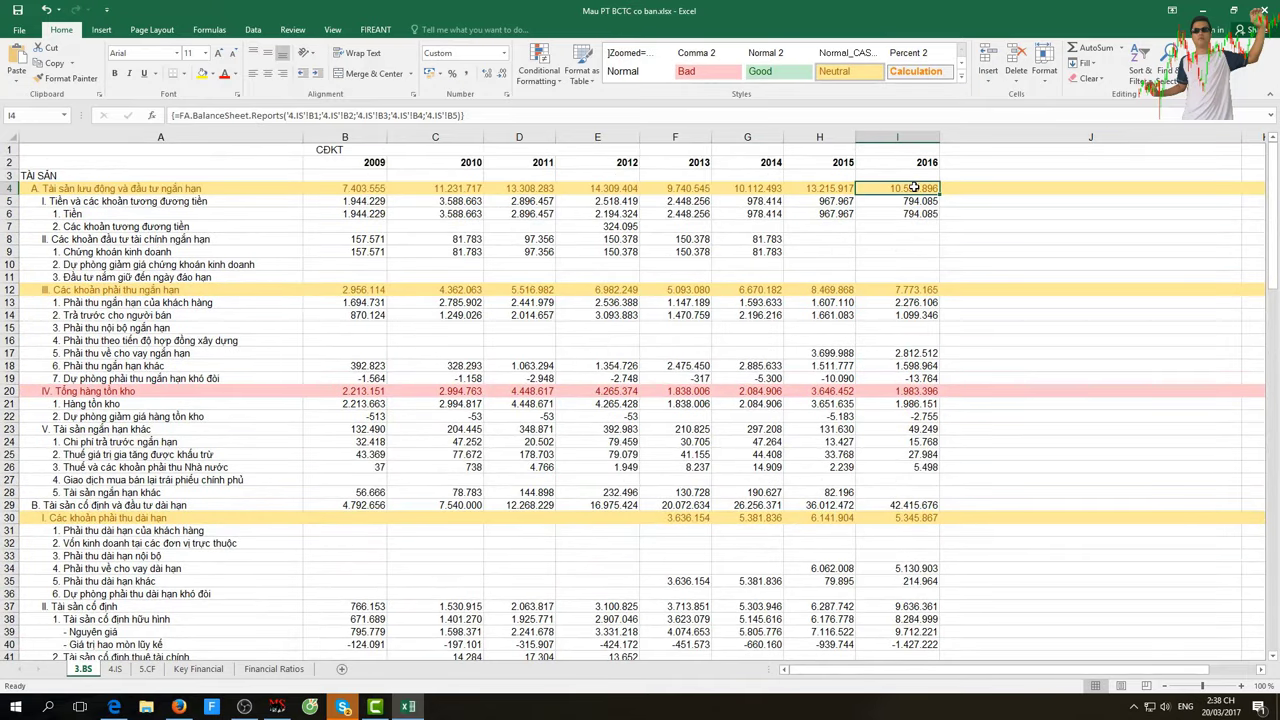
Compare 2015 and 2016 investment property cost in H48:I48 and tangible fixed assets in H38:I38
scroll(871, 305, "down", 3)
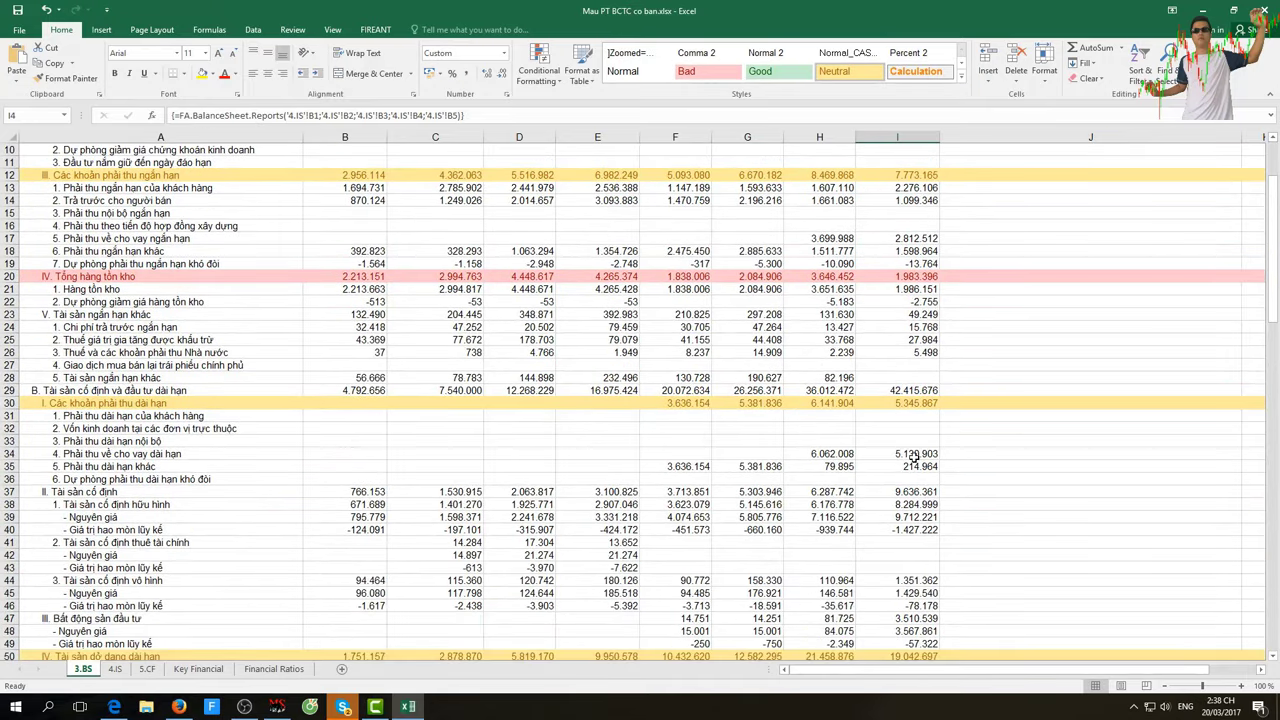
scroll(910, 457, "down", 3)
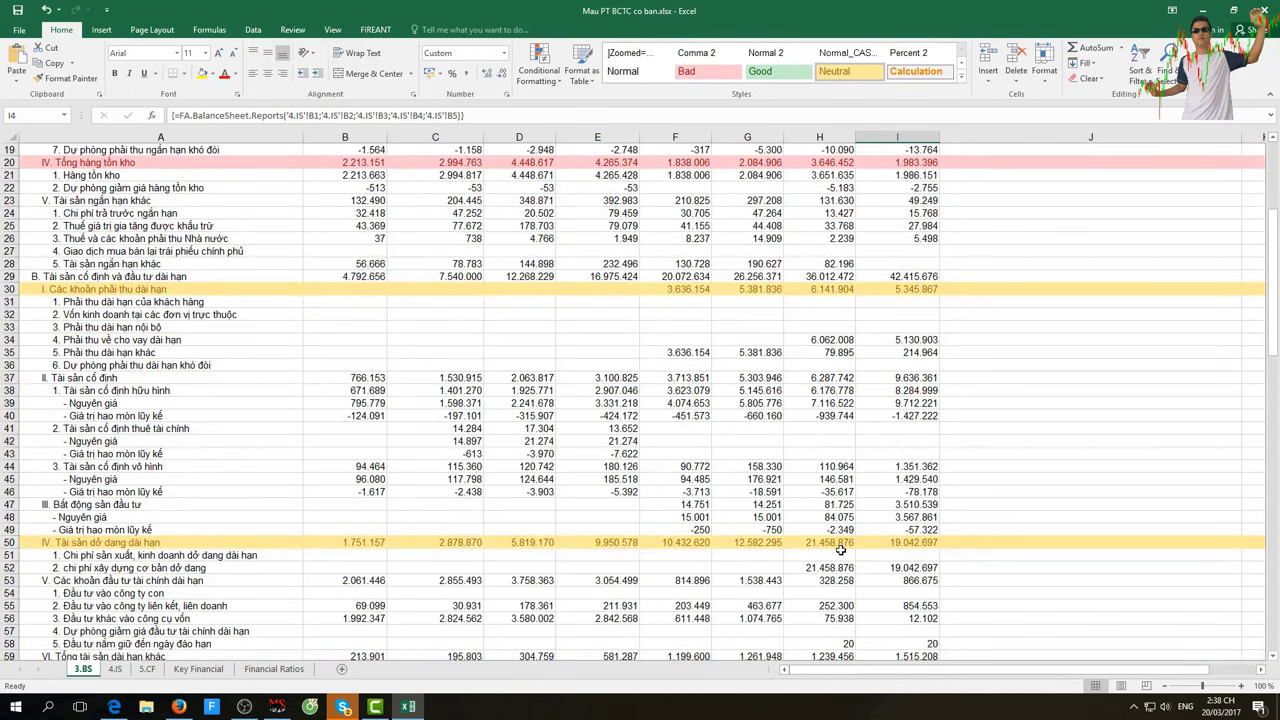
left_click(914, 521)
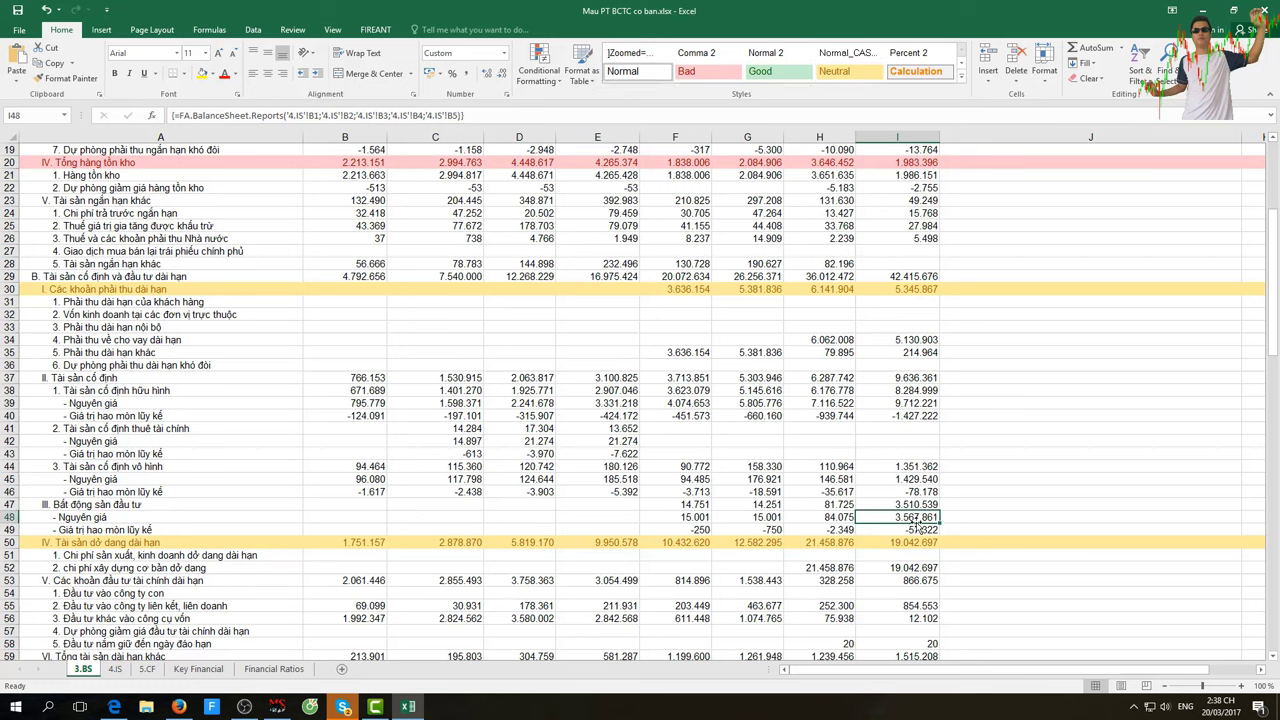
left_click(830, 518)
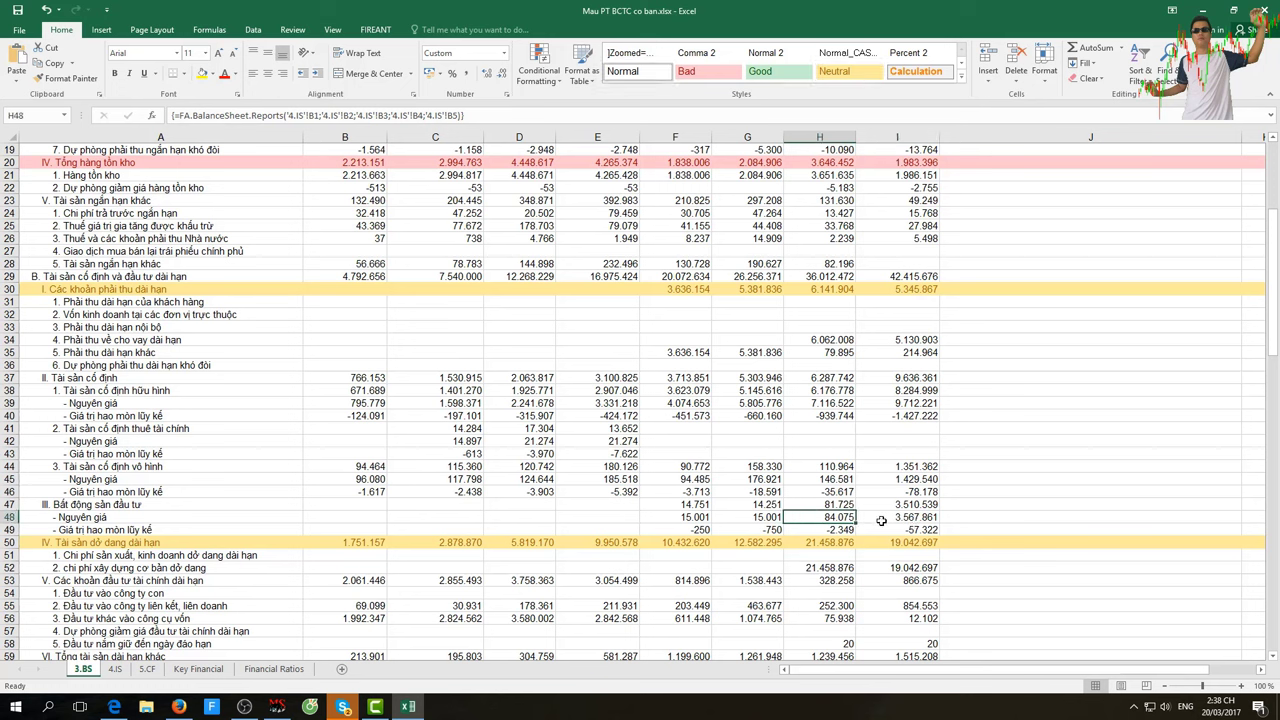
left_click(883, 520)
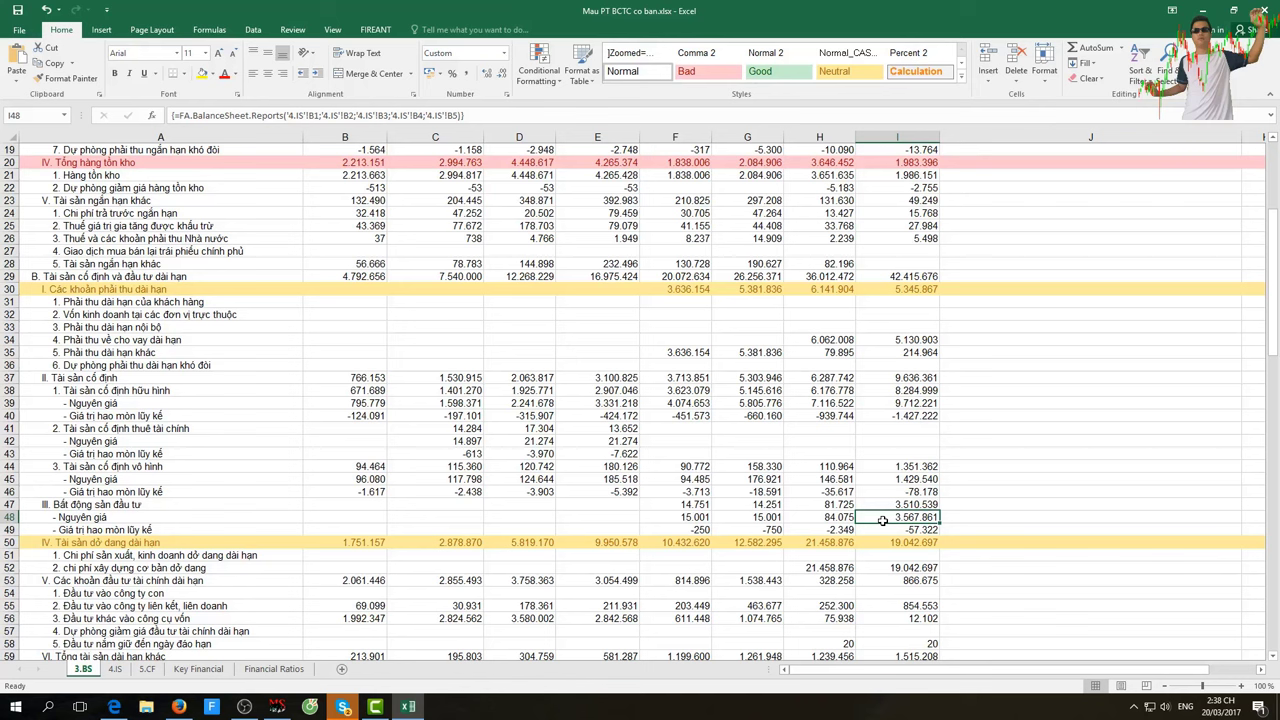
left_click(830, 393)
left_click(904, 395)
Check the 2016 total sources of capital in I118 and the 2016 owner's equity in I96
scroll(951, 510, "down", 3)
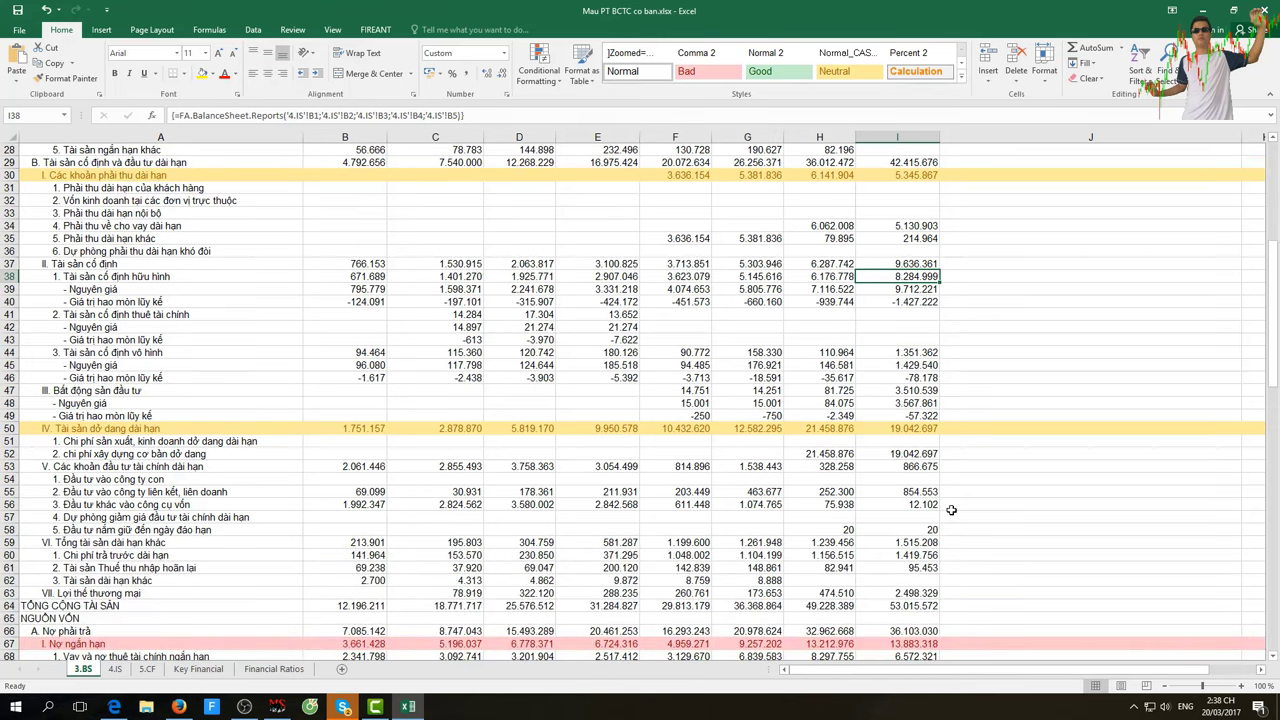
scroll(951, 510, "down", 7)
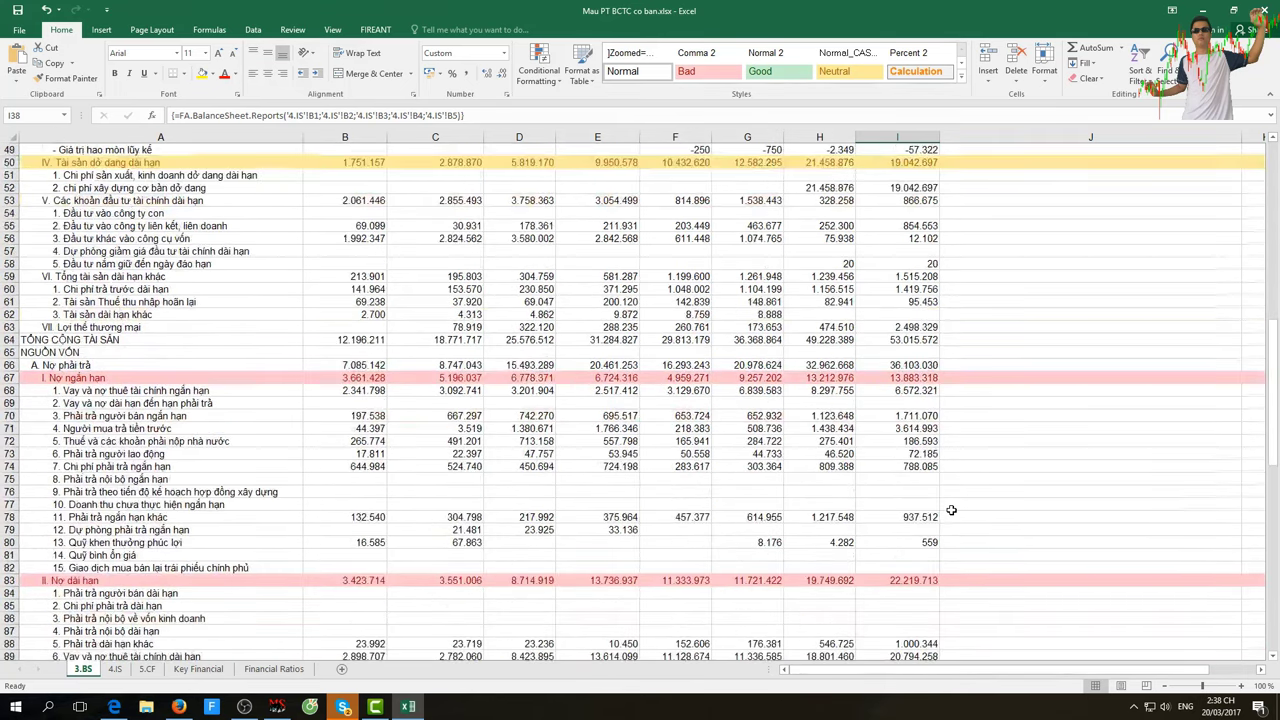
scroll(951, 510, "down", 10)
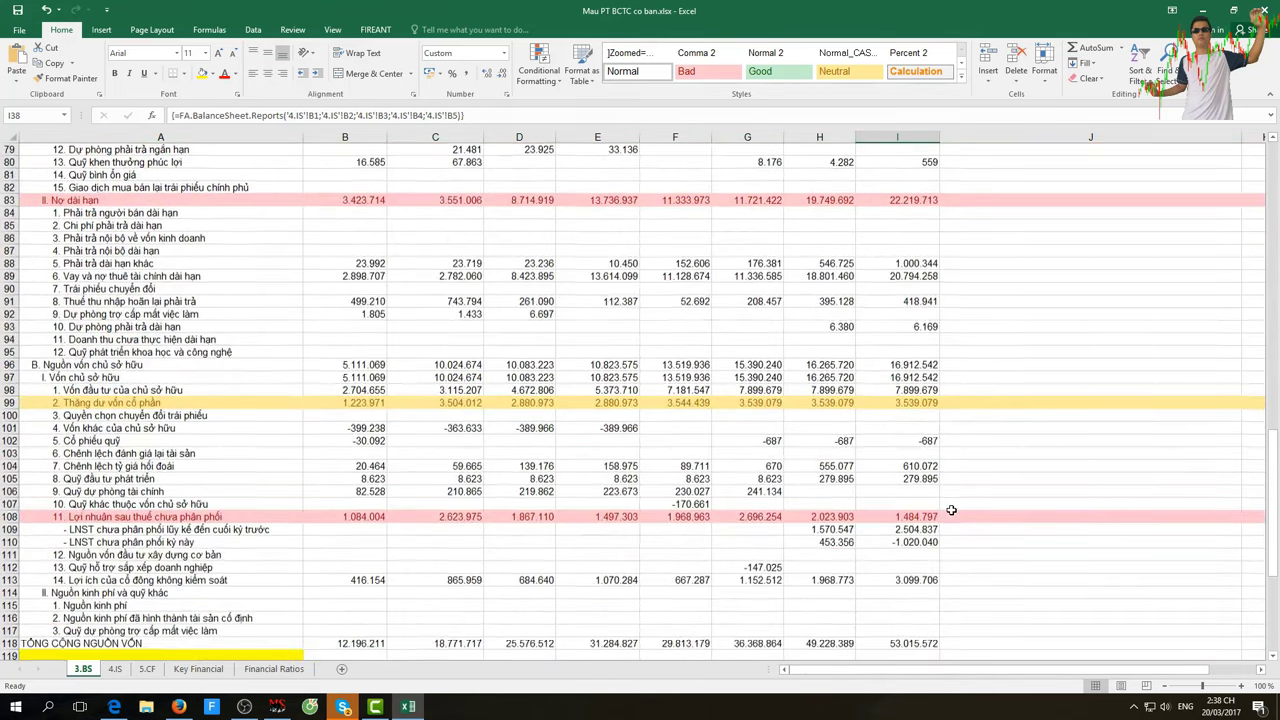
scroll(951, 510, "down", 5)
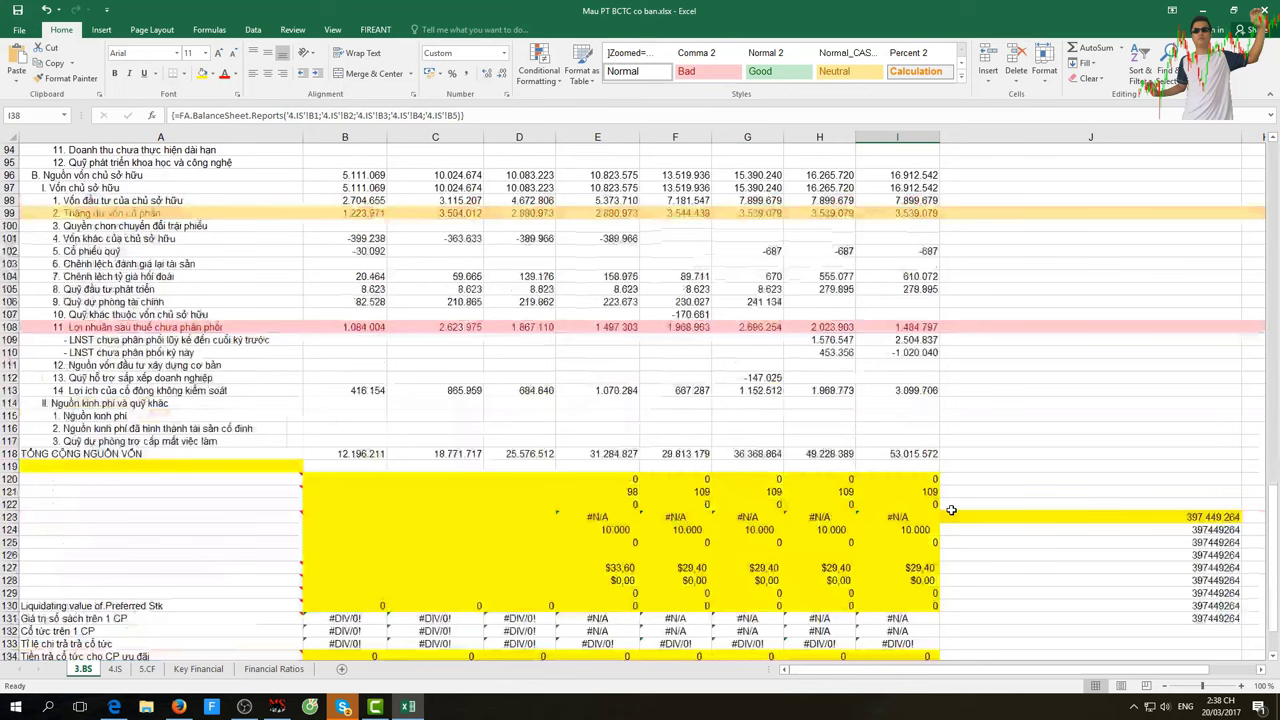
left_click(908, 456)
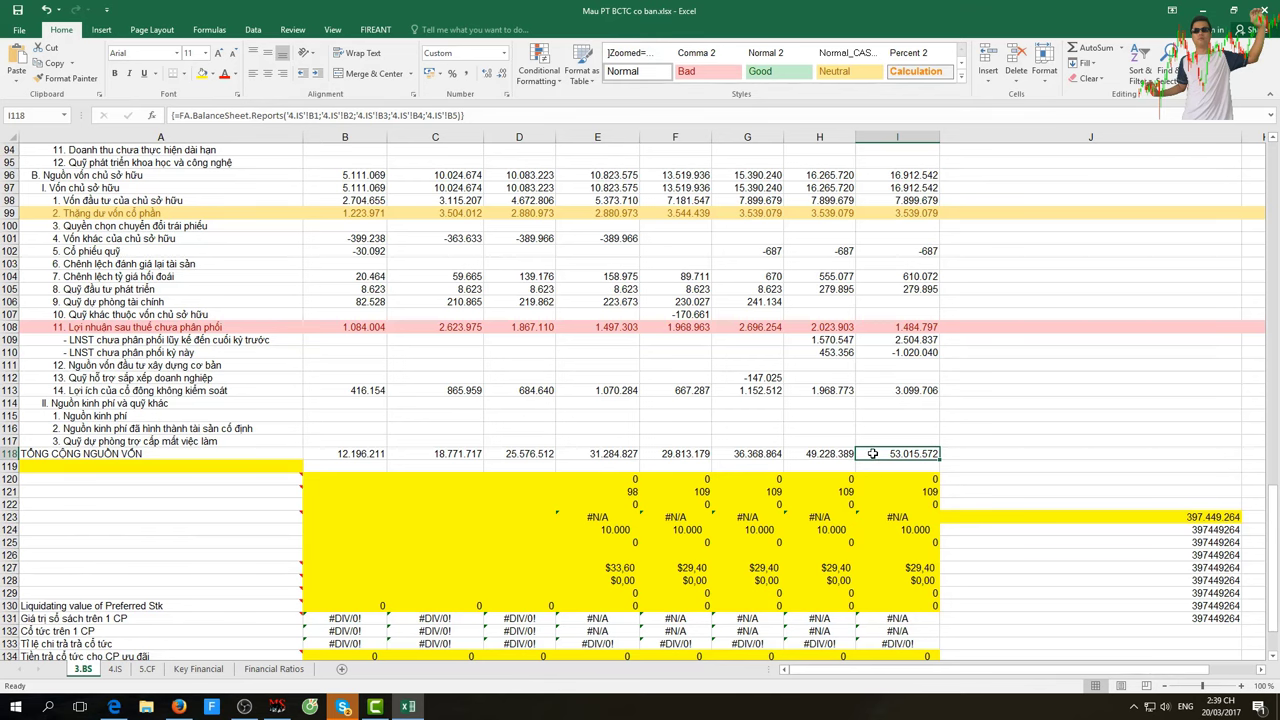
scroll(872, 453, "up", 2)
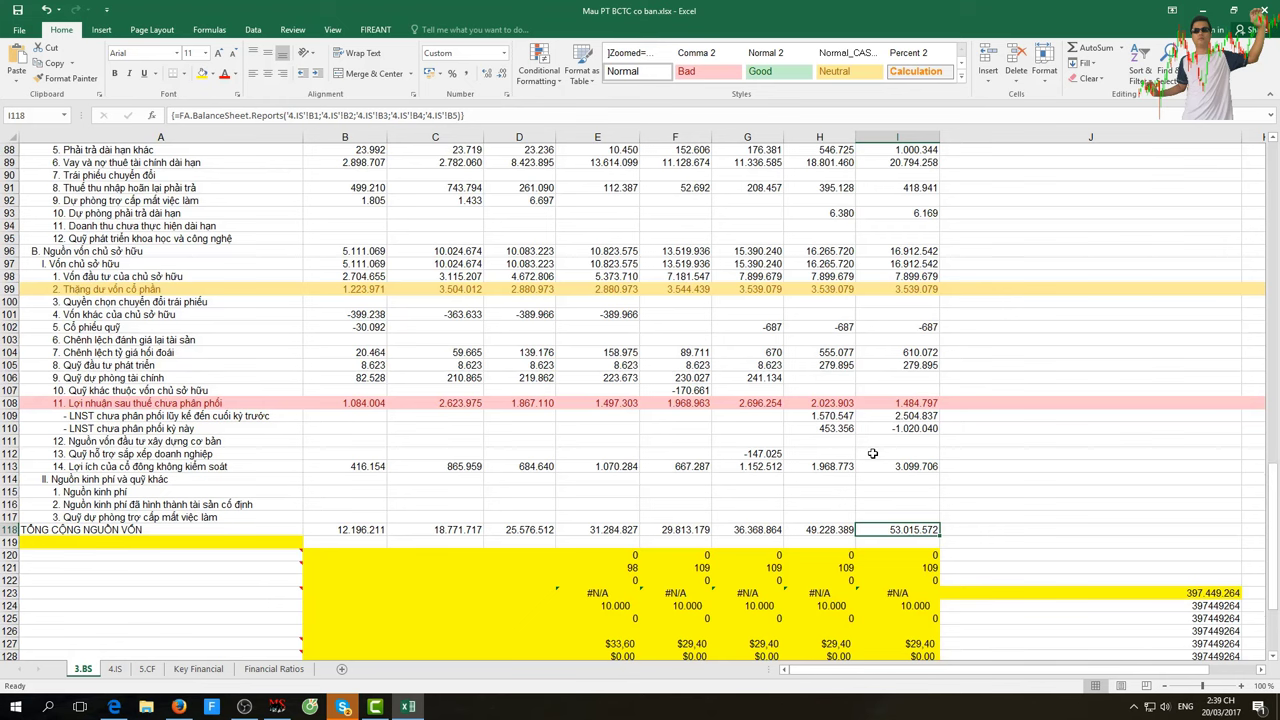
left_click(888, 251)
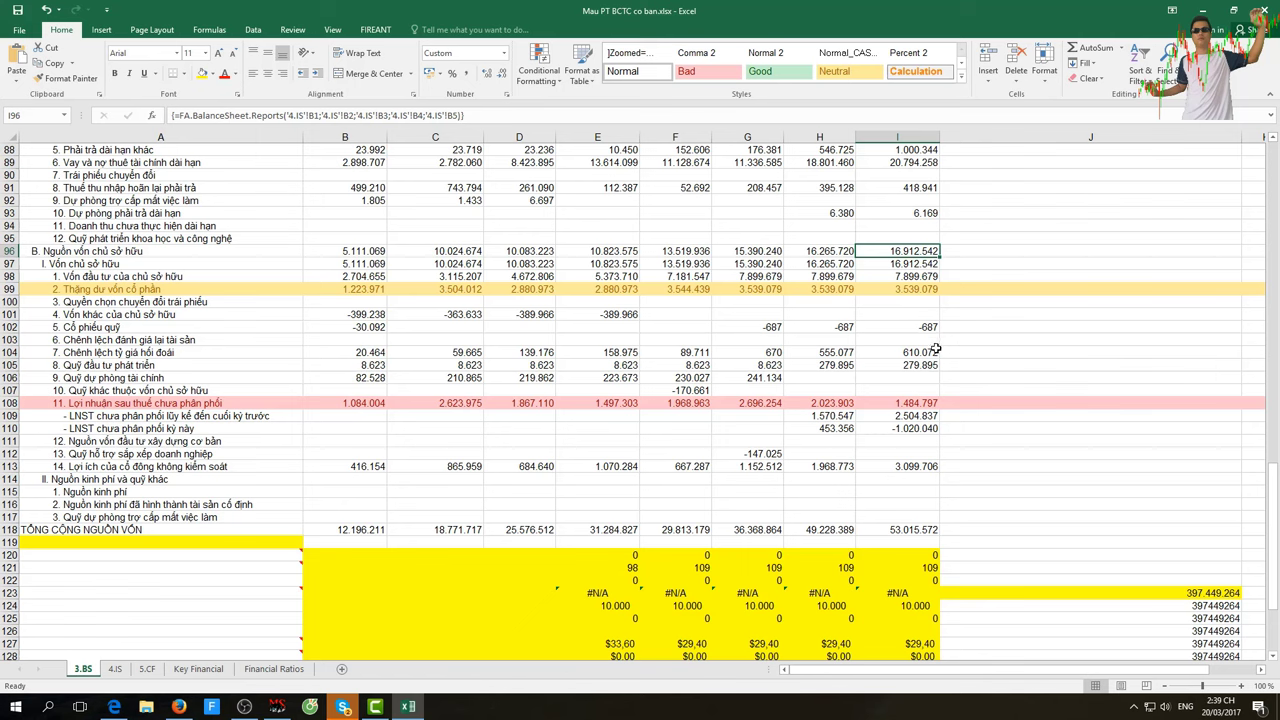
Review the liabilities and equity rows around owner's equity once more, and go back up to the long-term asset rows
scroll(936, 348, "up", 6)
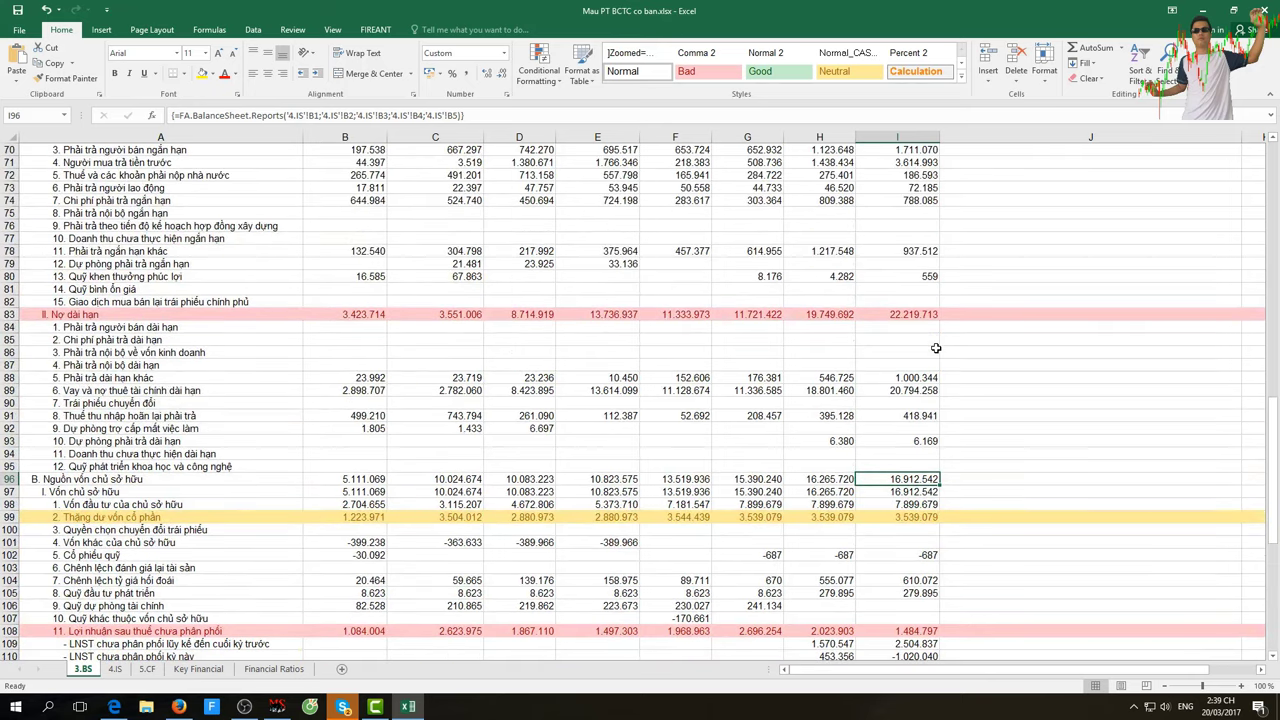
scroll(936, 348, "up", 2)
scroll(936, 348, "down", 5)
scroll(936, 348, "down", 2)
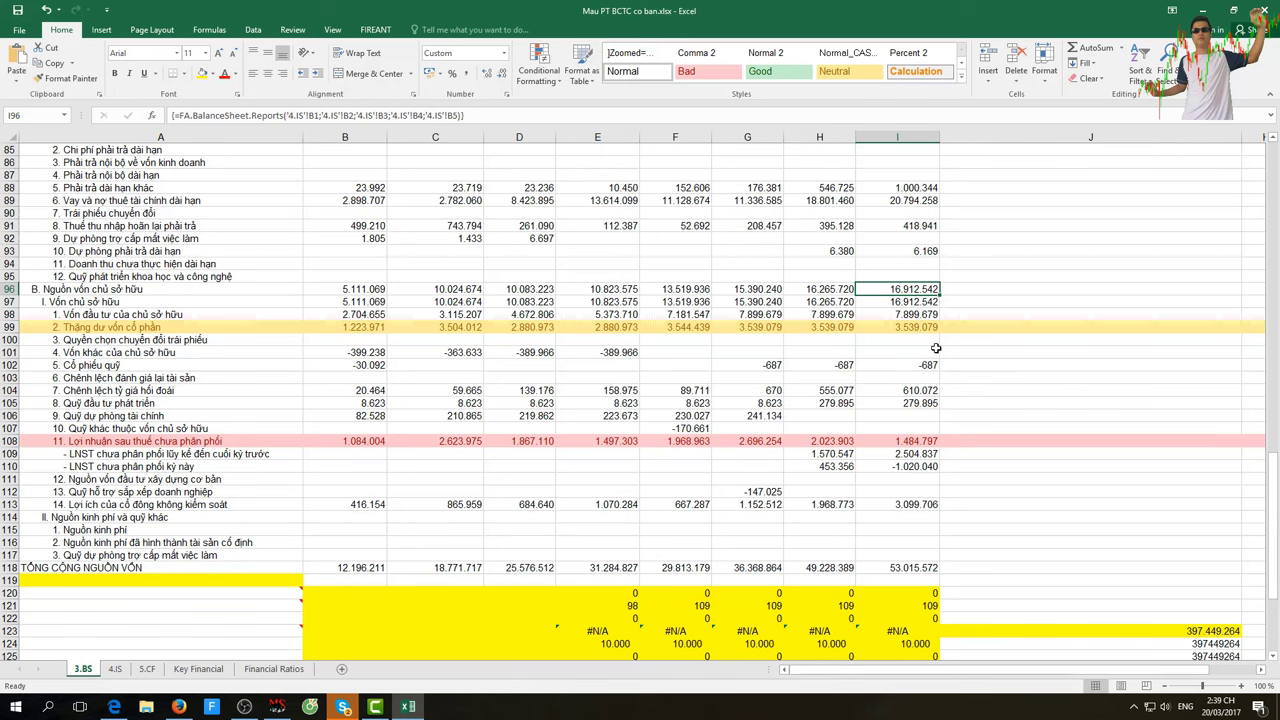
scroll(936, 348, "up", 2)
scroll(936, 348, "up", 10)
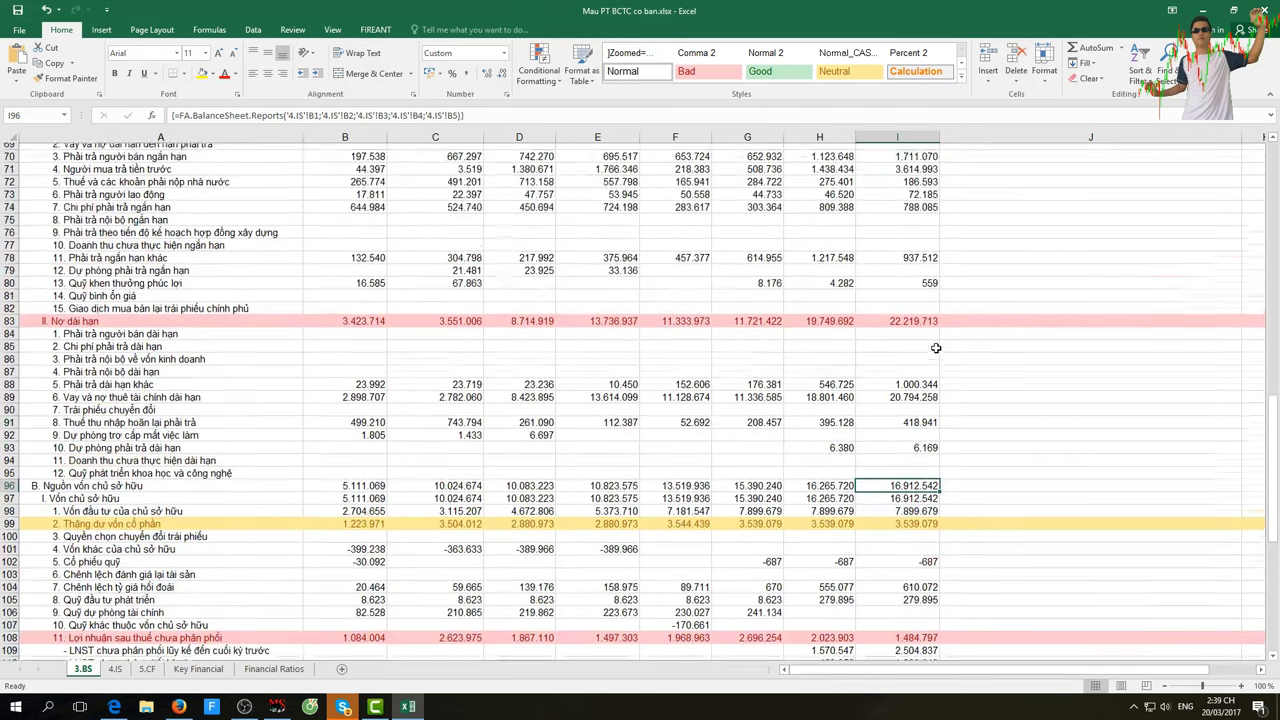
scroll(936, 348, "up", 9)
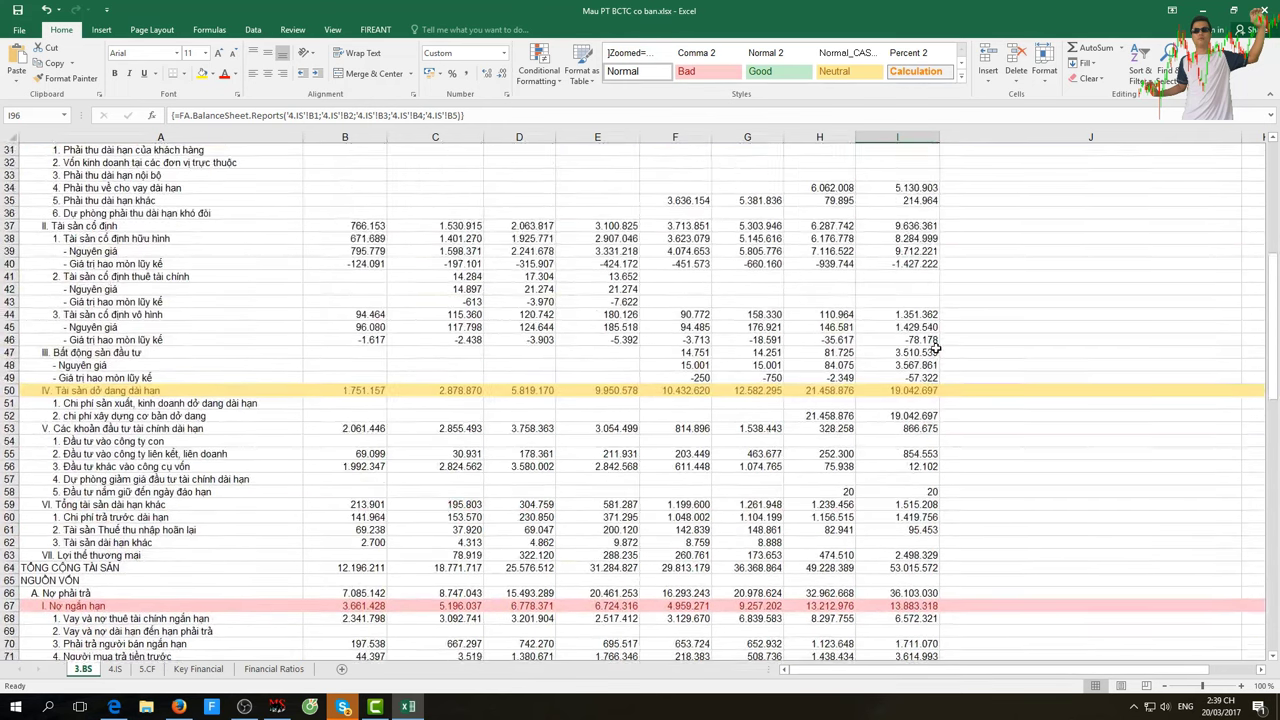
On sheet Key Financial, examine the Z Score cells F82, H82 and I82 and the 2016 sales-to-total-assets component in I81
scroll(936, 346, "up", 4)
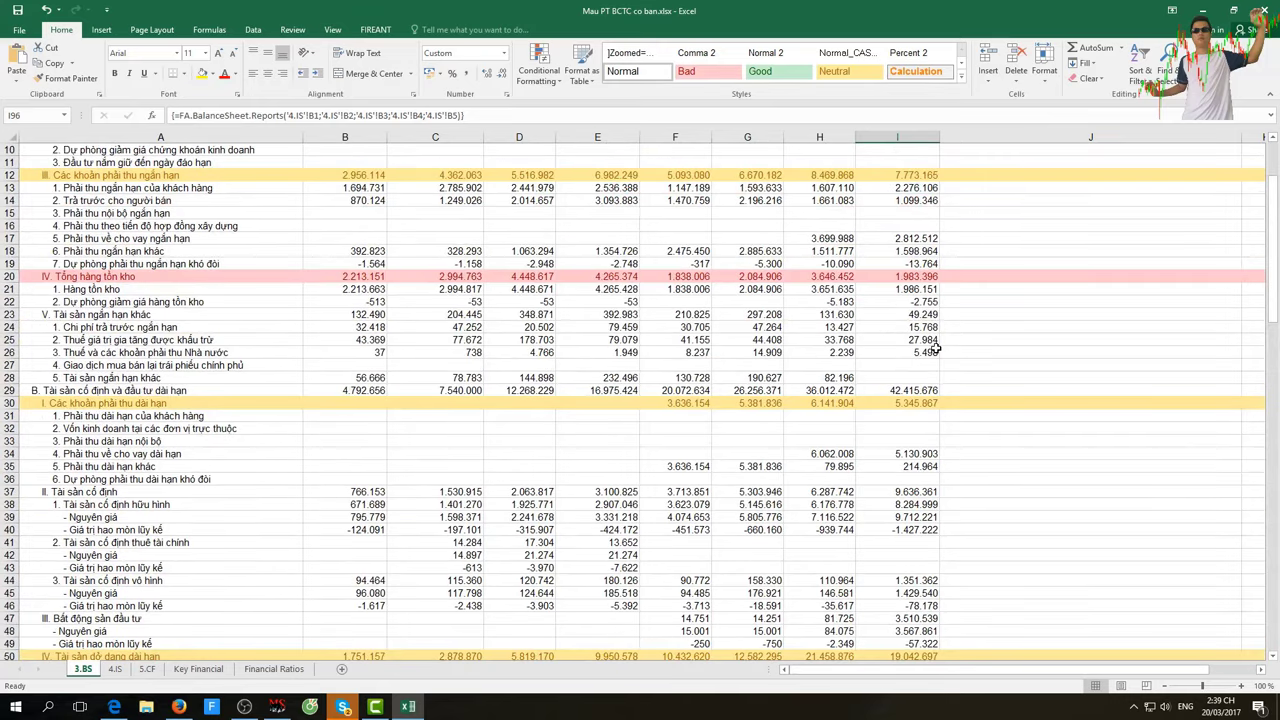
left_click(198, 669)
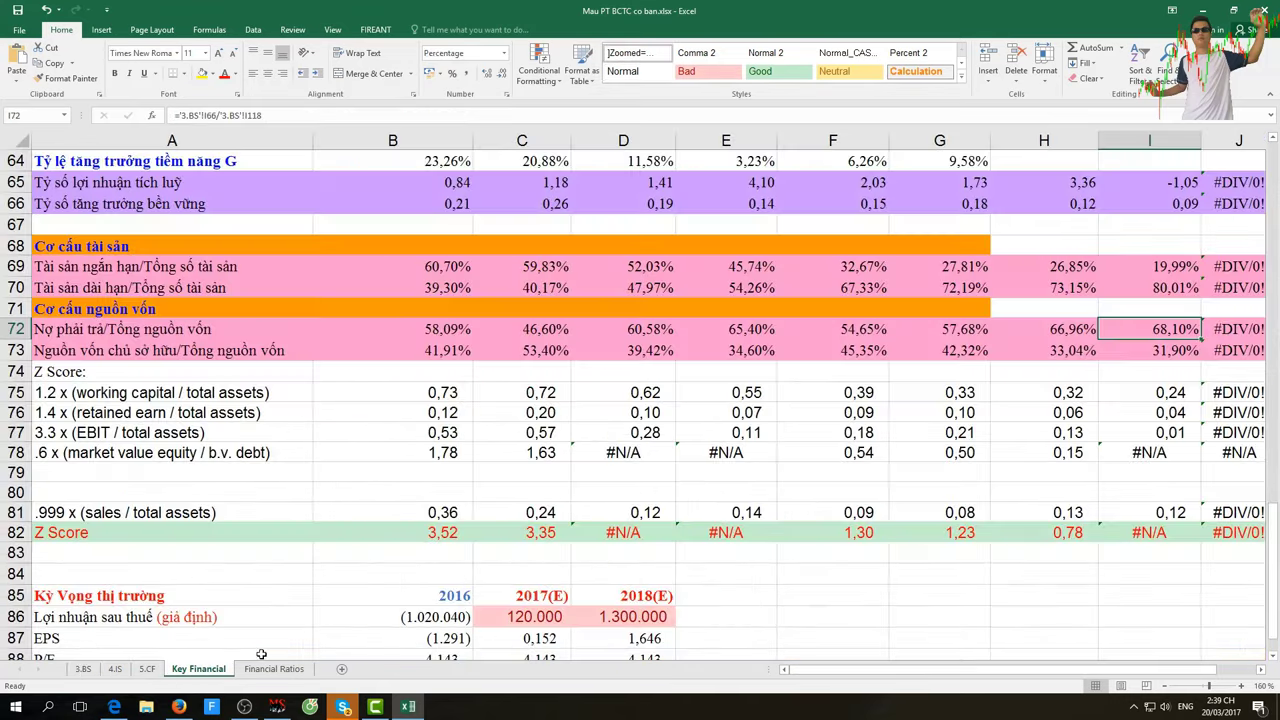
left_click(1138, 538)
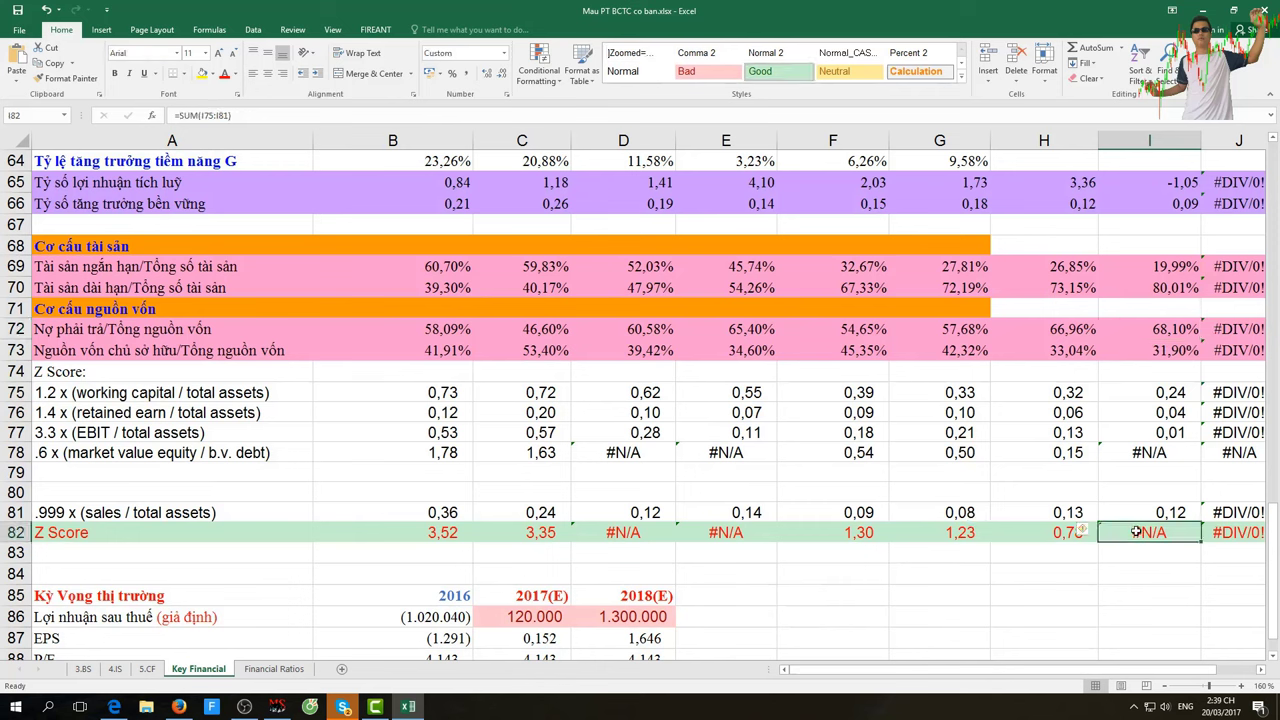
left_click(1142, 514)
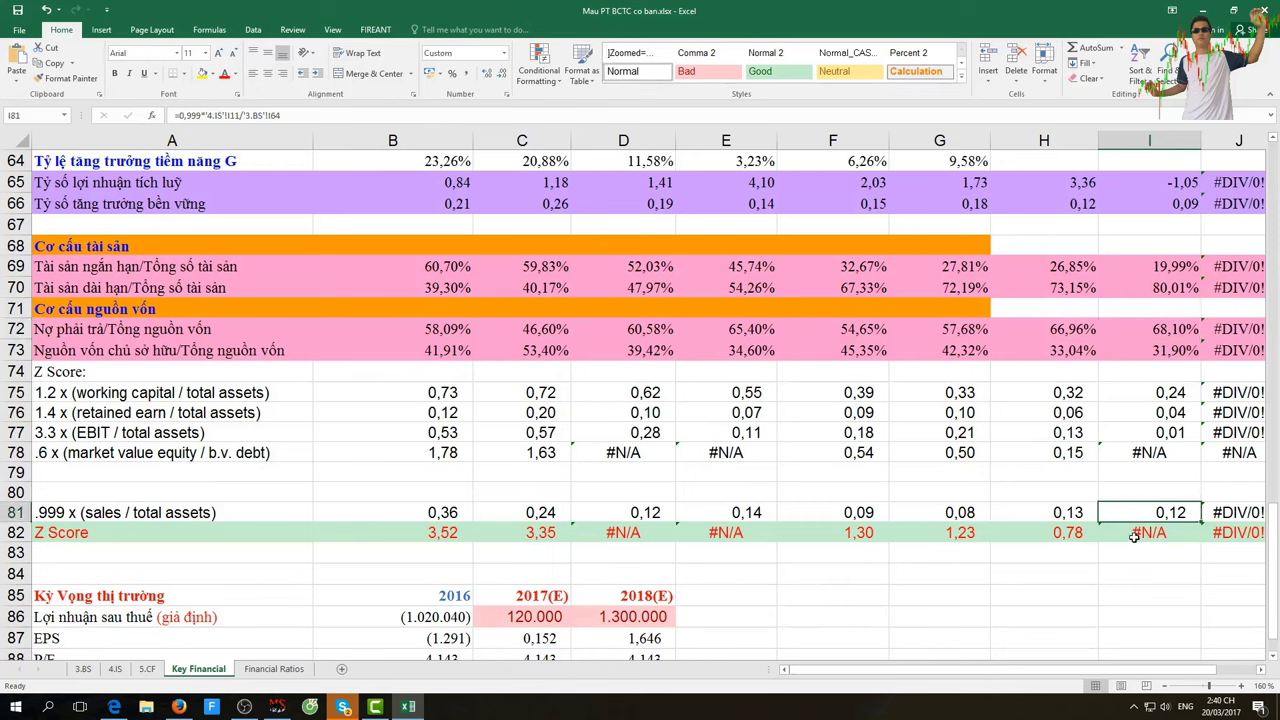
left_click(1138, 535)
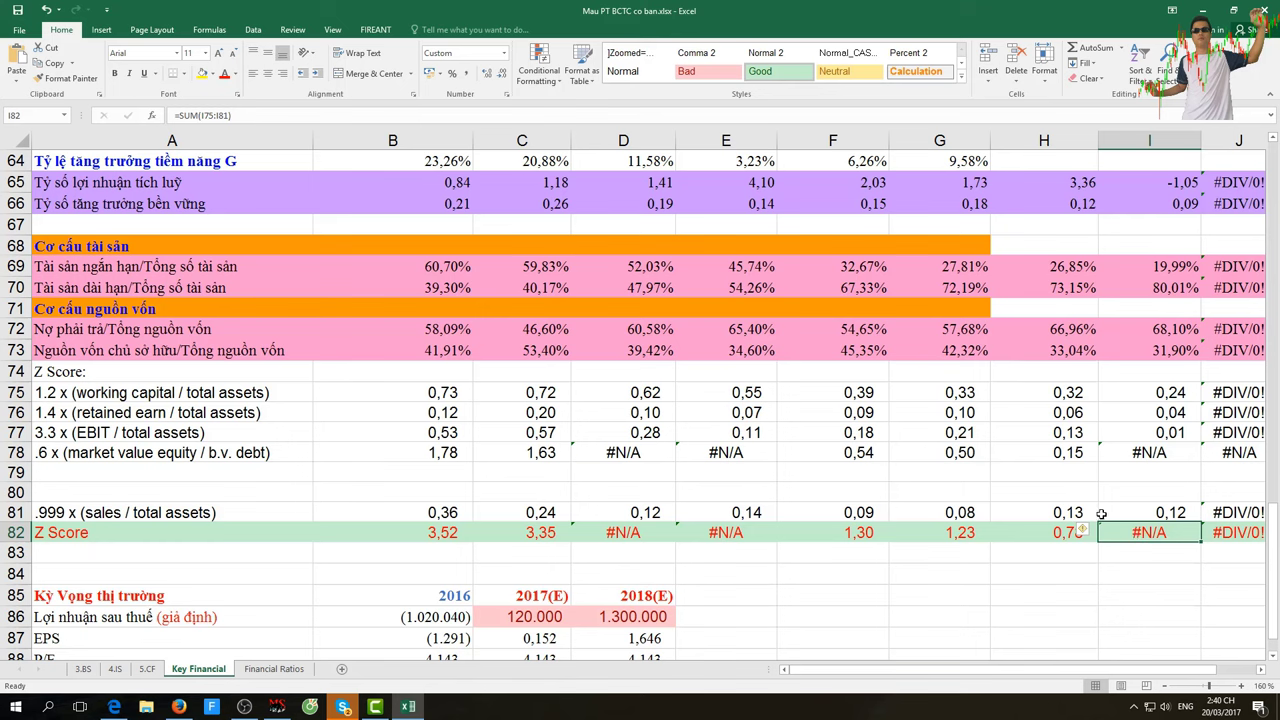
left_click(1163, 515)
left_click(1161, 531)
left_click(842, 535)
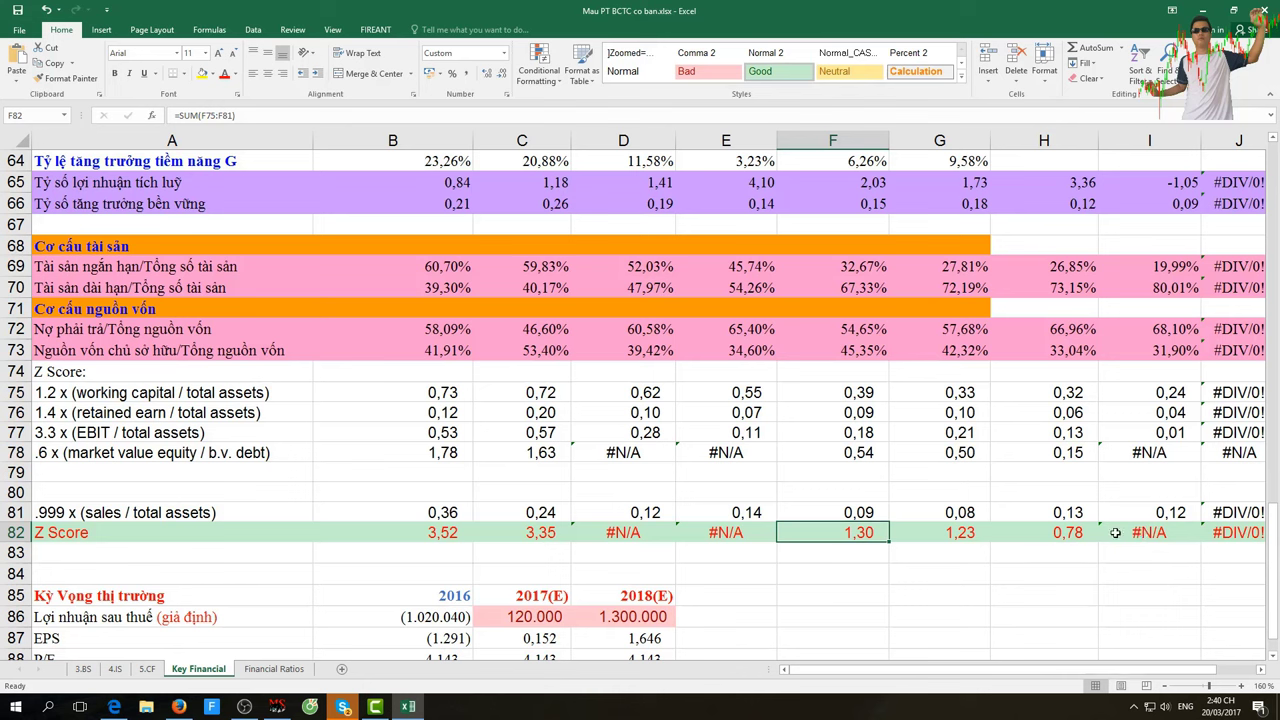
left_click(1061, 533)
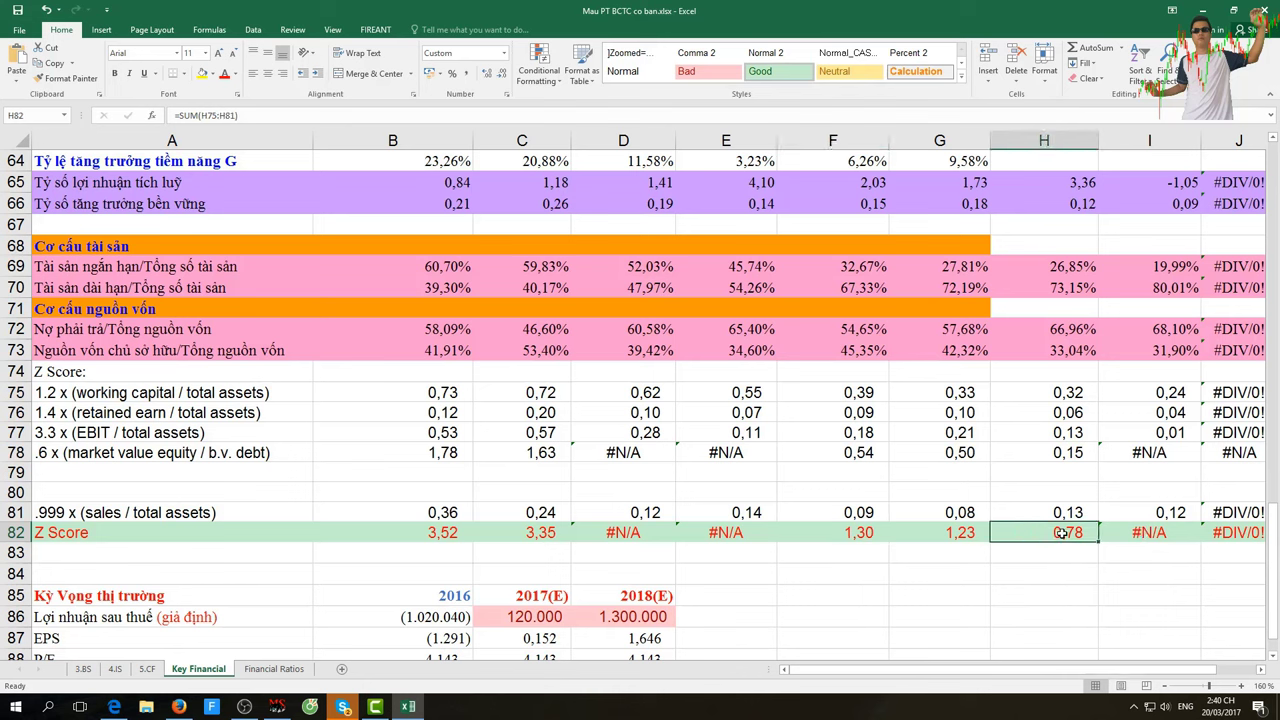
left_click(1137, 533)
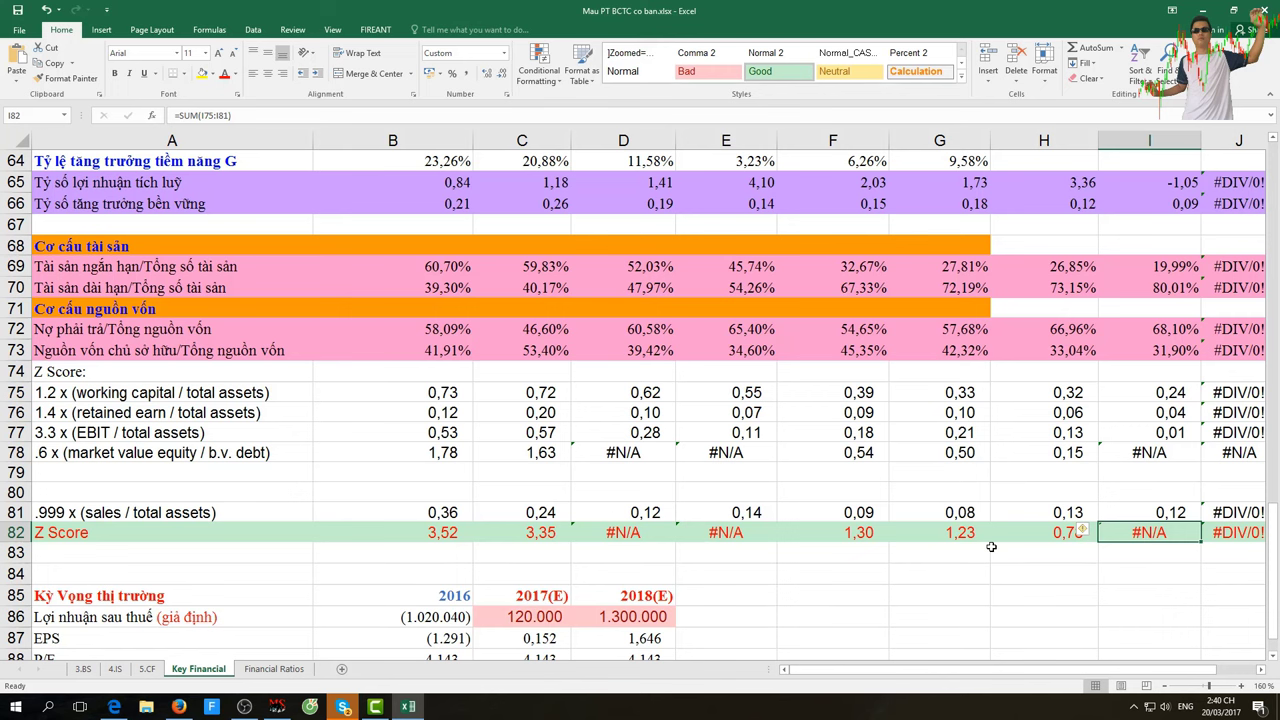
Review the Key Financial sheet from the Key Stats through profitability, efficiency, financial strength and working capital to the Du Pont System ratios
scroll(990, 546, "up", 18)
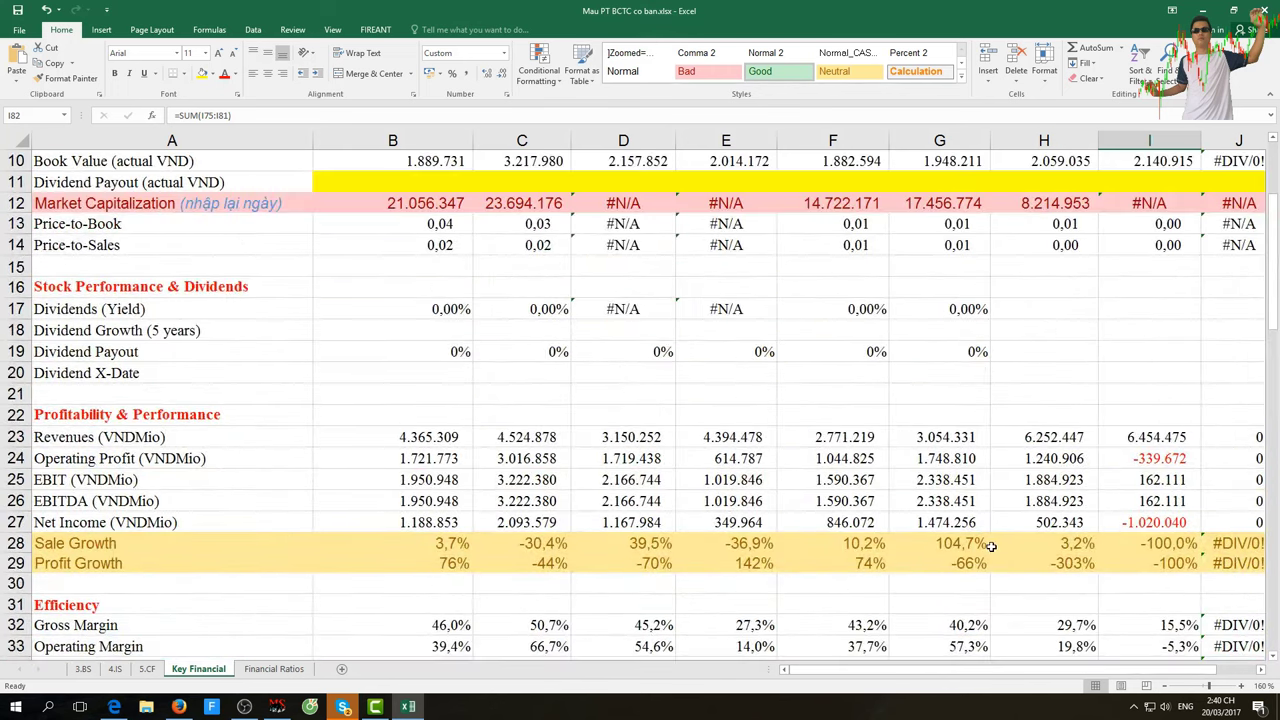
scroll(990, 546, "up", 3)
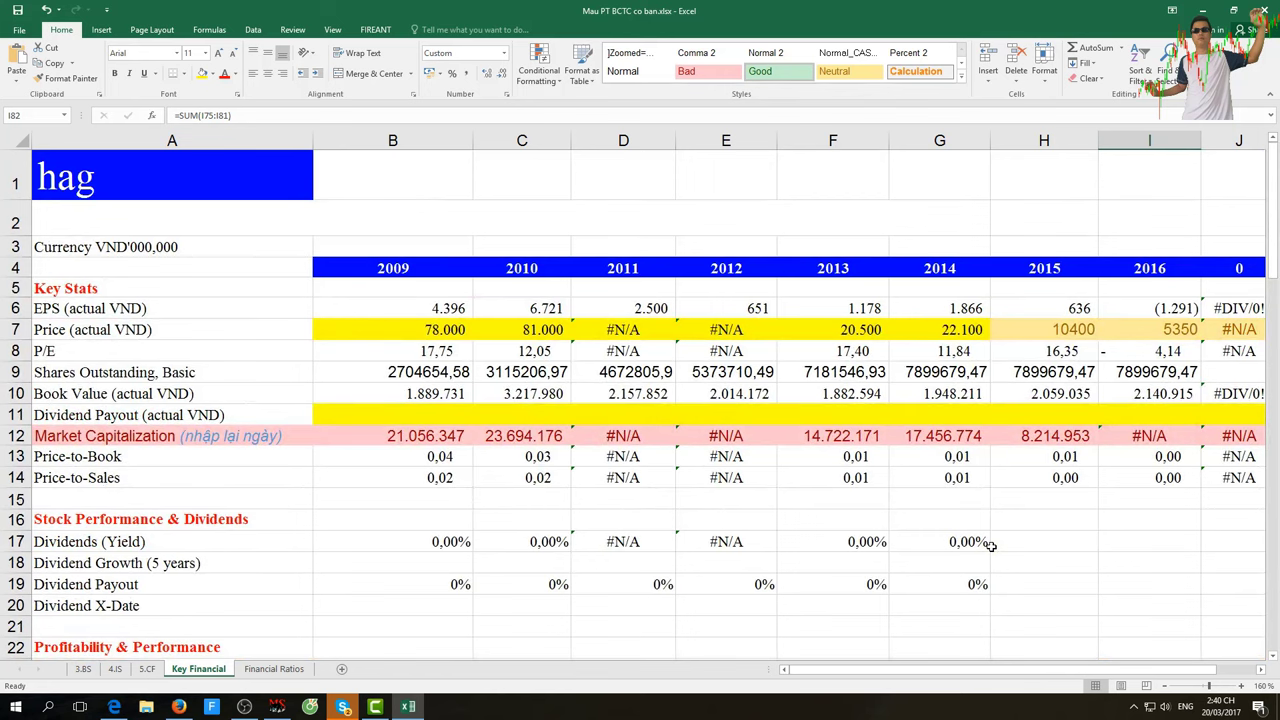
scroll(990, 546, "down", 6)
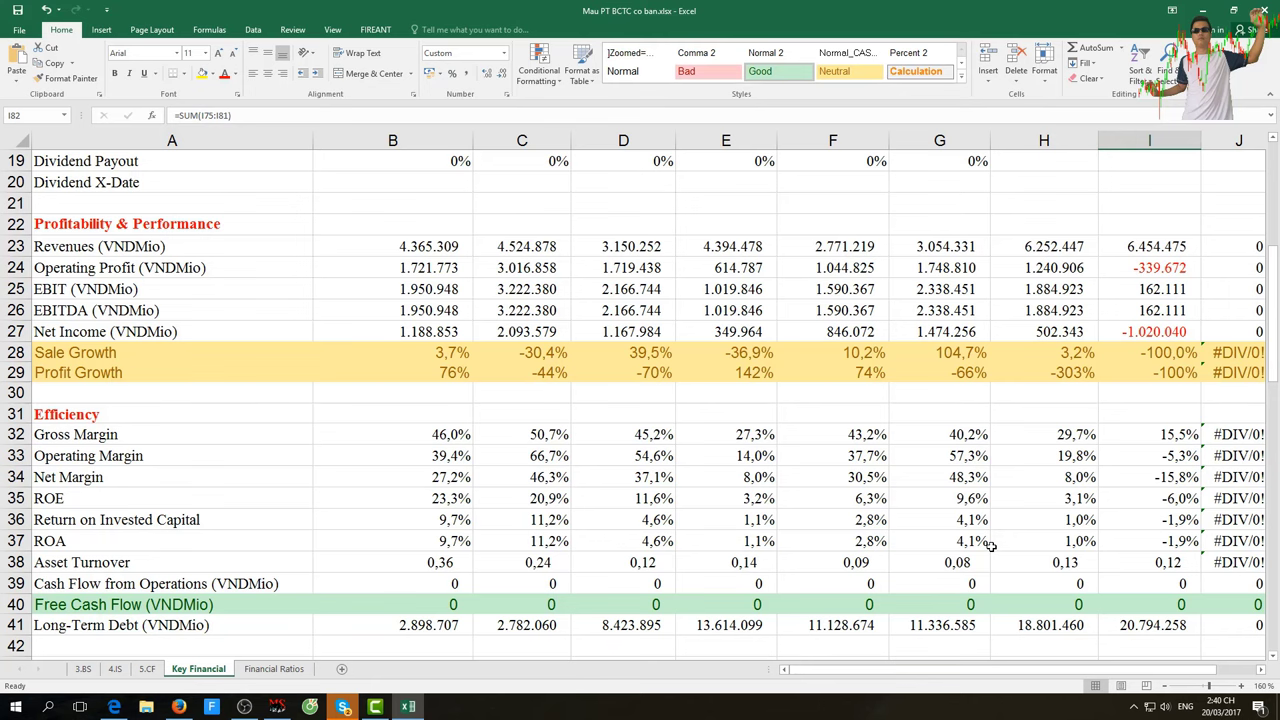
scroll(990, 545, "down", 3)
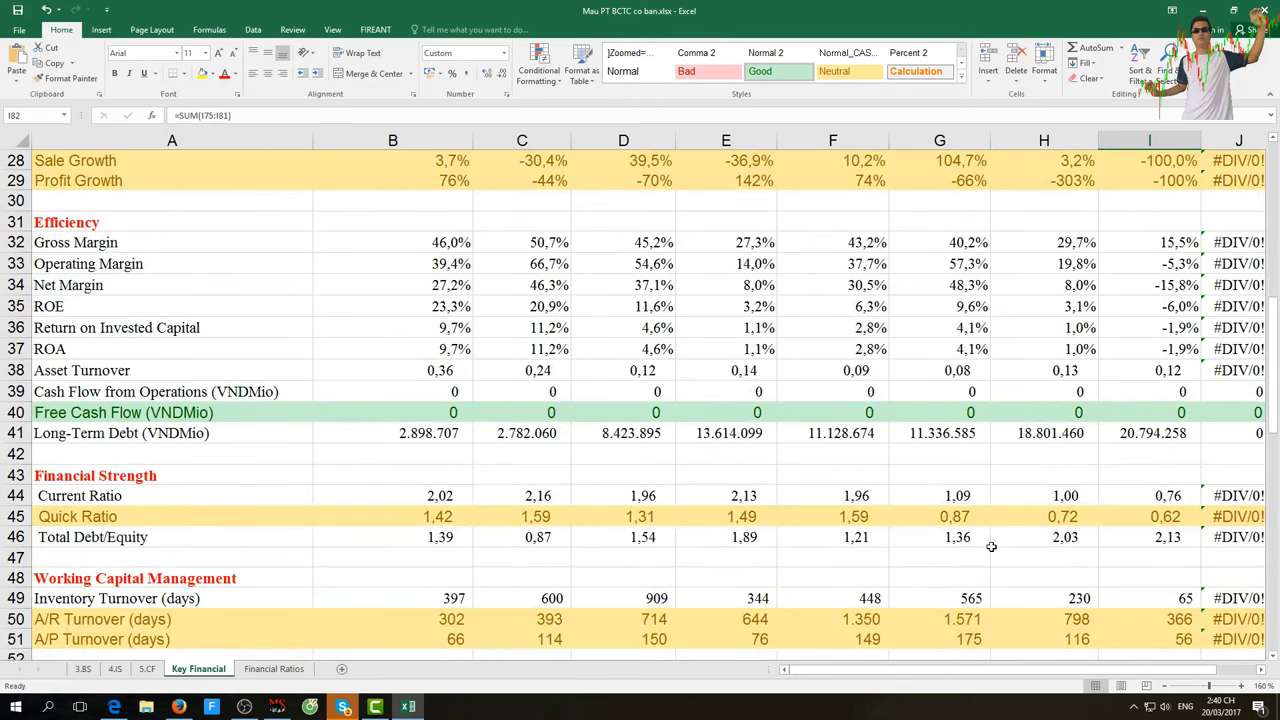
scroll(990, 546, "down", 2)
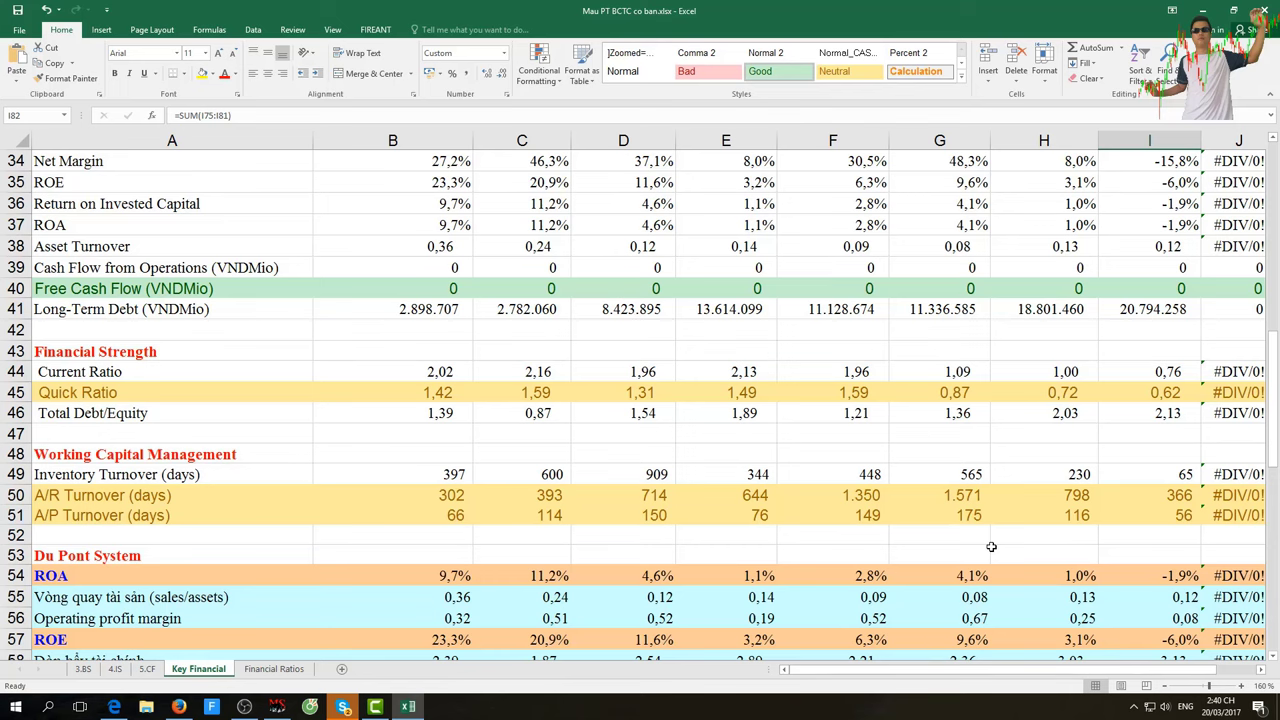
scroll(990, 546, "down", 2)
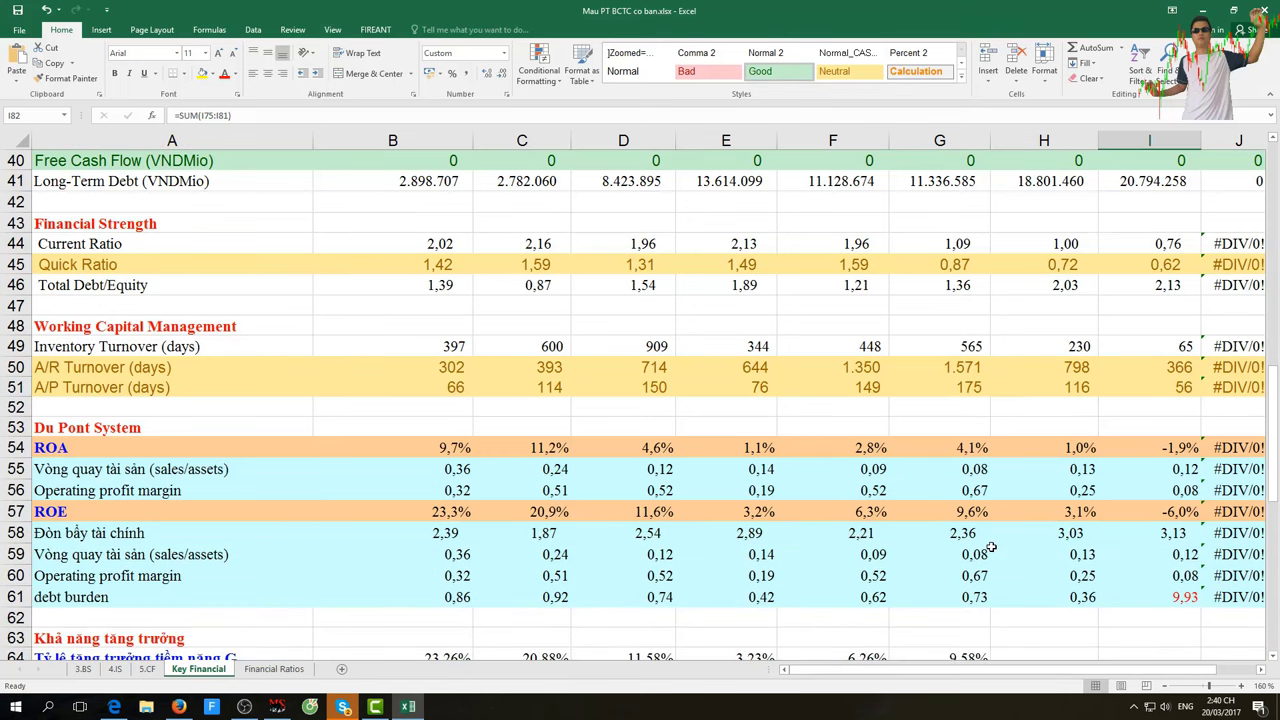